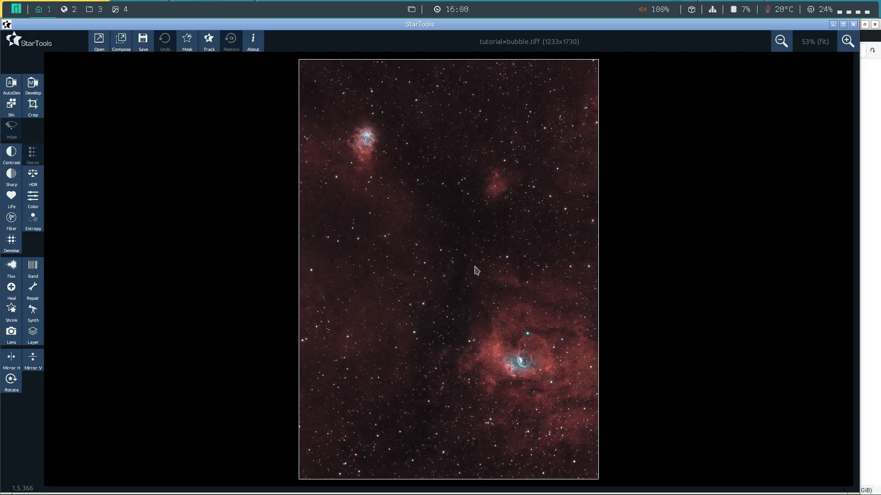
# Generate an automatic mask using the Stars preset, filter sensitivity 5 and Red as the excluded color
pyautogui.click(847, 46)
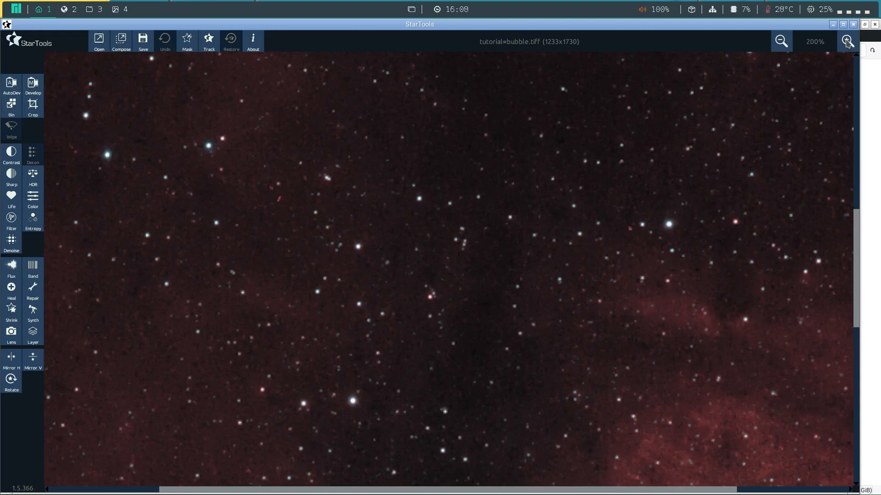
pyautogui.click(785, 47)
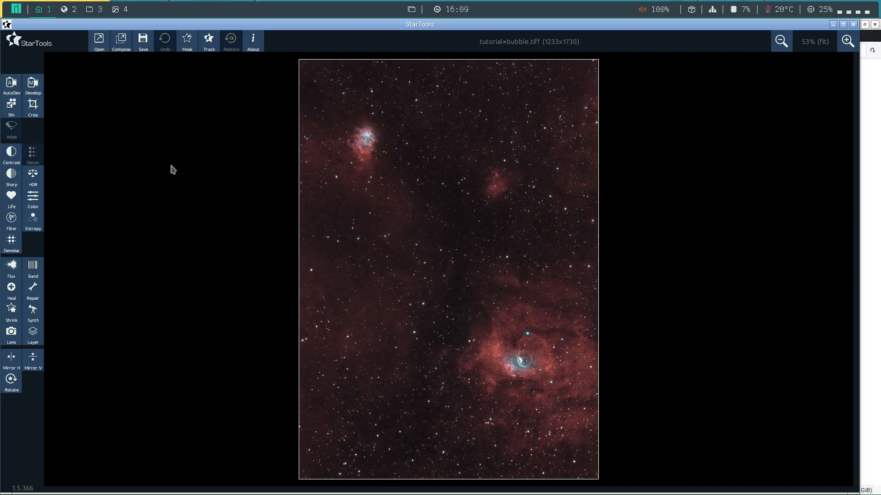
pyautogui.click(187, 41)
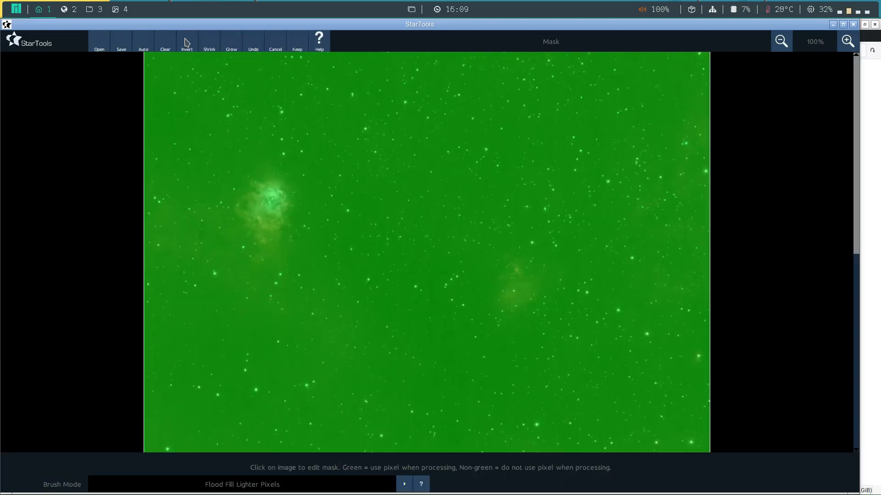
pyautogui.click(146, 41)
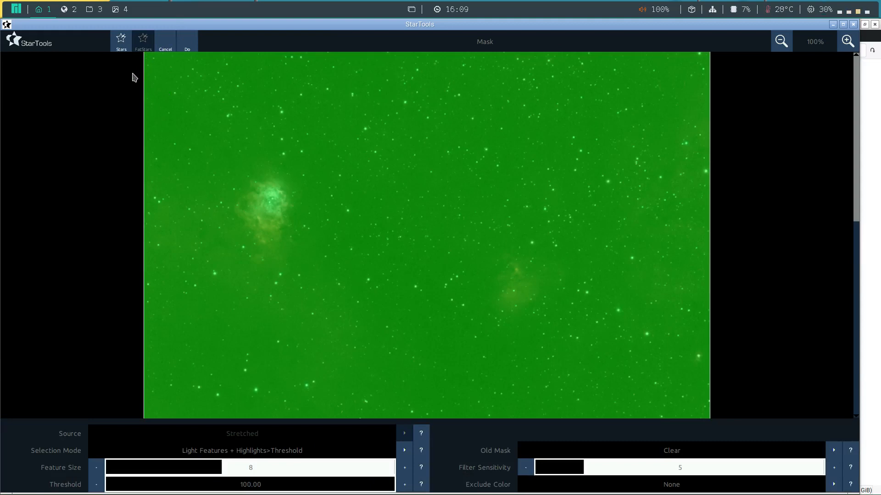
pyautogui.click(121, 42)
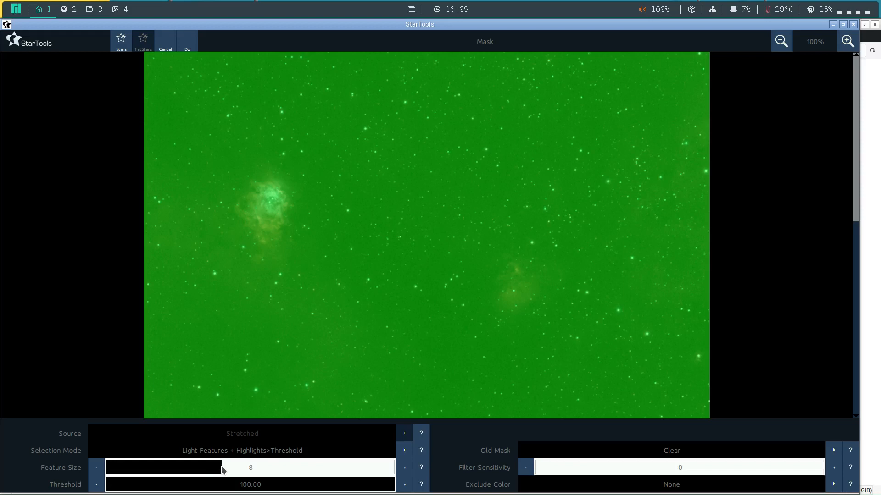
pyautogui.click(602, 470)
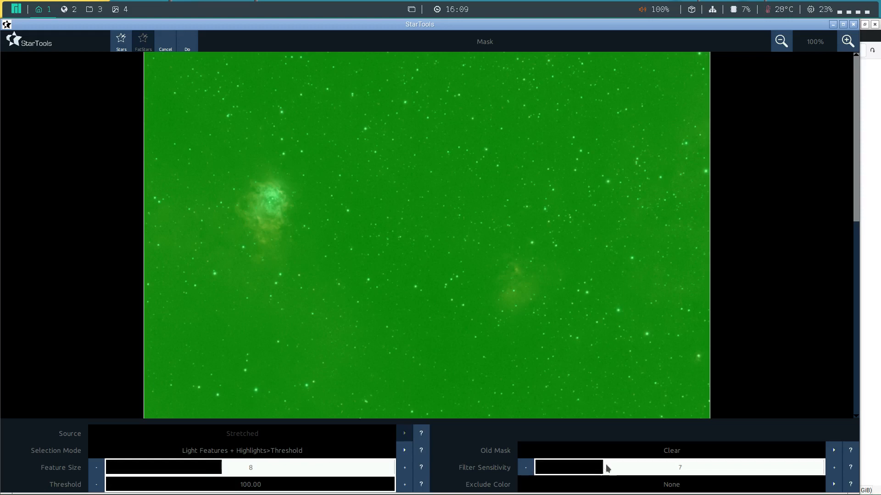
pyautogui.click(596, 468)
pyautogui.click(587, 467)
pyautogui.click(833, 484)
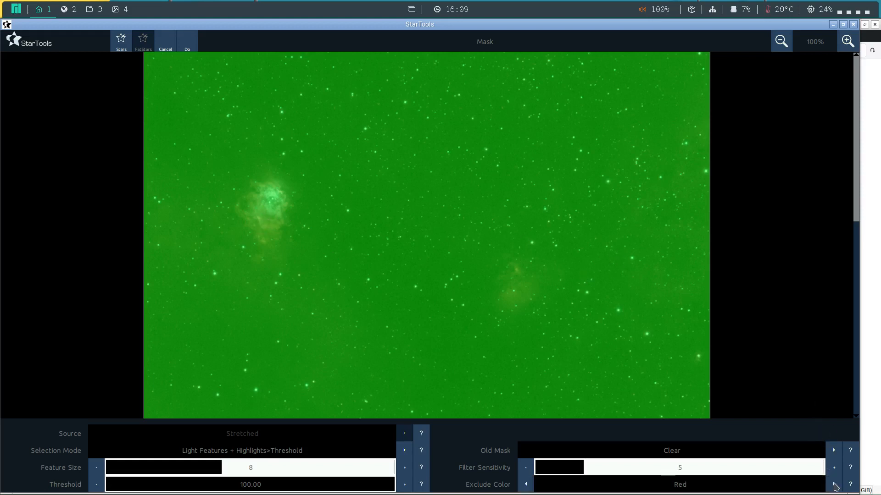
pyautogui.click(192, 47)
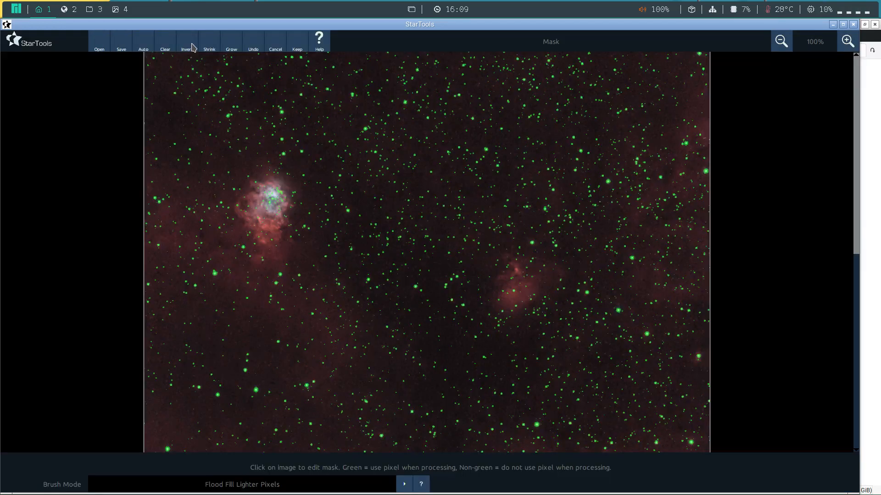
# Inspect the generated star mask at 400% zoom over the upper nebula, the background field and the Bubble Nebula
pyautogui.click(847, 41)
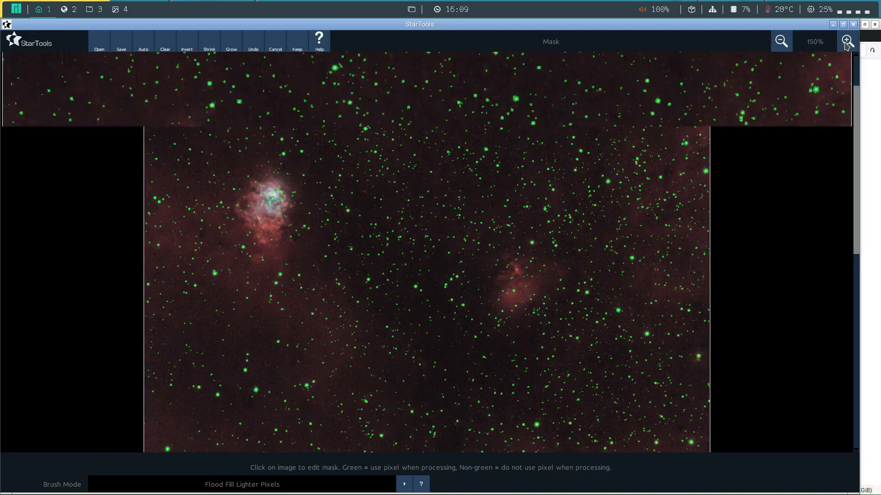
pyautogui.click(847, 41)
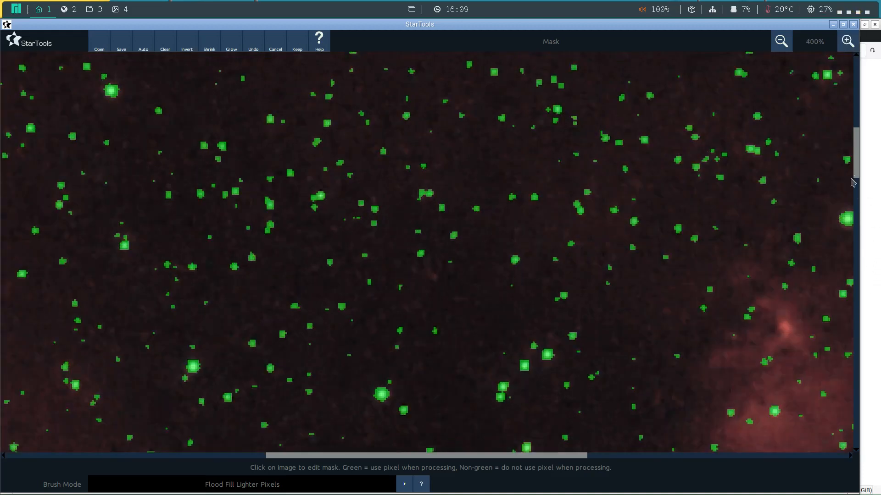
pyautogui.moveTo(417, 456); pyautogui.dragTo(218, 453)
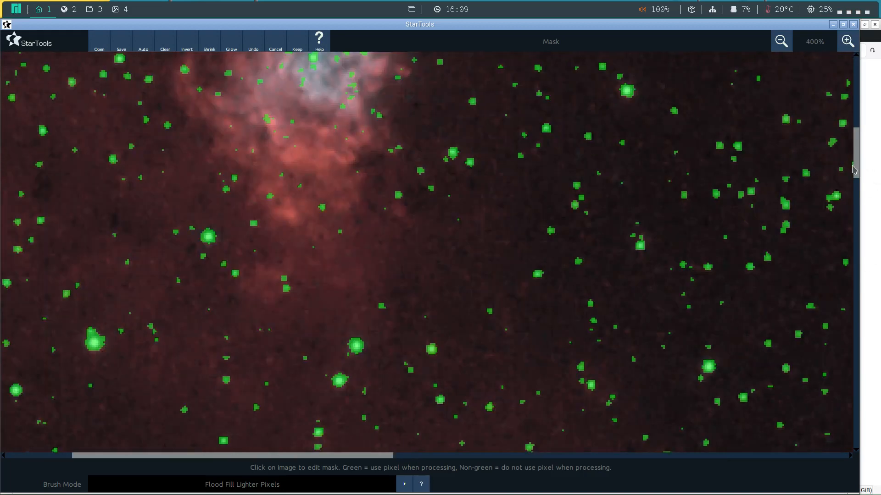
pyautogui.moveTo(857, 165); pyautogui.dragTo(860, 128)
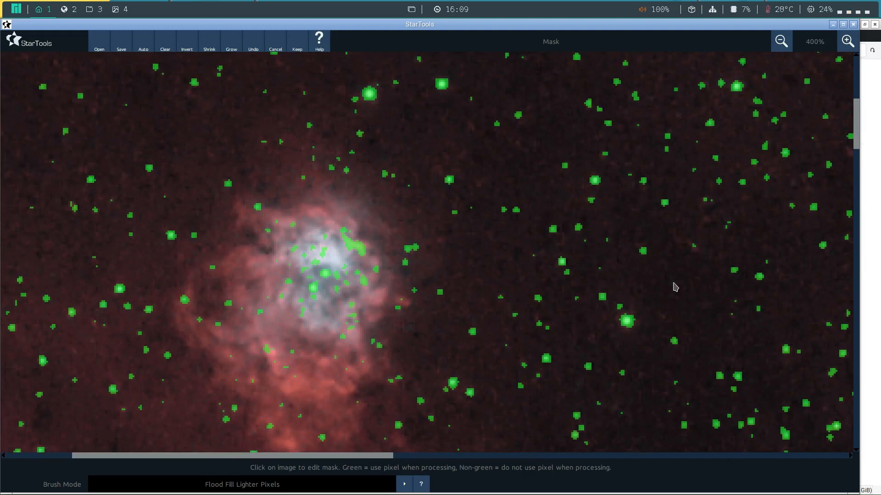
pyautogui.moveTo(859, 228); pyautogui.dragTo(858, 335)
pyautogui.click(843, 24)
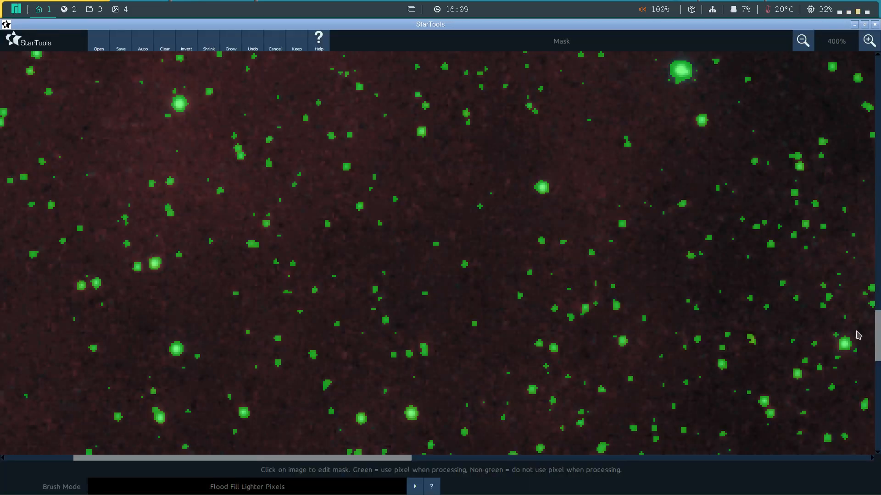
pyautogui.moveTo(879, 326); pyautogui.dragTo(879, 340)
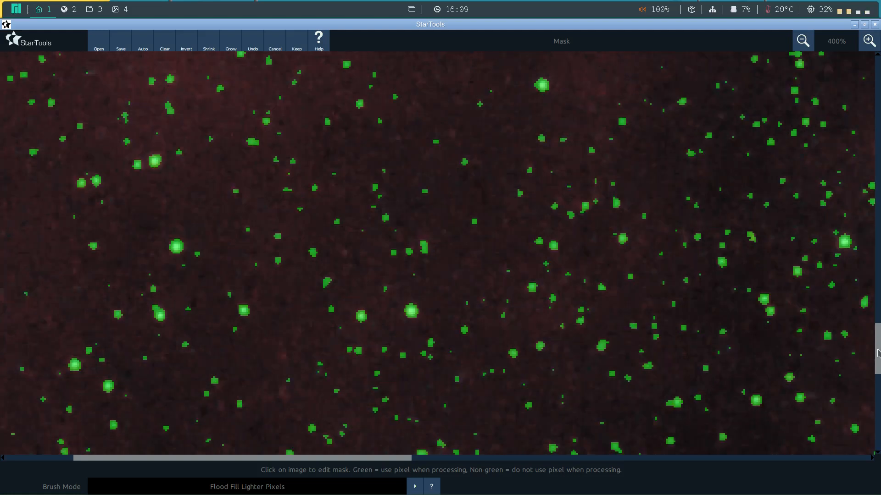
pyautogui.moveTo(485, 459); pyautogui.dragTo(604, 459)
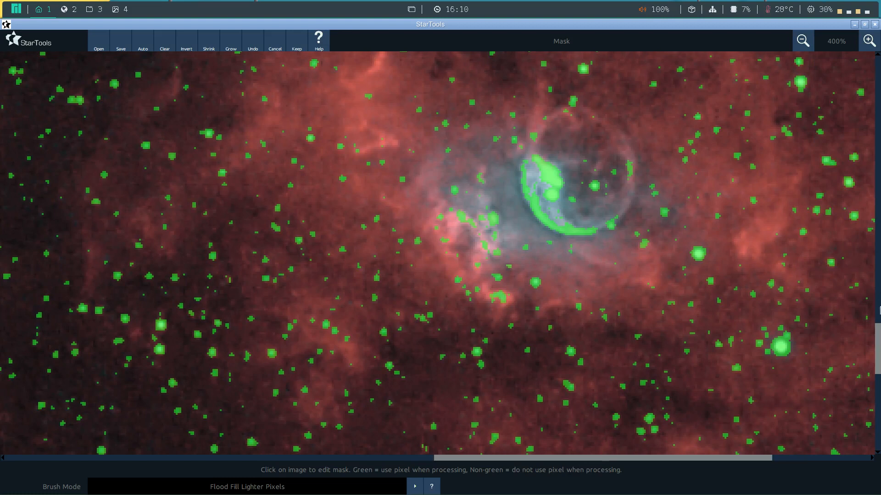
# Remove the Bubble Nebula's bright core and arc and the pink ridge beside it from the star mask
pyautogui.scroll(3, 879, 342)
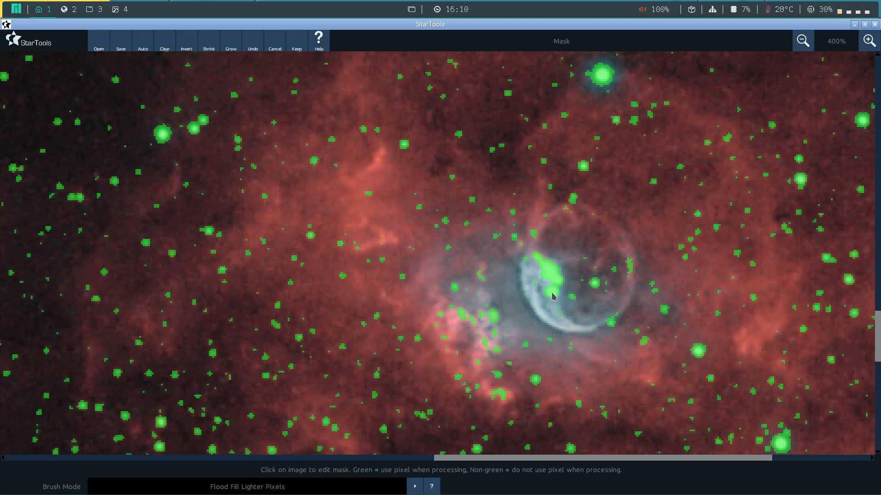
pyautogui.click(552, 293)
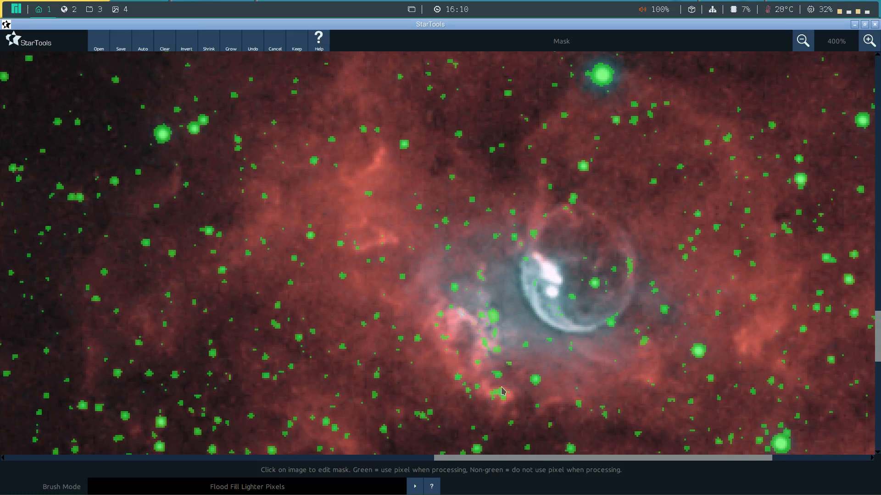
pyautogui.click(501, 389)
pyautogui.scroll(-1, 280, 195)
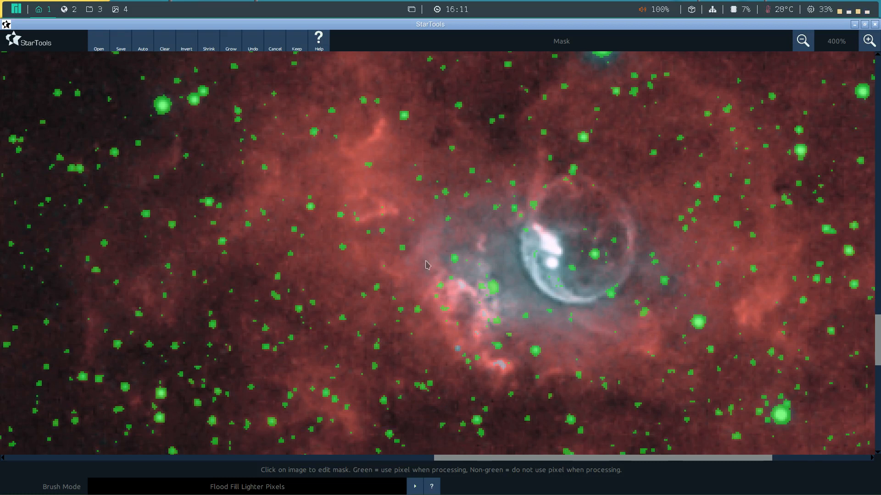
# Regenerate the automatic star mask with filter sensitivity 6, keeping Red excluded and the old mask cleared
pyautogui.click(143, 45)
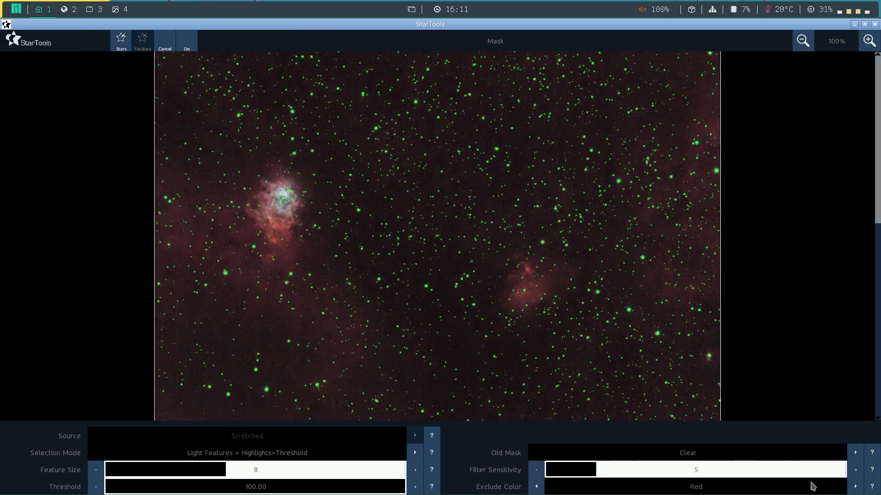
pyautogui.click(856, 471)
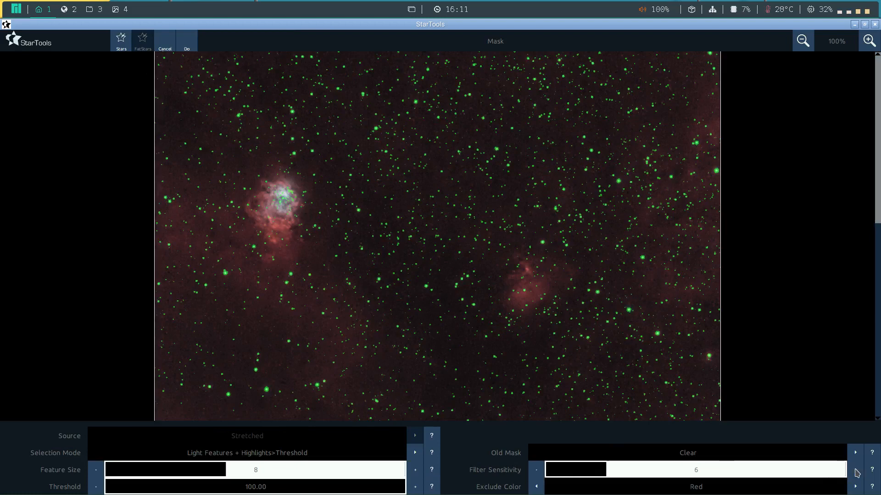
pyautogui.click(187, 42)
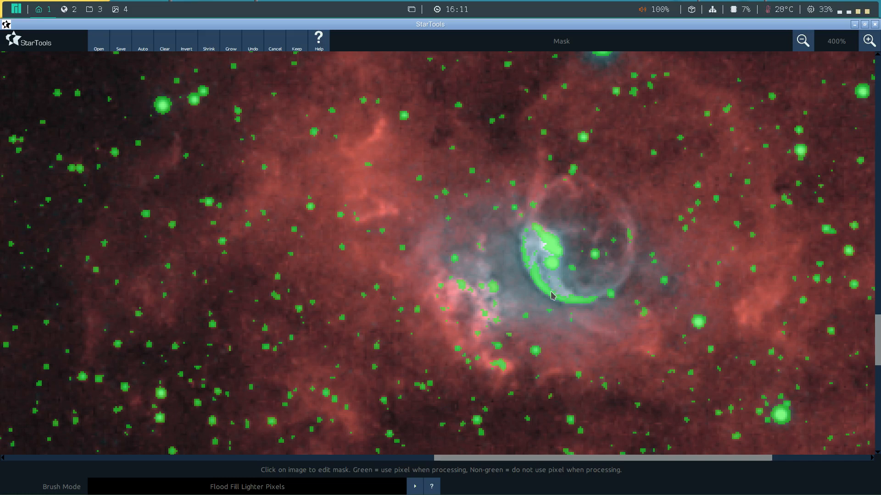
# Deselect the bubble's bright core and arc, the adjacent pink ridge and the upper nebula's bright streak using Flood Fill Lighter Pixels
pyautogui.click(547, 265)
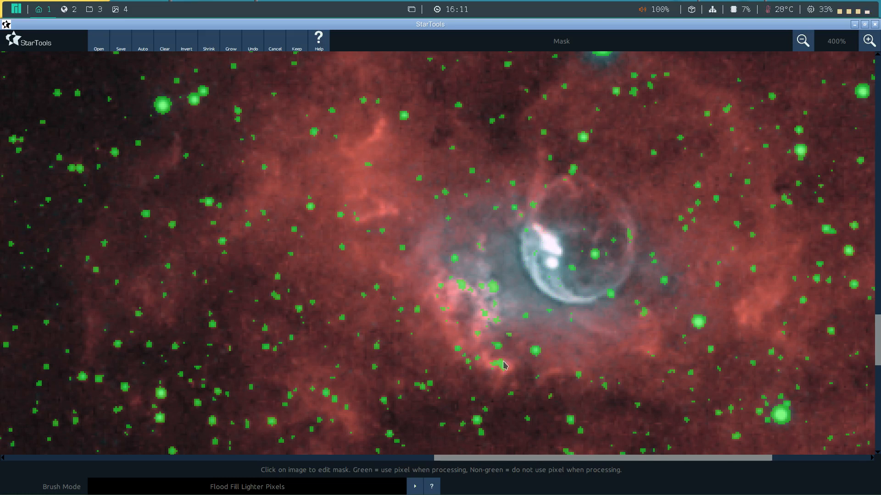
pyautogui.click(502, 366)
pyautogui.click(460, 285)
pyautogui.moveTo(878, 327); pyautogui.dragTo(878, 139)
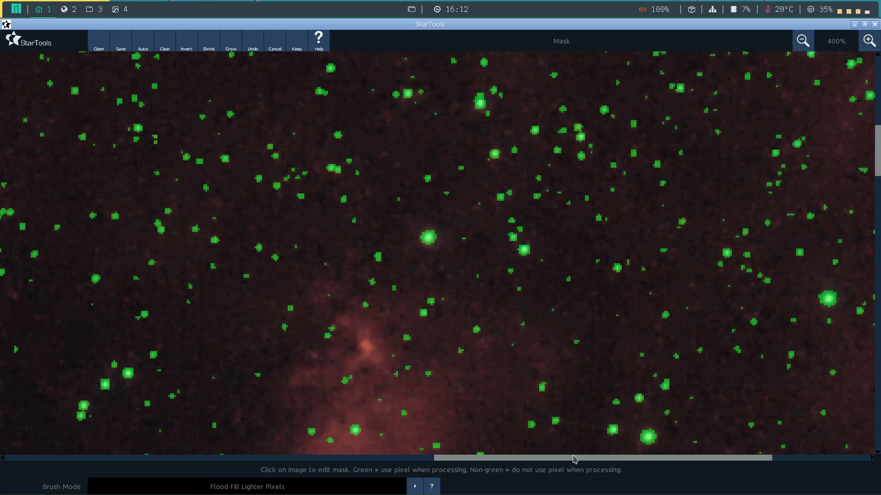
pyautogui.moveTo(572, 461); pyautogui.dragTo(240, 459)
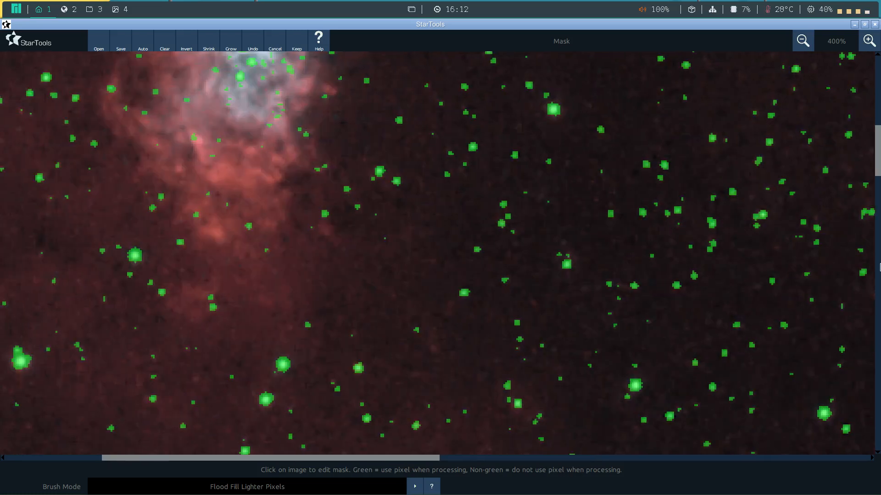
pyautogui.moveTo(876, 172); pyautogui.dragTo(877, 147)
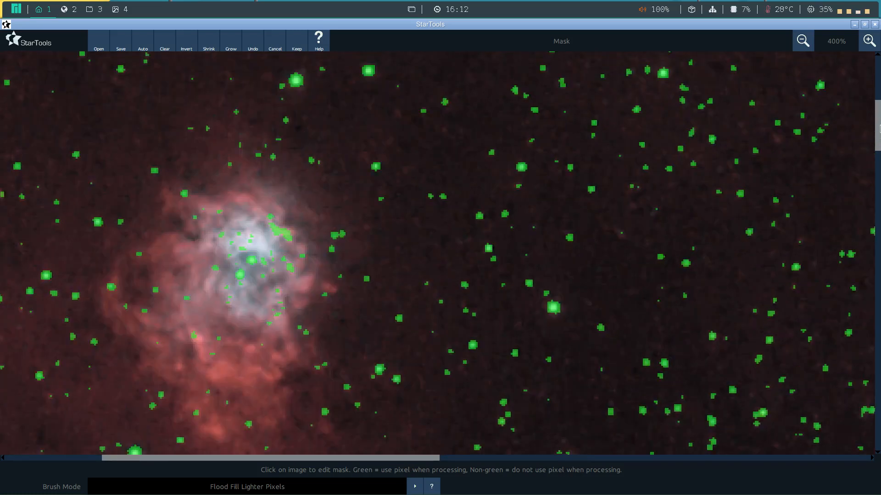
pyautogui.click(280, 232)
# Review star mask coverage across the whole image and around the Bubble Nebula at 200% zoom
pyautogui.click(802, 40)
pyautogui.click(803, 40)
pyautogui.click(802, 40)
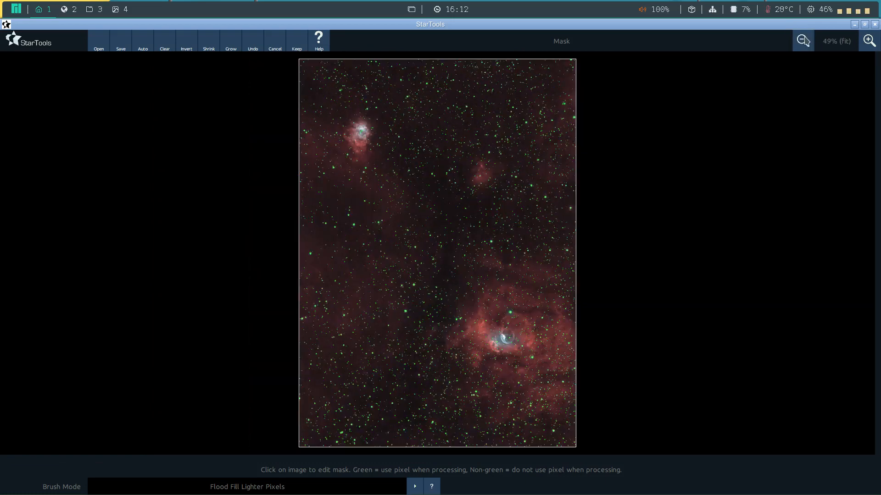
pyautogui.click(868, 41)
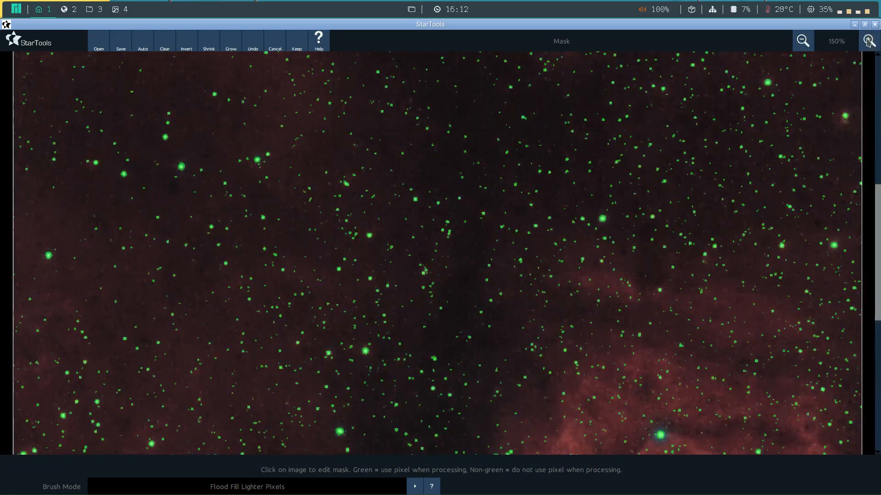
pyautogui.click(867, 40)
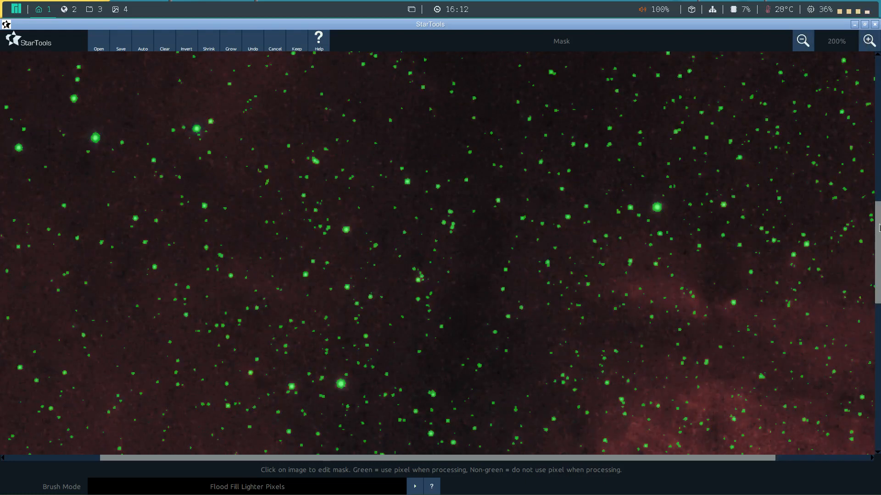
pyautogui.moveTo(878, 236); pyautogui.dragTo(879, 338)
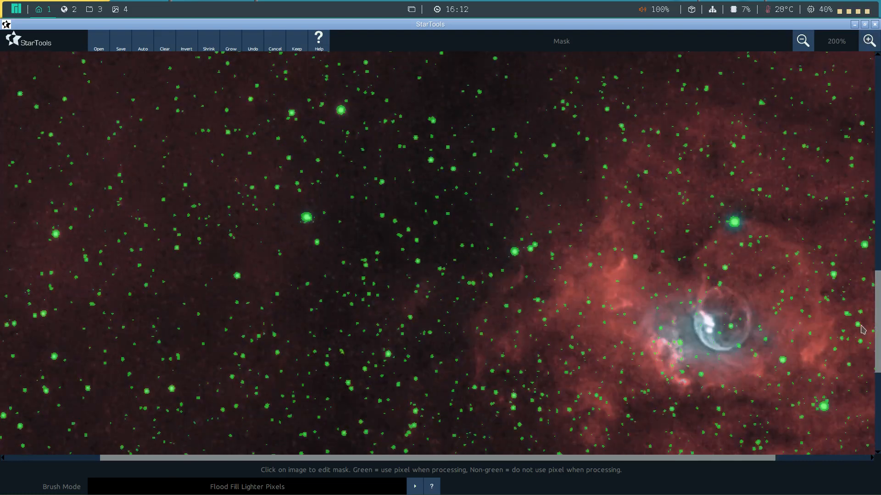
pyautogui.moveTo(429, 460); pyautogui.dragTo(603, 485)
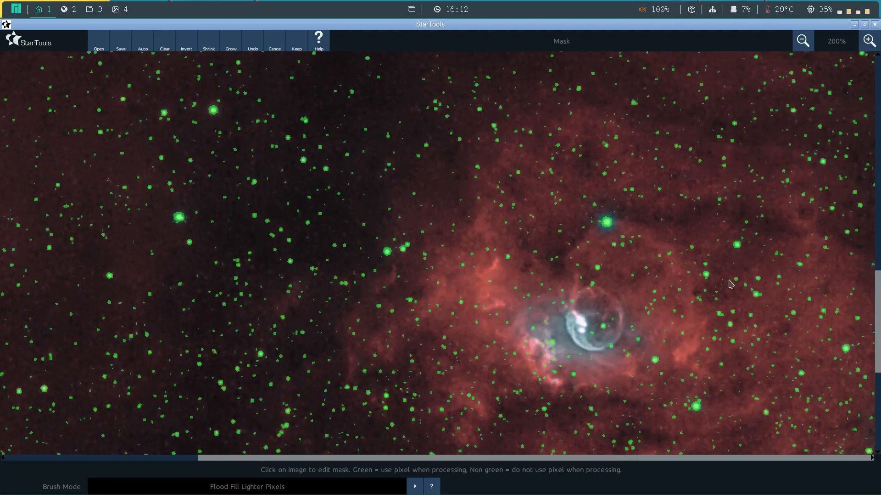
# Enlarge the mask around the bright blue-haloed star above the bubble with the Grow Blob brush
pyautogui.click(868, 40)
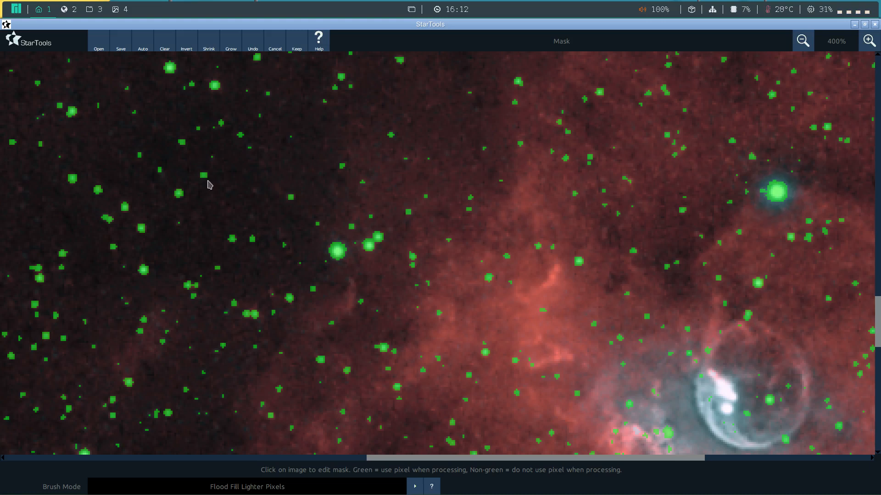
pyautogui.click(238, 488)
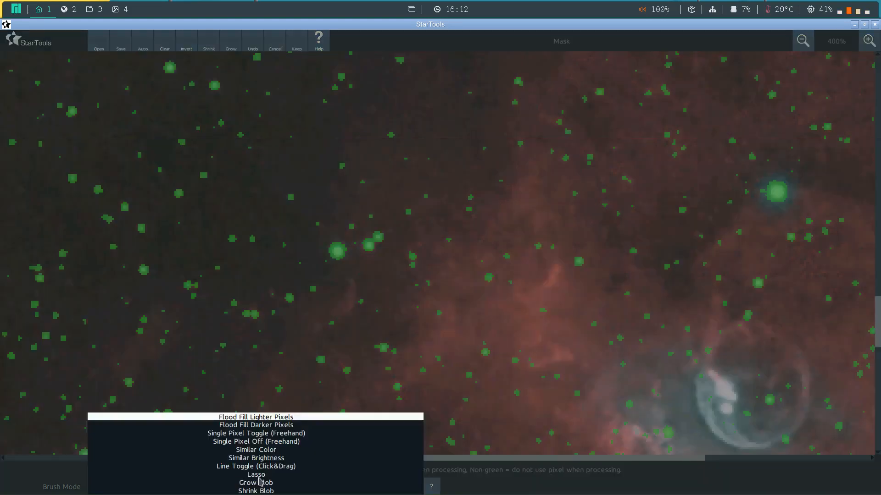
pyautogui.click(262, 482)
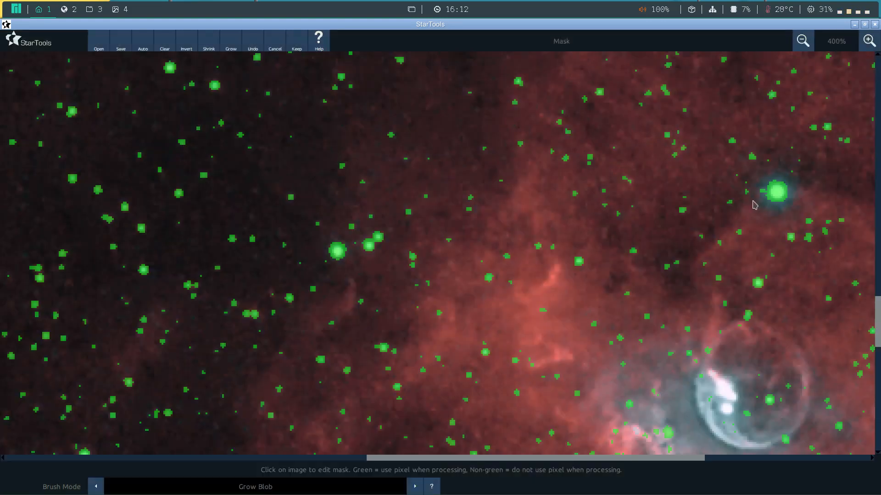
pyautogui.click(777, 194)
pyautogui.click(777, 194)
pyautogui.click(777, 194)
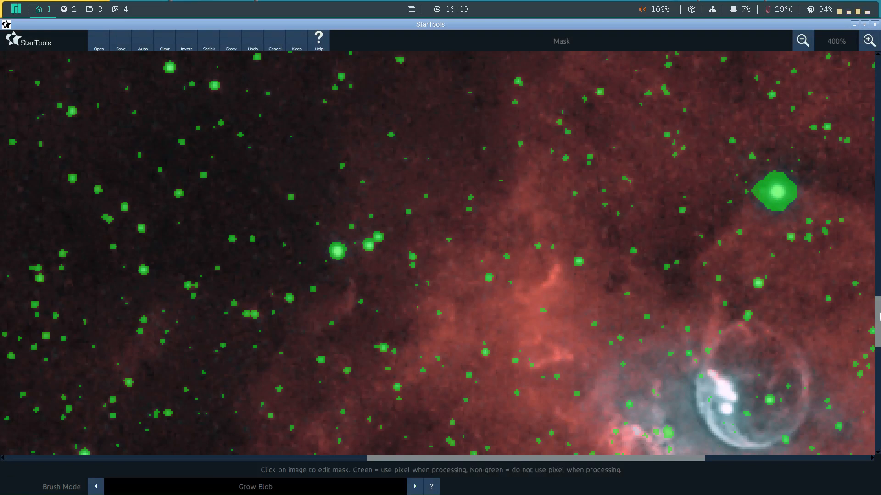
pyautogui.moveTo(879, 317); pyautogui.dragTo(879, 204)
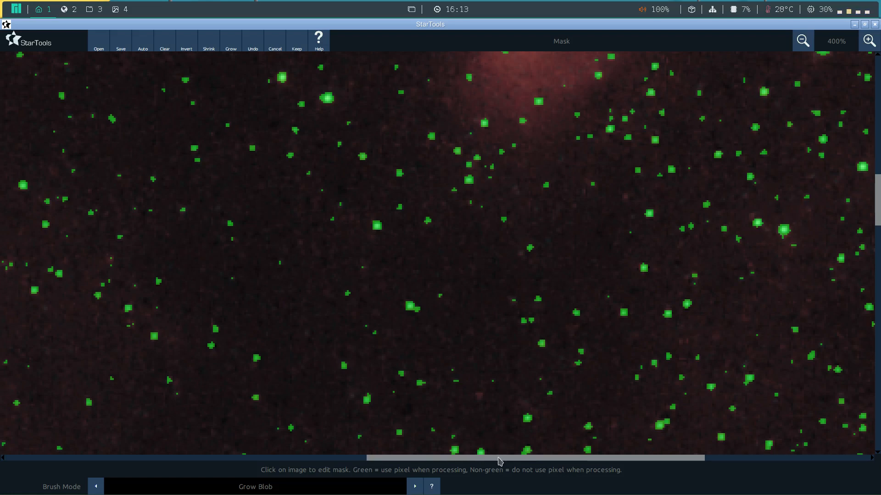
# Check the mask coverage around the upper blue-white nebula and keep the edited star mask
pyautogui.moveTo(500, 460); pyautogui.dragTo(173, 457)
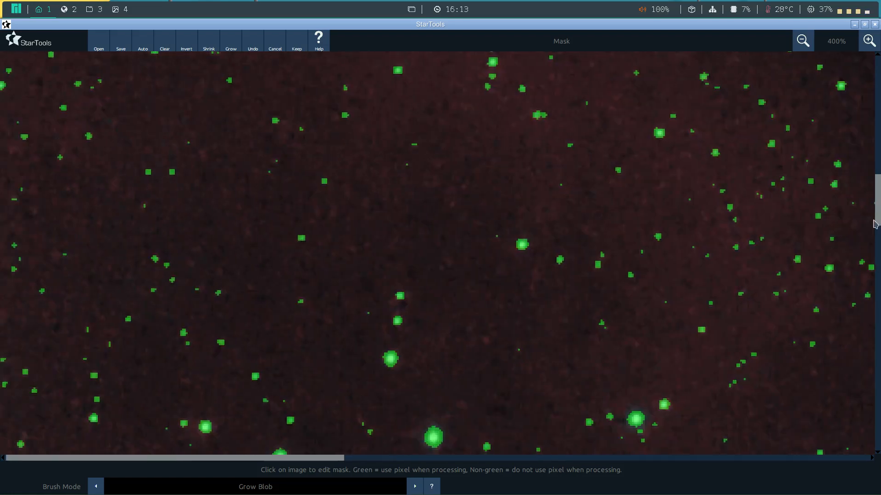
pyautogui.moveTo(876, 207); pyautogui.dragTo(878, 129)
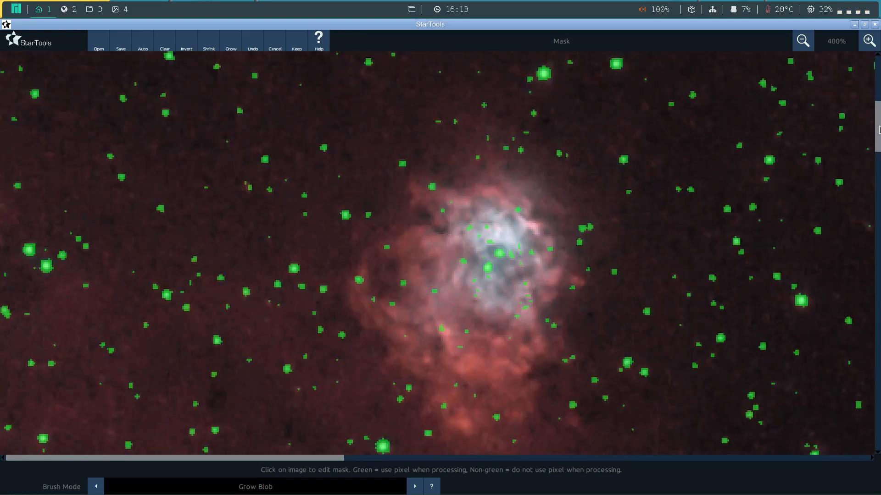
pyautogui.click(296, 44)
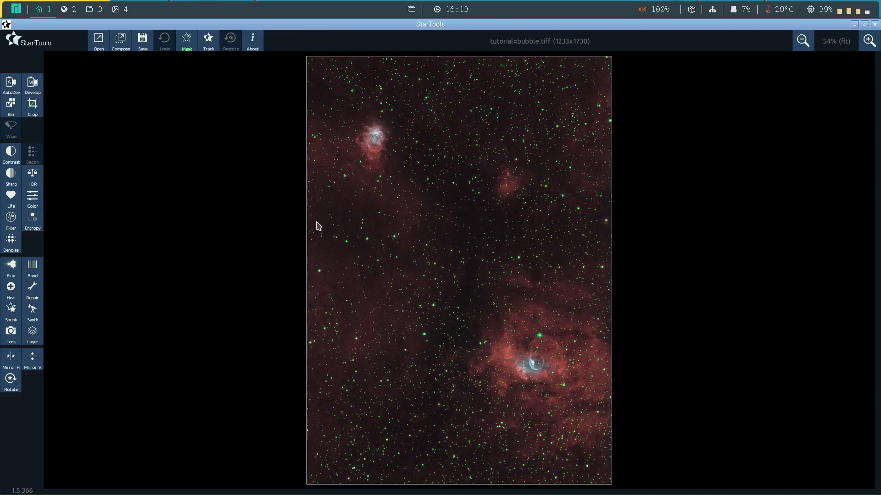
# Heal the masked stars out of the image with Grow Mask at 2 pixels and New Darker Than Old set to Yes
pyautogui.click(13, 294)
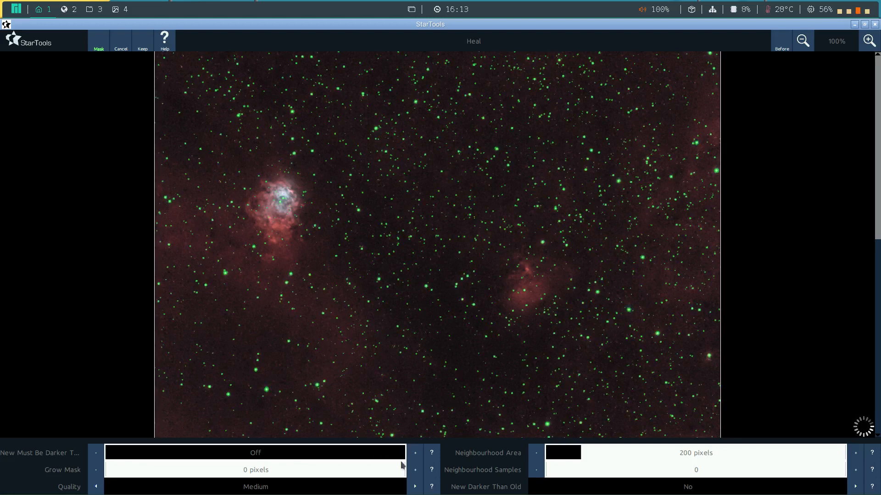
pyautogui.click(415, 471)
pyautogui.click(415, 471)
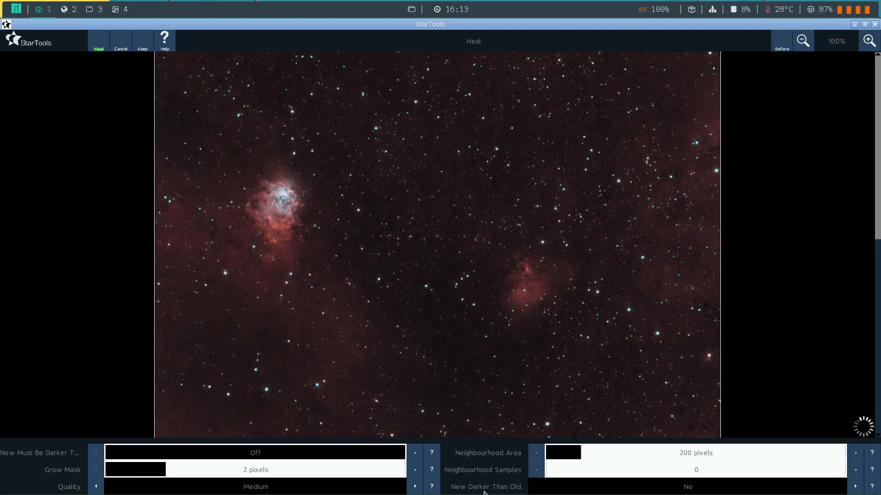
pyautogui.click(855, 488)
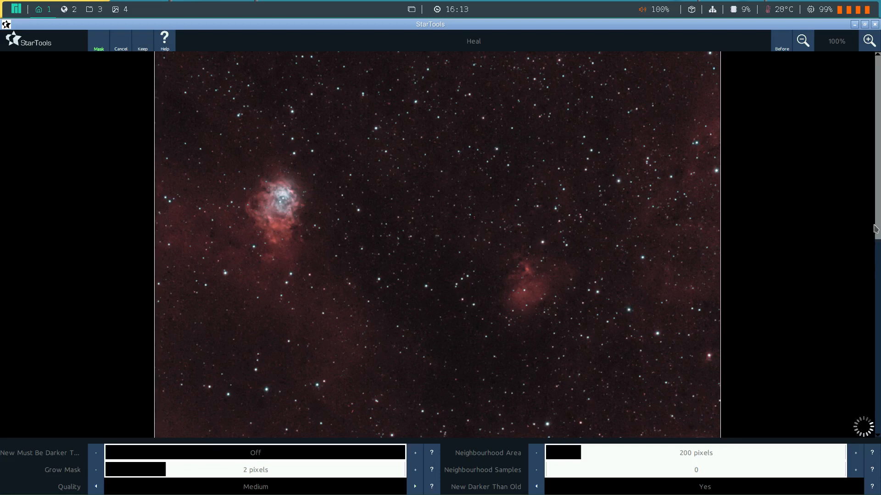
# Inspect the healed image for star remnants at full view and at 200% zoom, and keep the Heal result
pyautogui.click(807, 44)
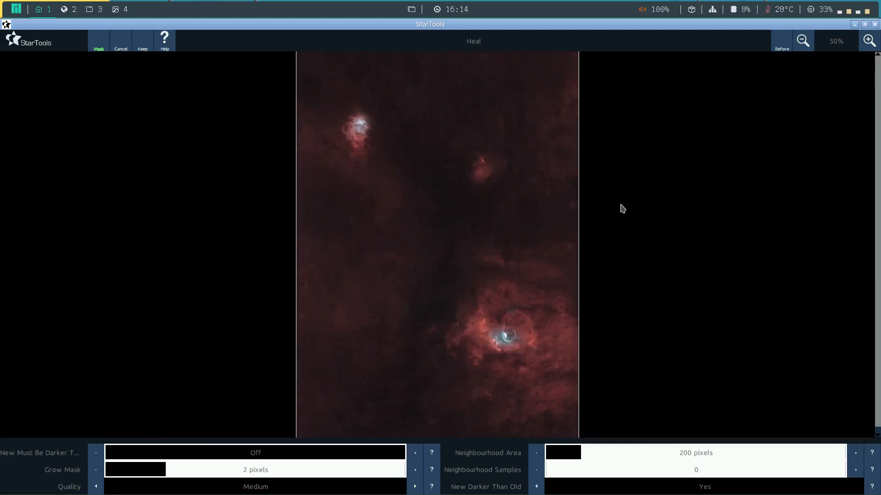
pyautogui.click(869, 42)
pyautogui.click(869, 42)
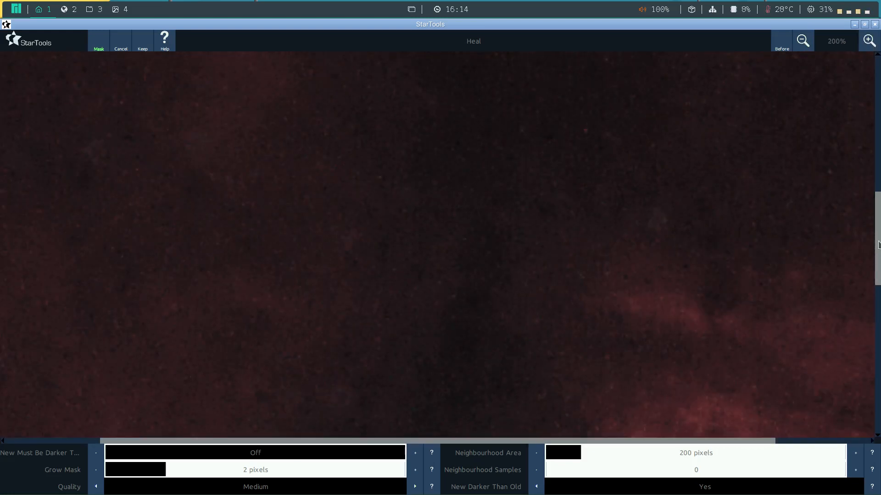
pyautogui.moveTo(878, 245)
pyautogui.mouseDown()
pyautogui.moveTo(877, 128)
pyautogui.moveTo(878, 228)
pyautogui.mouseUp()
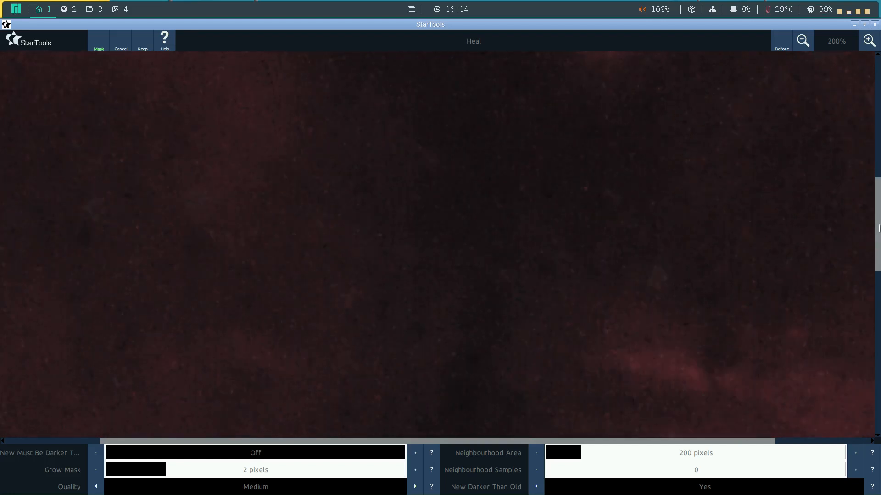
pyautogui.click(803, 43)
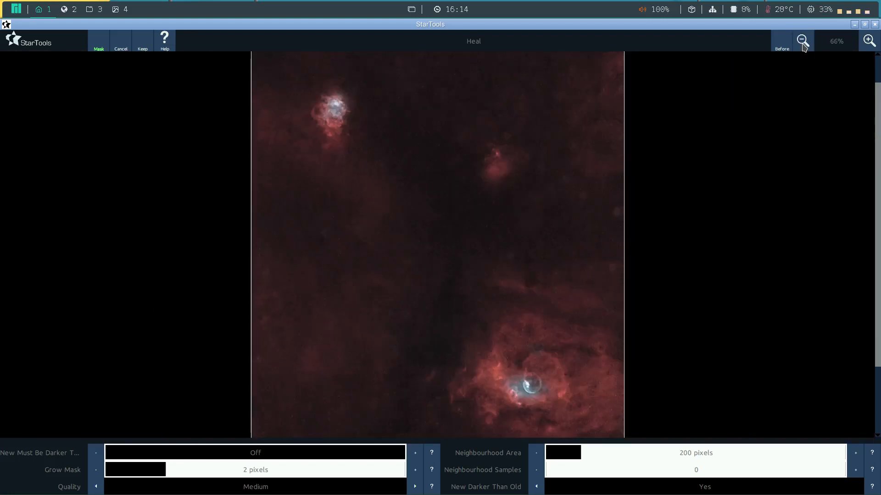
pyautogui.click(803, 44)
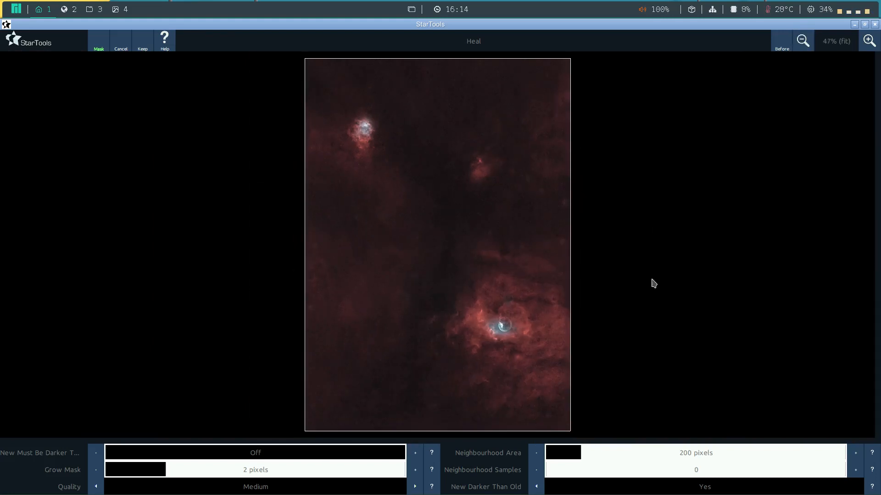
pyautogui.click(142, 43)
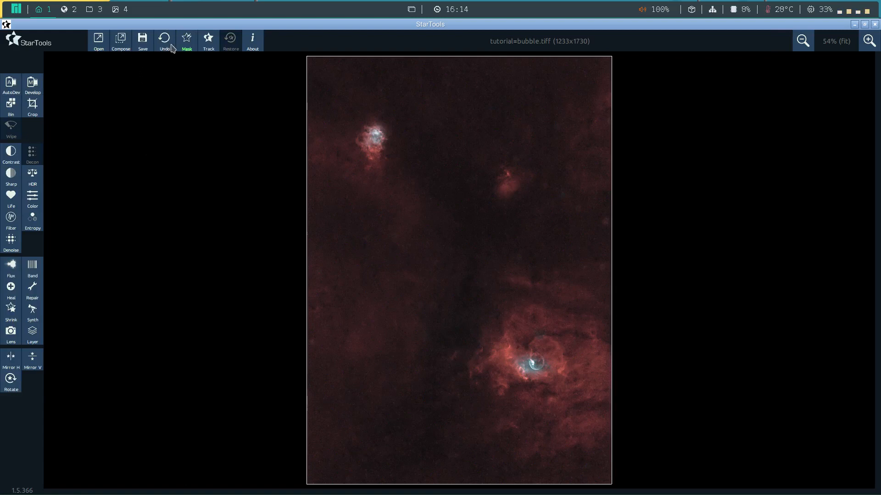
# Generate a new automatic star mask on the healed image with feature size 1 and filter sensitivity 11, excluding Red and clearing the old mask
pyautogui.click(186, 41)
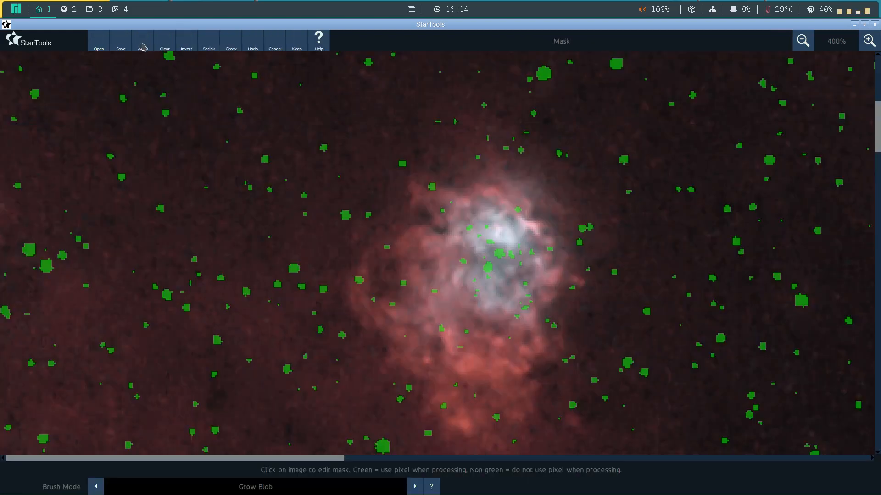
pyautogui.click(142, 46)
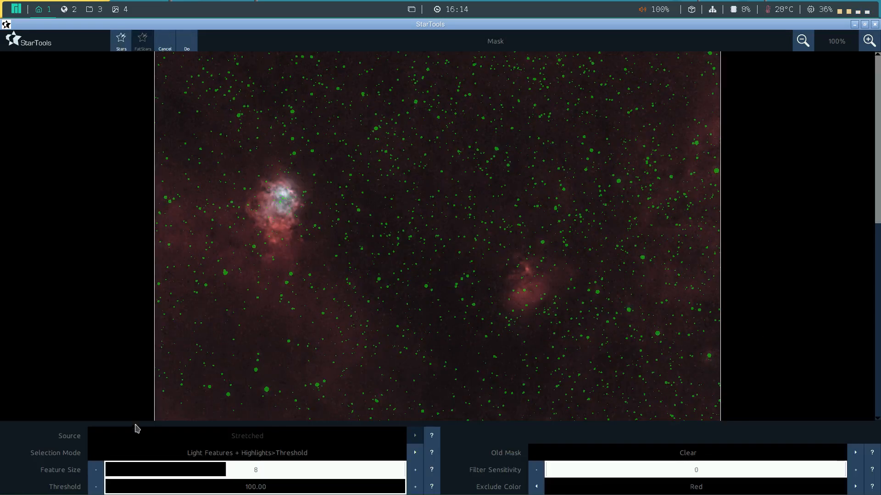
pyautogui.click(117, 474)
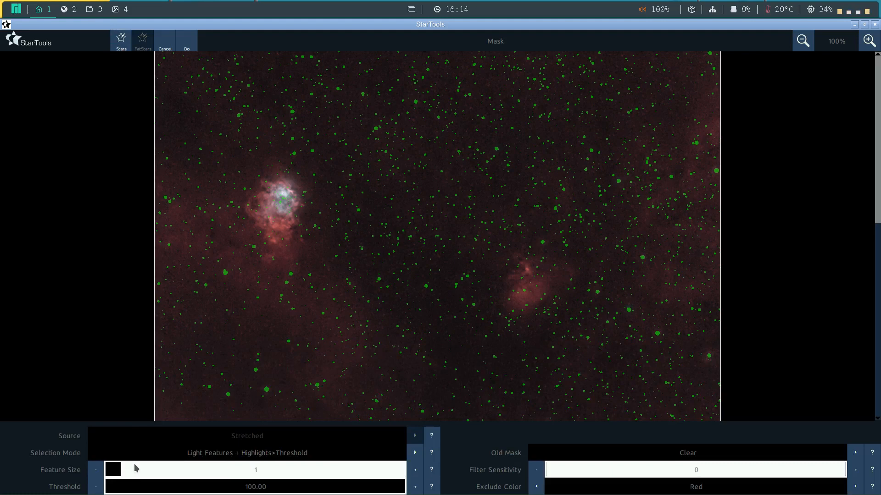
pyautogui.click(584, 473)
pyautogui.click(606, 471)
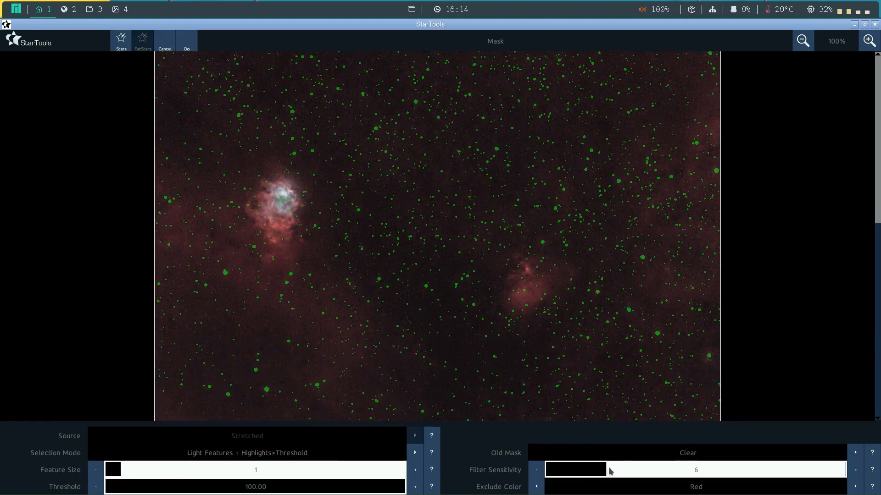
pyautogui.click(655, 473)
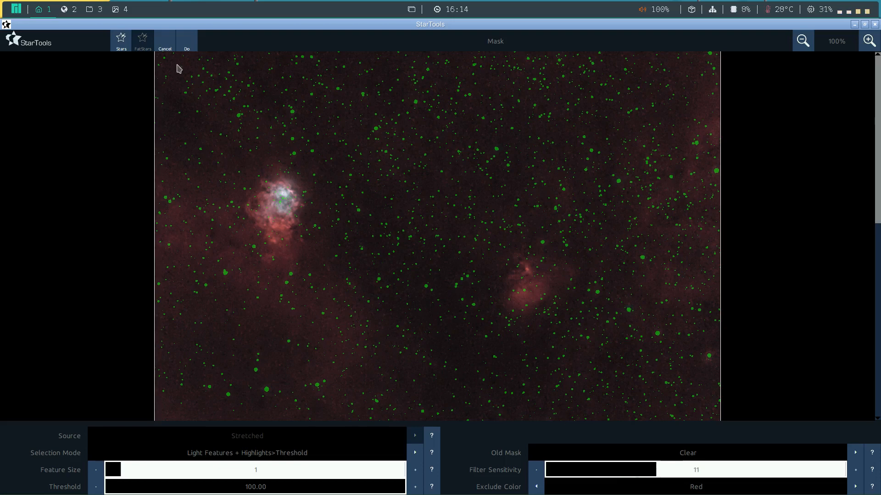
pyautogui.click(191, 42)
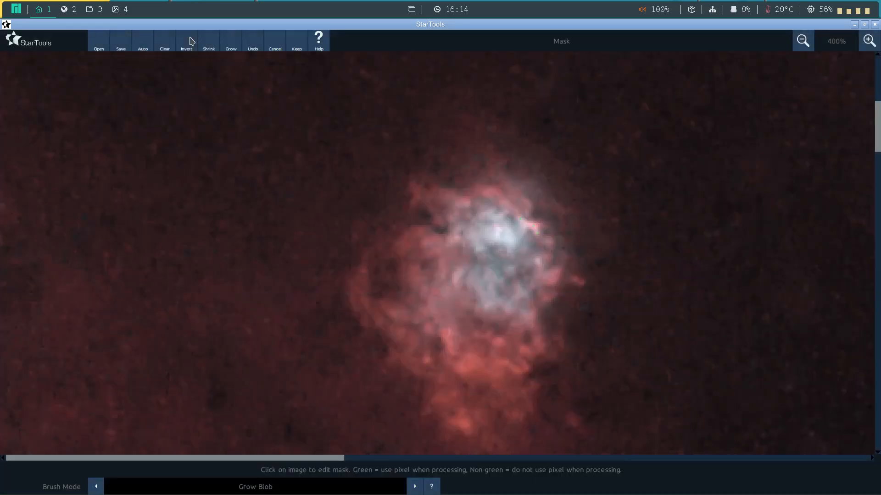
# Check the new mask across the whole image and regenerate it automatically with filter sensitivity 6
pyautogui.click(800, 45)
pyautogui.click(801, 42)
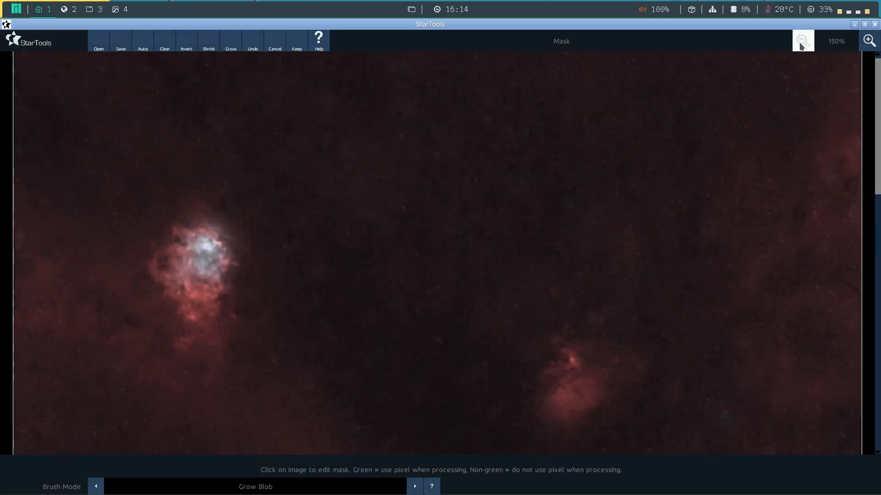
pyautogui.click(802, 42)
pyautogui.click(801, 45)
pyautogui.click(801, 45)
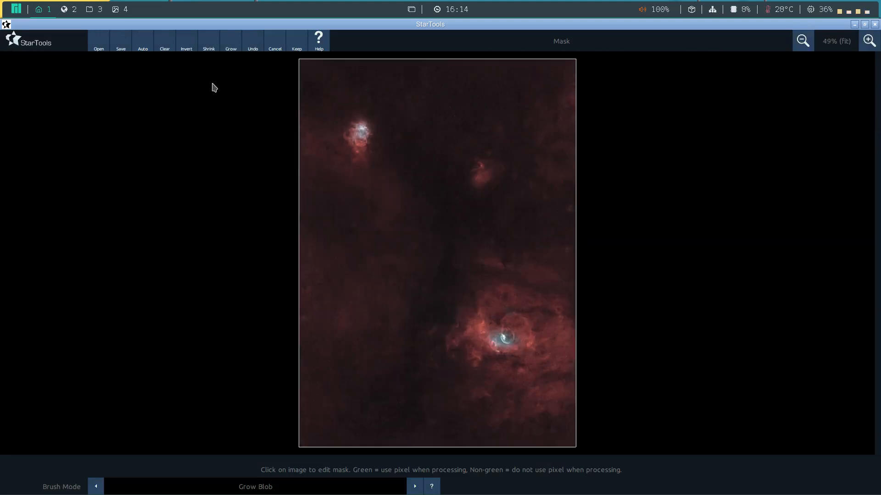
pyautogui.click(143, 45)
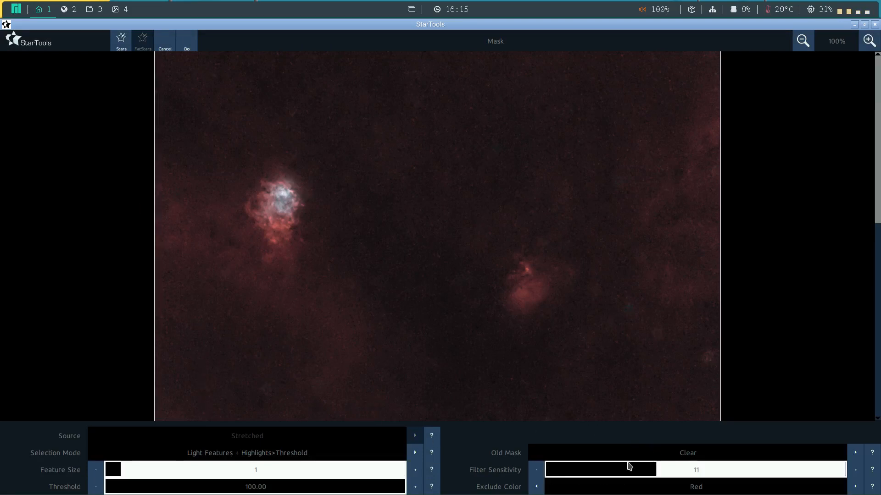
pyautogui.click(604, 471)
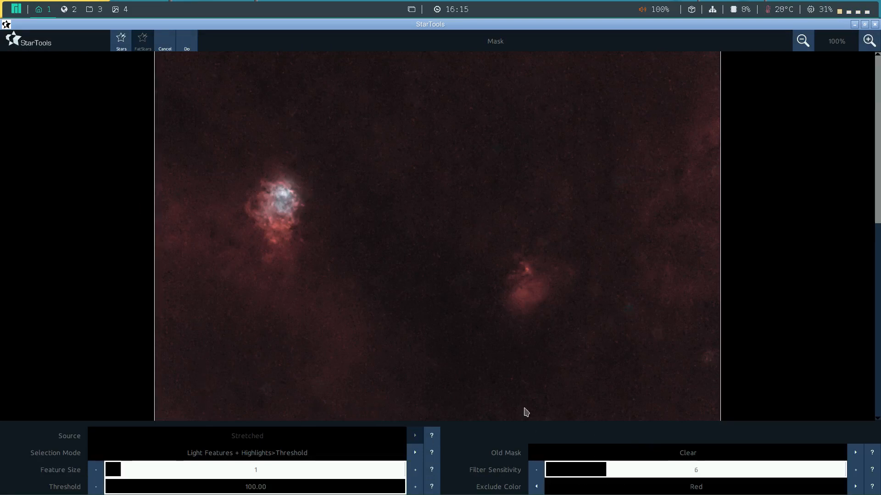
pyautogui.click(187, 42)
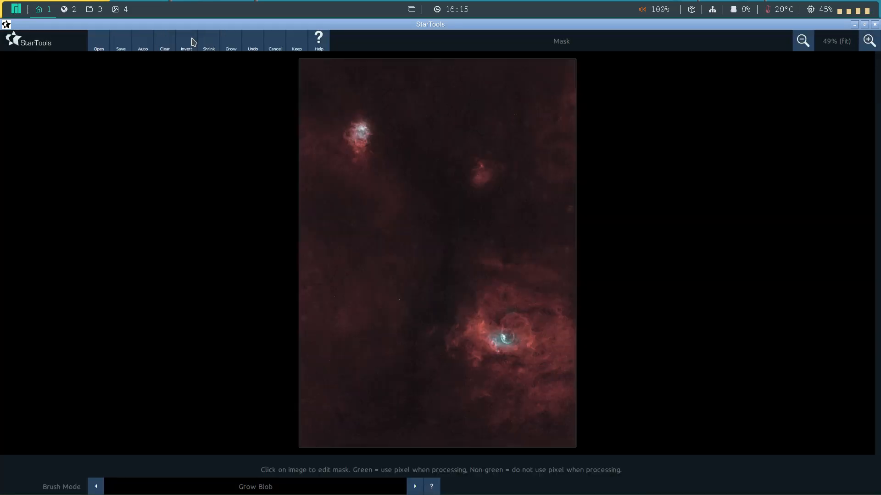
# Regenerate the automatic mask from the Stars preset with feature size 1 and filter sensitivity 11, and inspect its coverage at 150% zoom
pyautogui.click(143, 44)
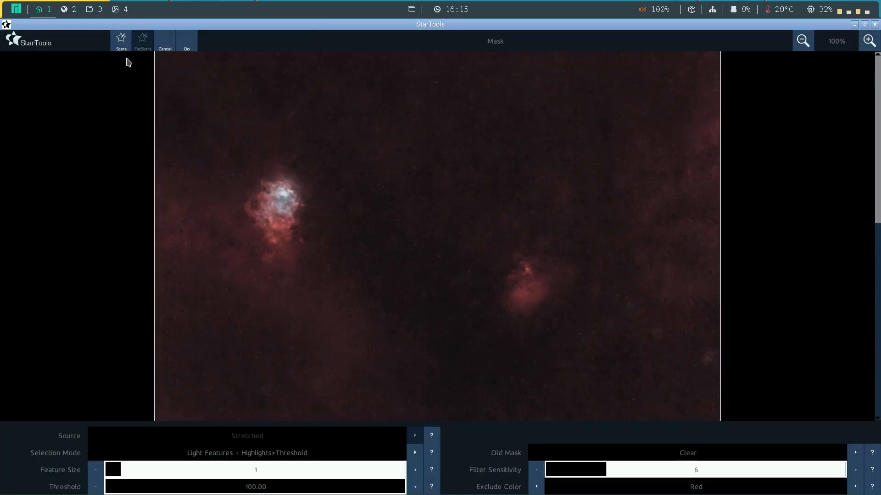
pyautogui.click(121, 46)
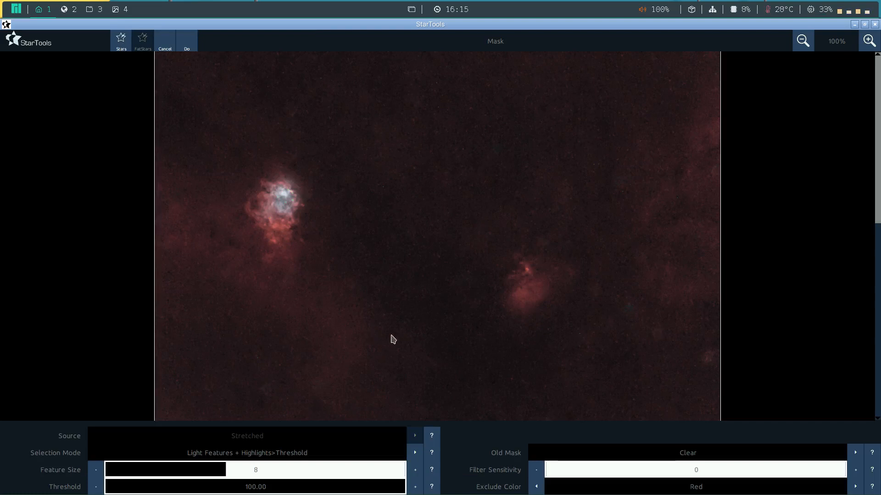
pyautogui.click(120, 469)
pyautogui.click(656, 470)
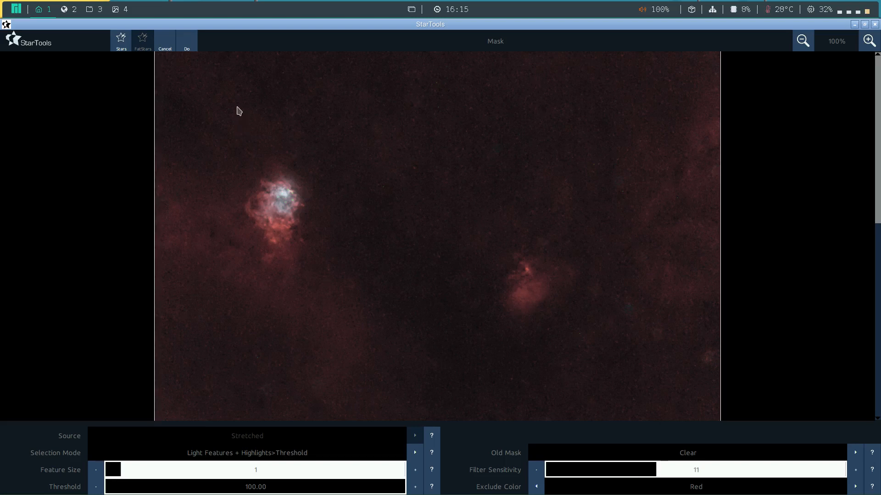
pyautogui.click(186, 46)
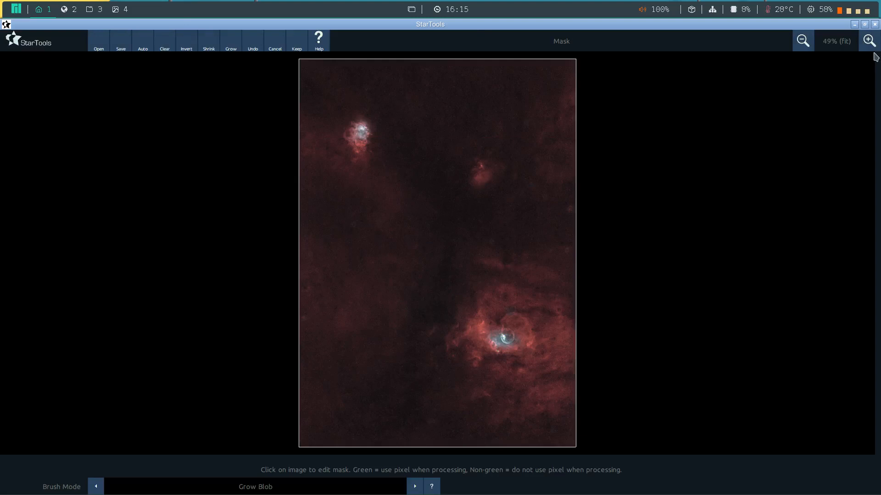
pyautogui.click(867, 42)
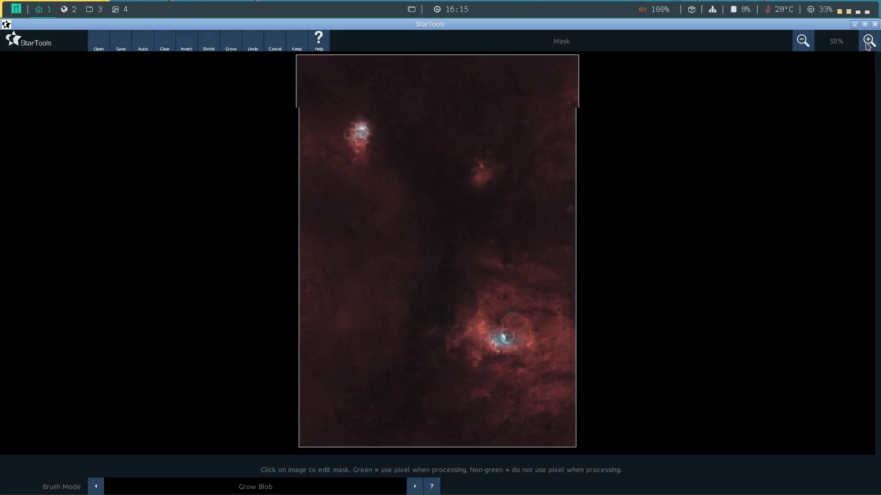
pyautogui.click(868, 42)
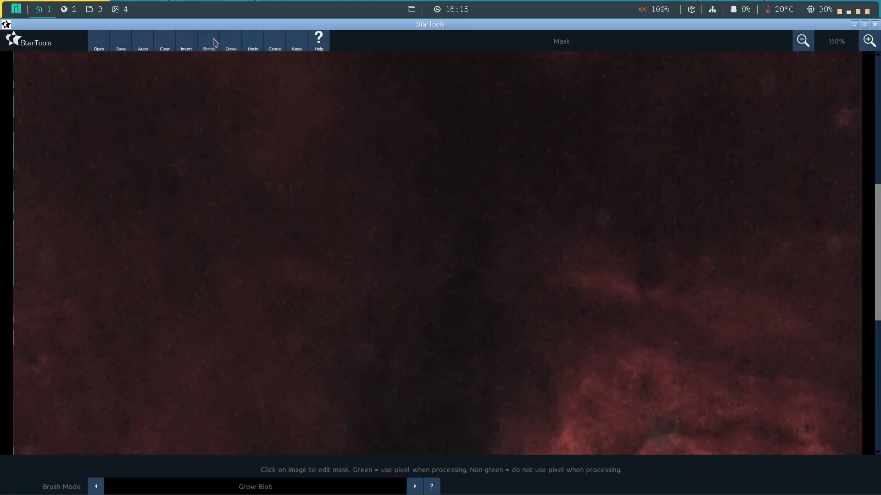
# Regenerate the automatic star mask with filter sensitivity 4 and check what it selects around the Bubble Nebula
pyautogui.click(144, 46)
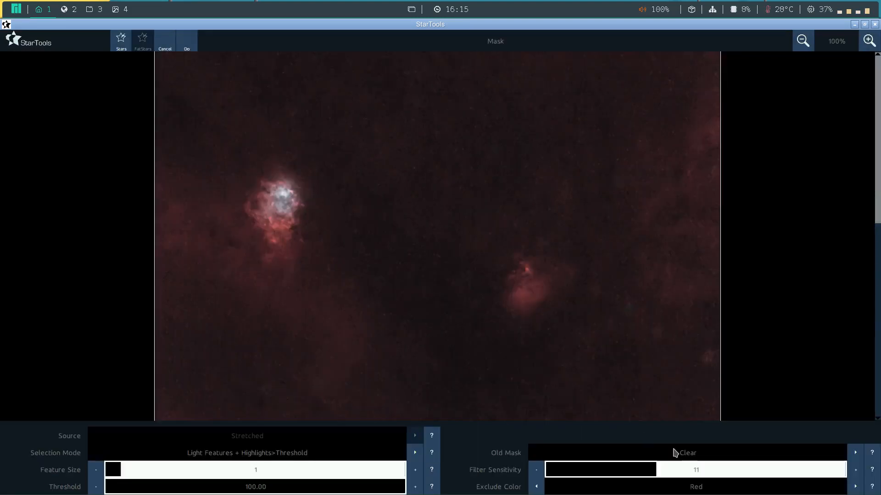
pyautogui.click(584, 471)
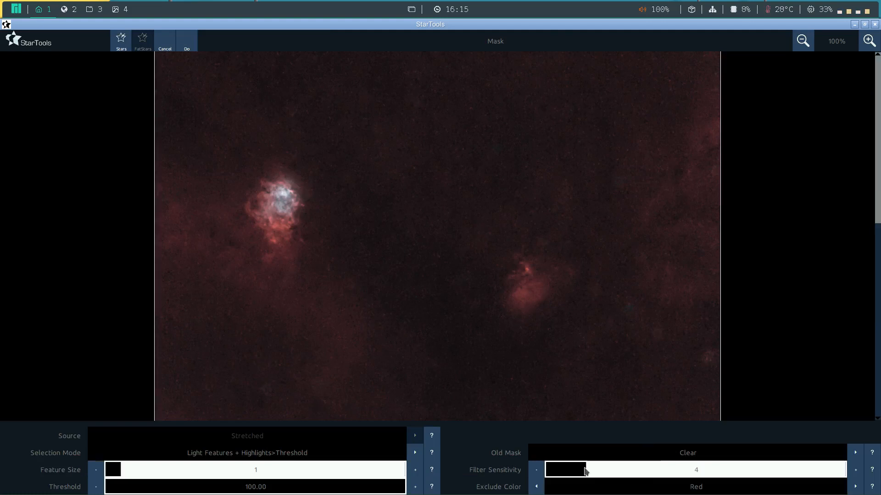
pyautogui.click(189, 45)
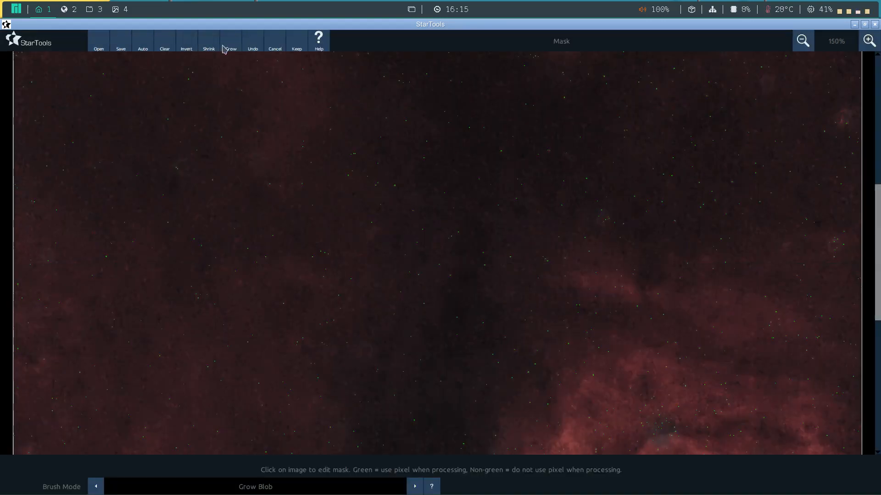
pyautogui.moveTo(878, 212); pyautogui.dragTo(879, 339)
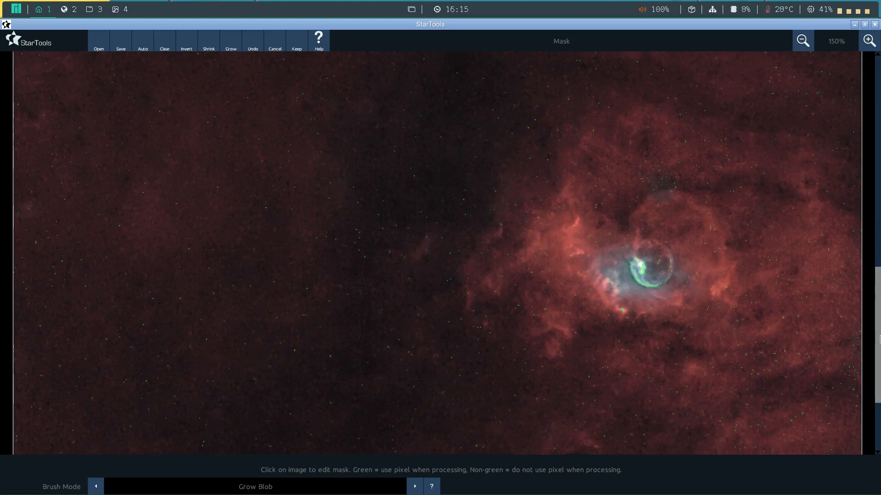
pyautogui.click(868, 40)
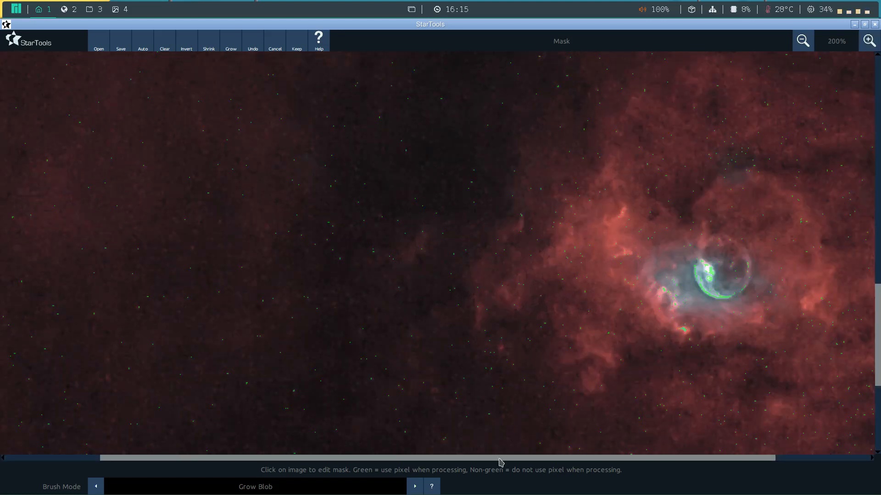
pyautogui.moveTo(502, 458); pyautogui.dragTo(559, 465)
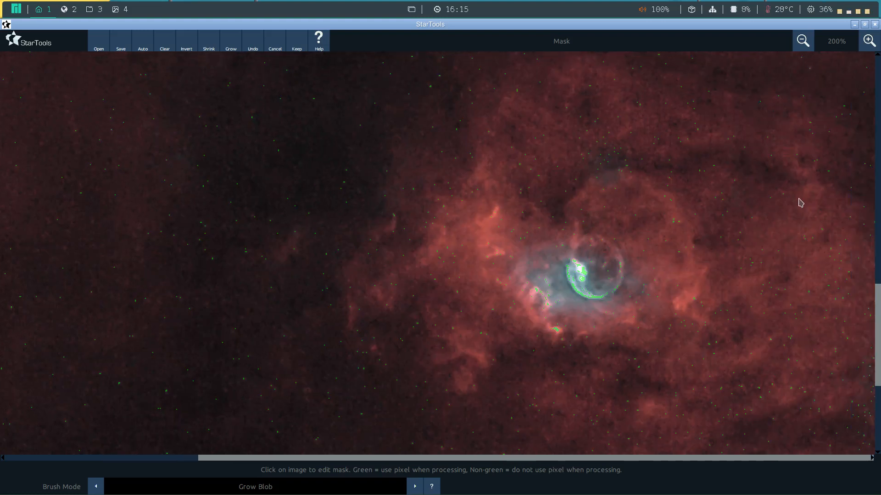
# Remove the bubble's bright arc and white core from the star mask using the Flood Fill Lighter Pixels brush
pyautogui.click(869, 42)
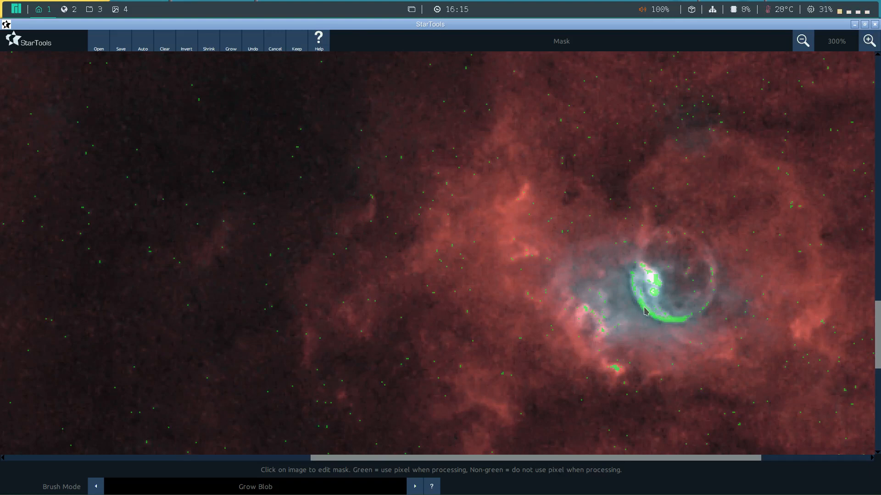
pyautogui.click(302, 484)
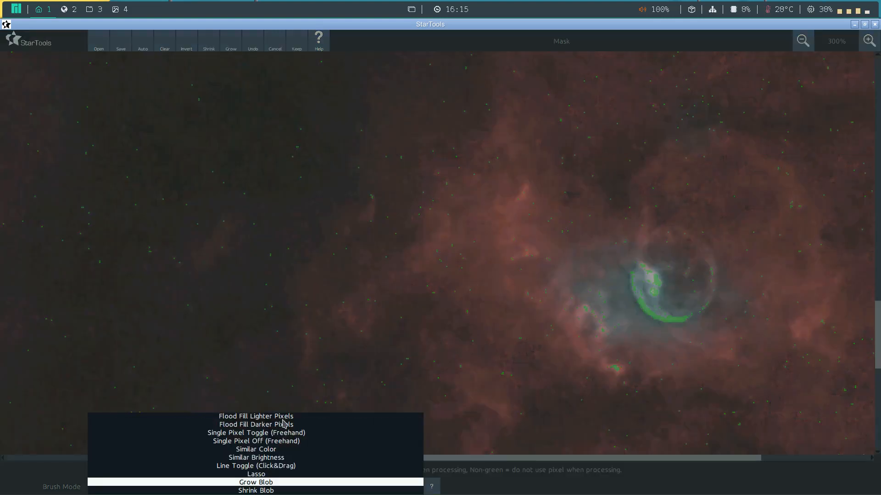
pyautogui.click(285, 417)
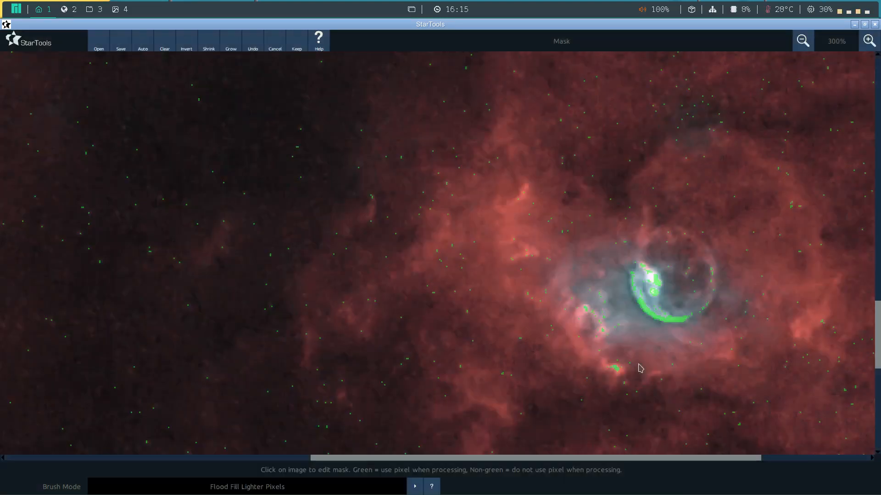
pyautogui.click(673, 324)
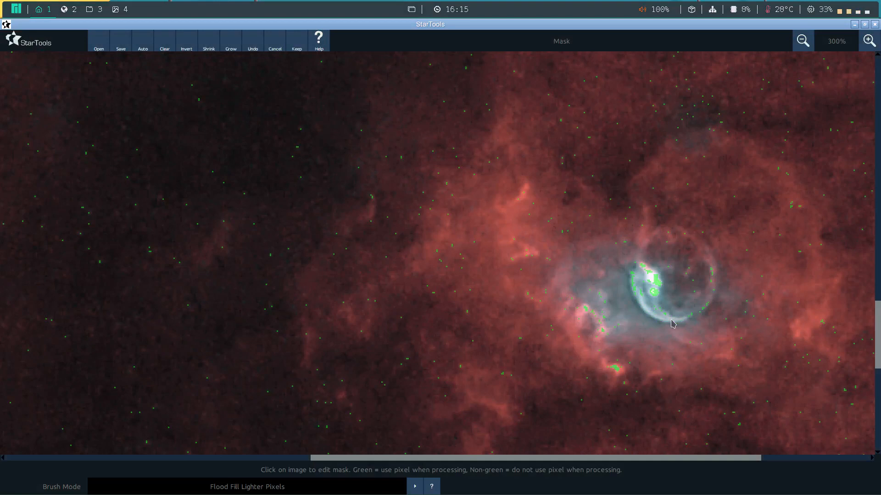
pyautogui.click(657, 285)
pyautogui.click(643, 273)
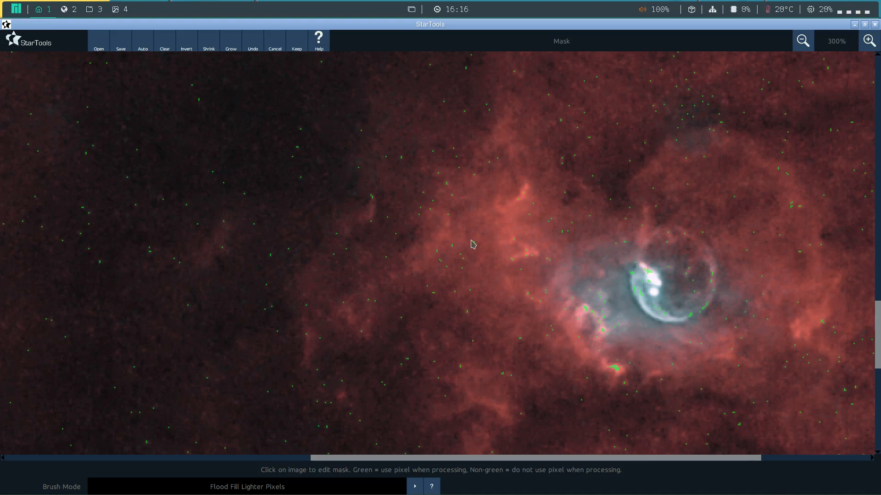
# Regenerate the automatic star mask with no excluded color and filter sensitivity 10, clearing the old mask
pyautogui.click(145, 45)
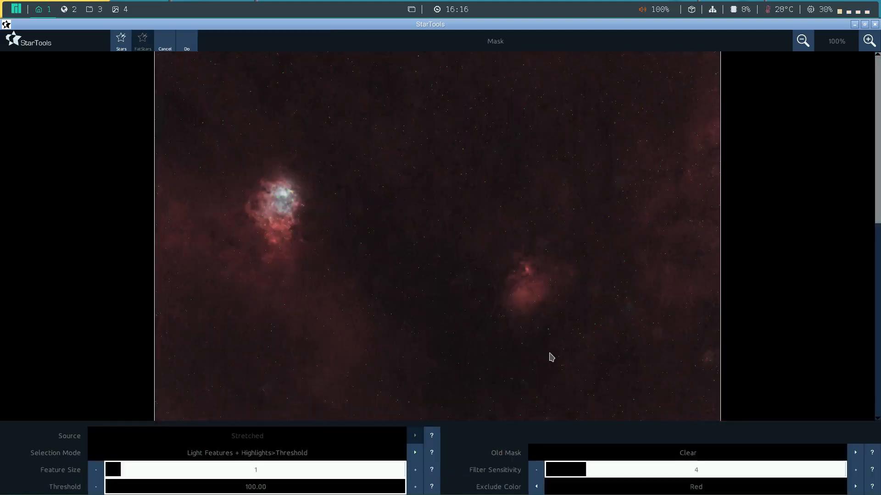
pyautogui.click(538, 487)
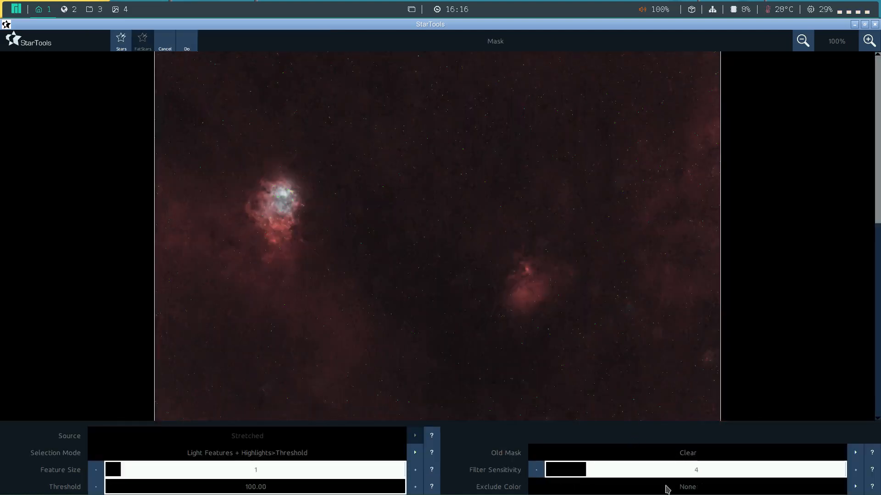
pyautogui.click(644, 472)
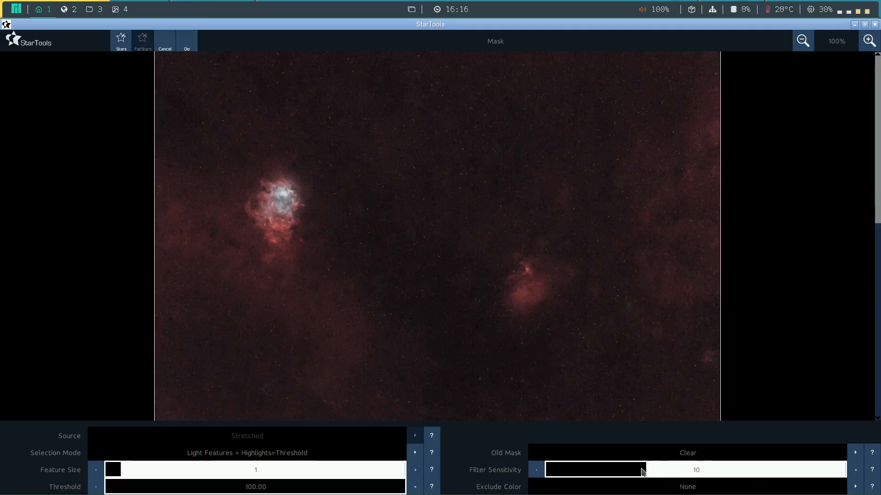
pyautogui.click(185, 41)
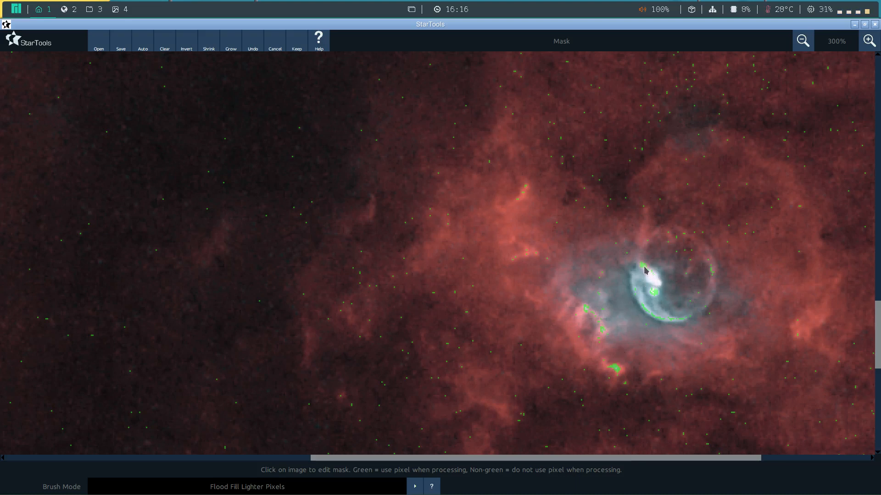
# Unmask the bright knots below the bubble and the bright filaments beside it, using Flood Fill Lighter Pixels and a Lasso around the filaments
pyautogui.click(616, 368)
pyautogui.click(252, 488)
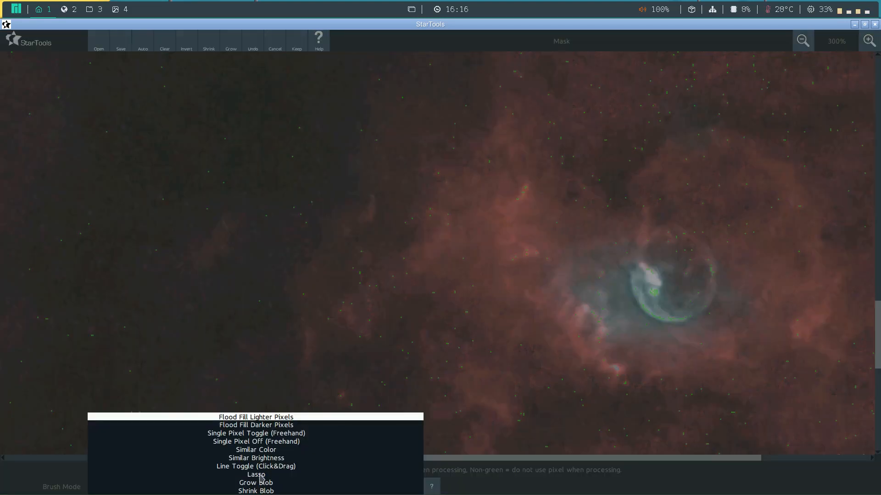
pyautogui.click(260, 475)
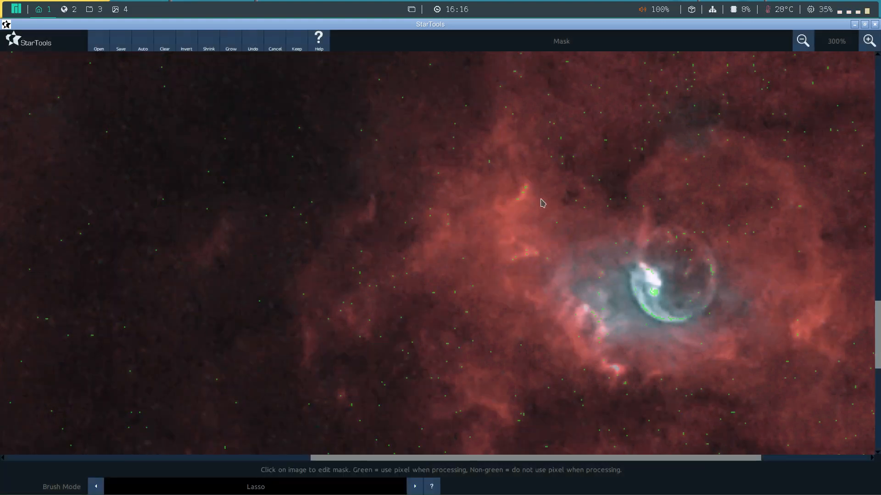
pyautogui.moveTo(542, 198)
pyautogui.mouseDown()
pyautogui.moveTo(529, 172)
pyautogui.moveTo(503, 193)
pyautogui.moveTo(494, 258)
pyautogui.moveTo(504, 274)
pyautogui.moveTo(553, 267)
pyautogui.moveTo(541, 198)
pyautogui.mouseUp()
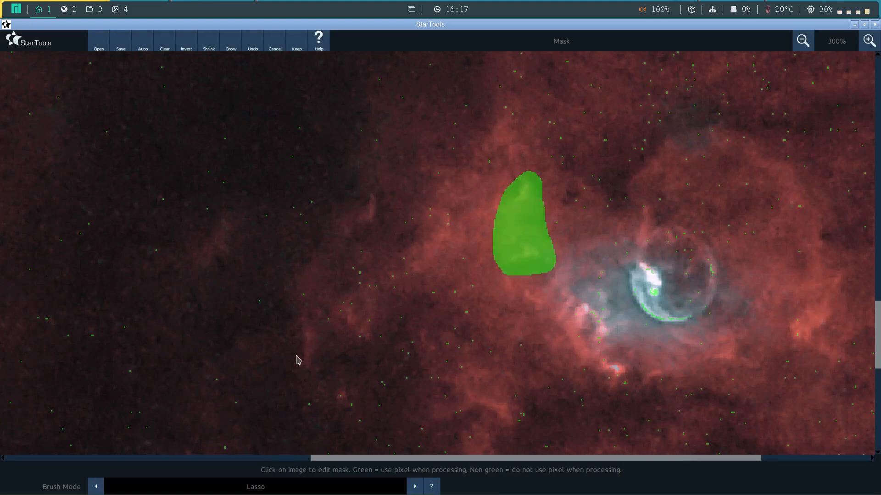
pyautogui.click(255, 487)
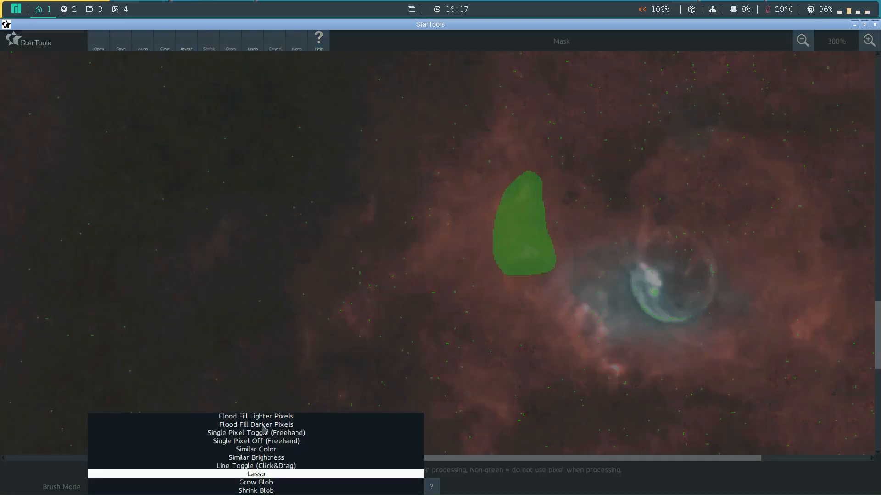
pyautogui.click(265, 417)
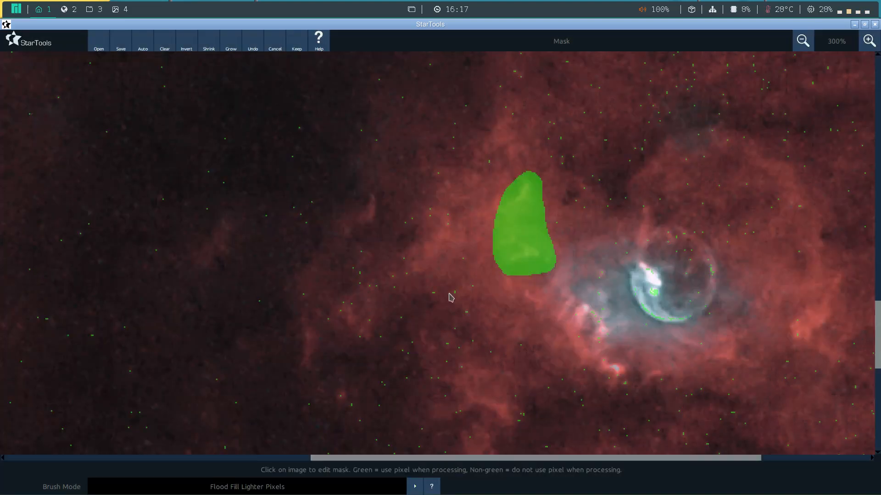
pyautogui.click(515, 243)
# Check the mask over the rest of the image, up to 400% zoom on the bright upper nebula, and keep it
pyautogui.click(803, 41)
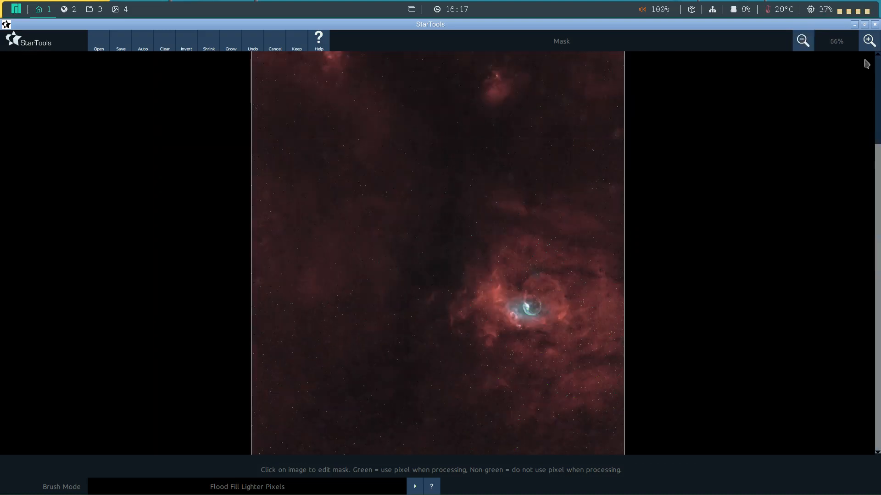
pyautogui.click(879, 142)
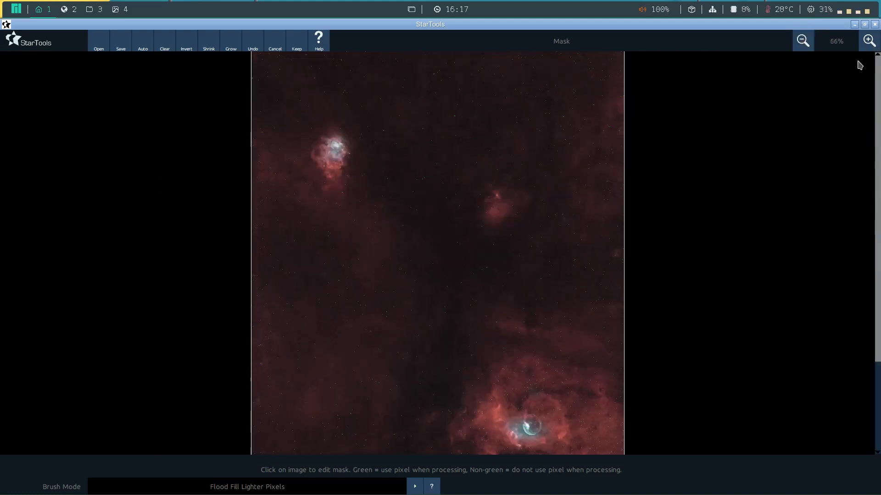
pyautogui.click(869, 42)
pyautogui.click(869, 41)
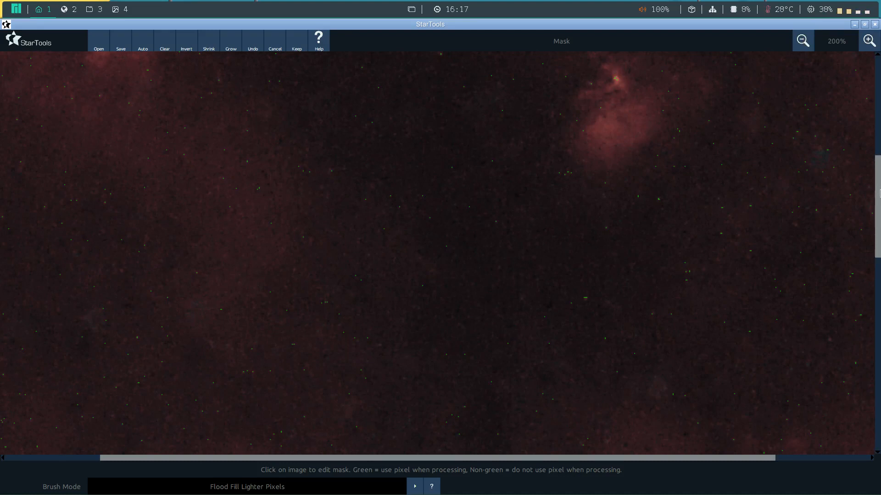
pyautogui.moveTo(879, 193); pyautogui.dragTo(880, 145)
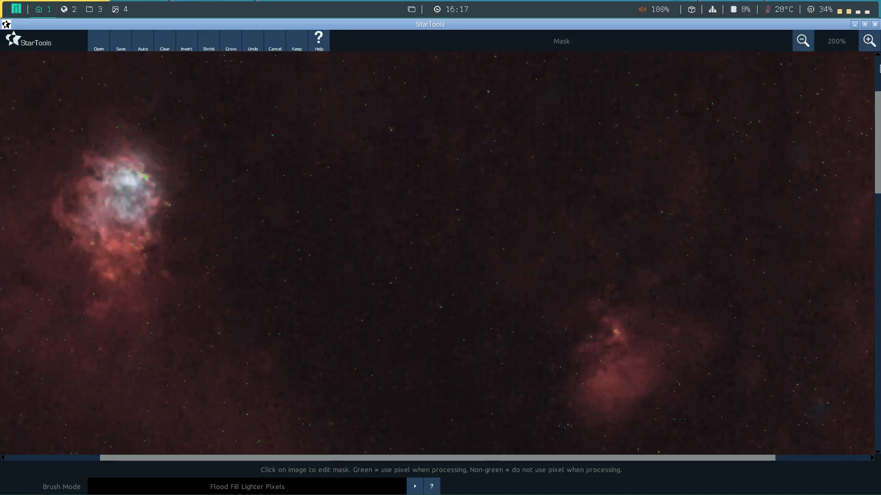
pyautogui.click(871, 45)
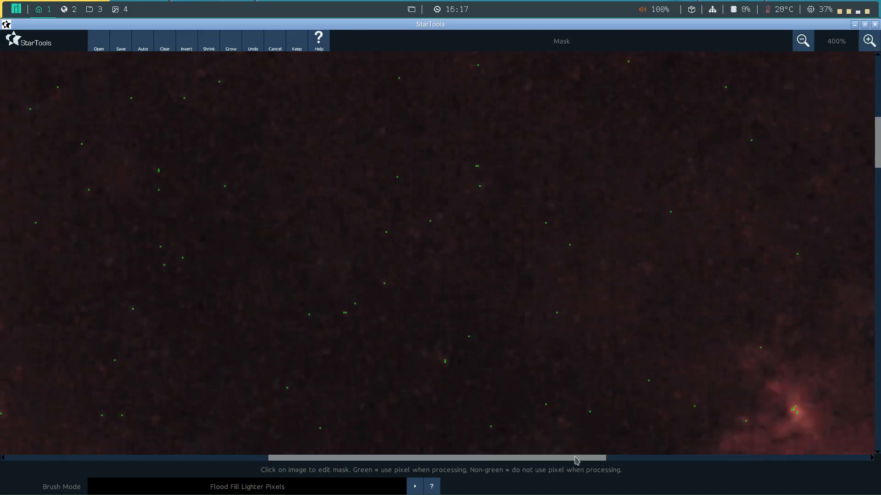
pyautogui.moveTo(575, 460); pyautogui.dragTo(259, 482)
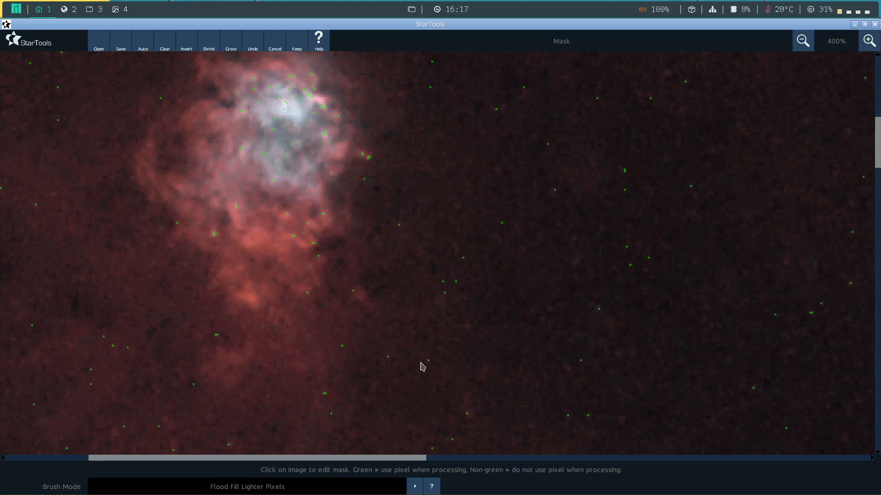
pyautogui.click(297, 41)
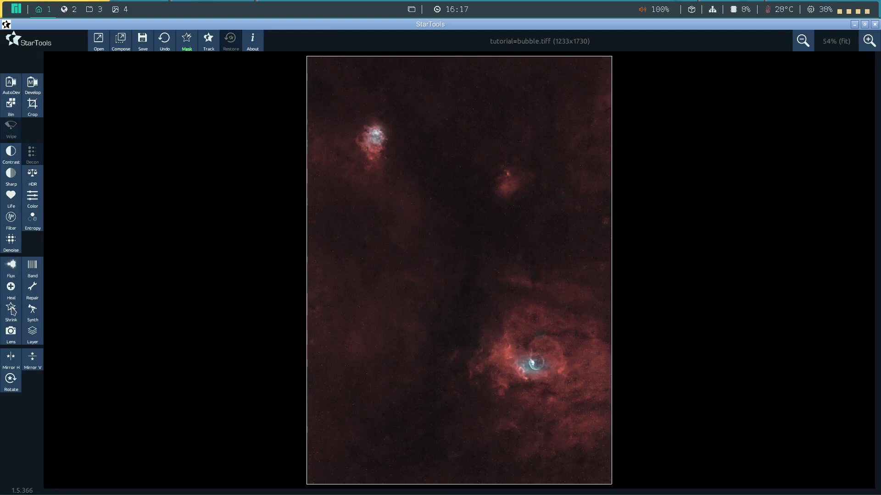
# Try healing the masked star remnants with New Darker Than Old set to Yes and Grow Mask at 1 pixel
pyautogui.click(10, 293)
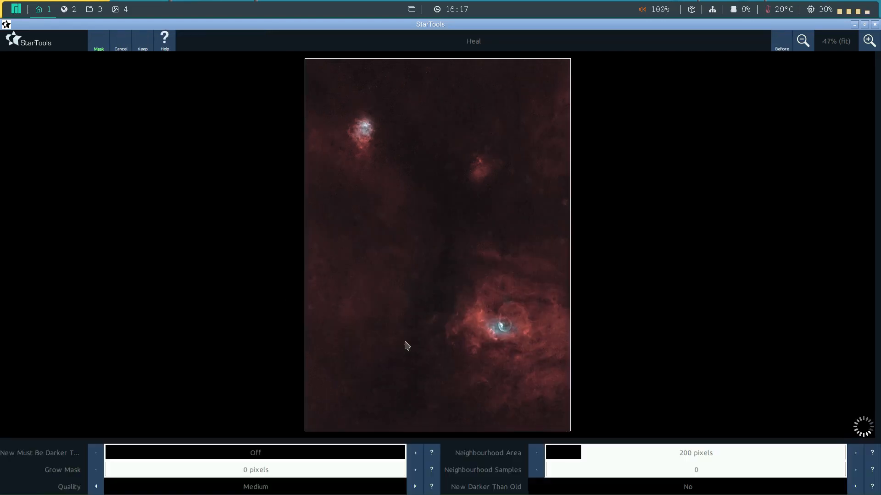
pyautogui.click(856, 486)
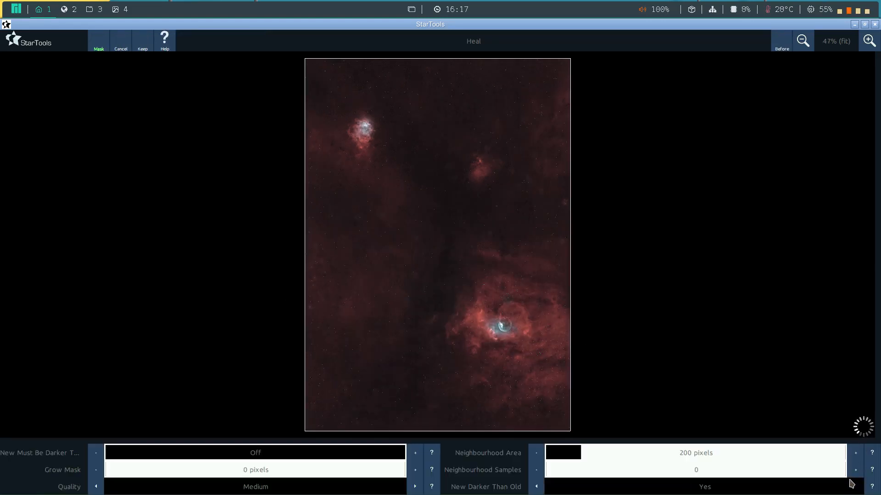
pyautogui.click(414, 470)
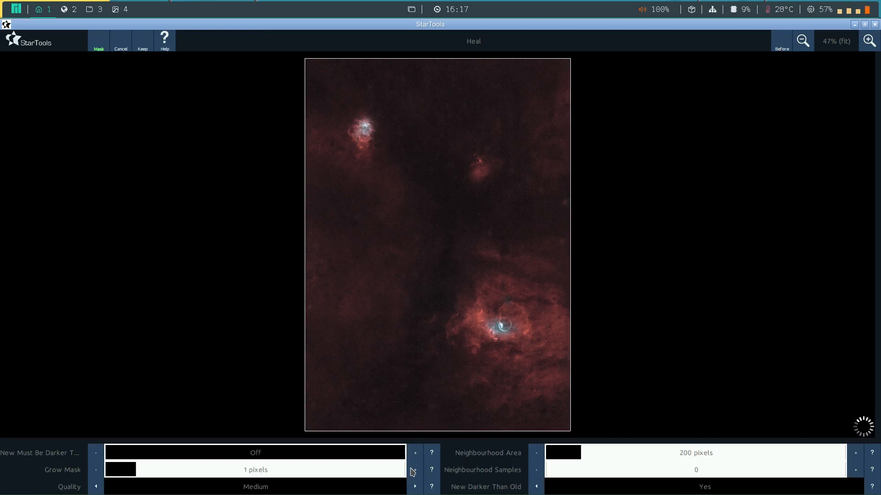
# Compare the healed image repeatedly with the original around the Bubble Nebula at 150% zoom, and cancel the healing
pyautogui.click(868, 41)
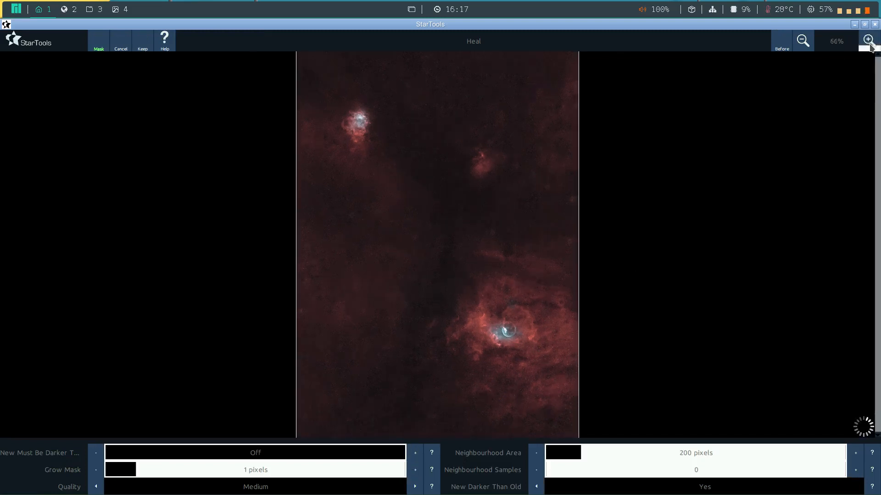
pyautogui.click(869, 42)
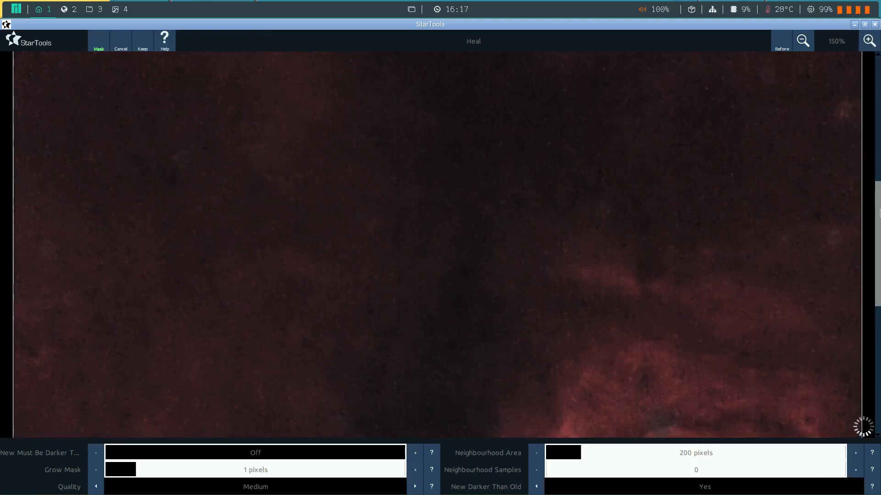
pyautogui.moveTo(873, 188); pyautogui.dragTo(875, 324)
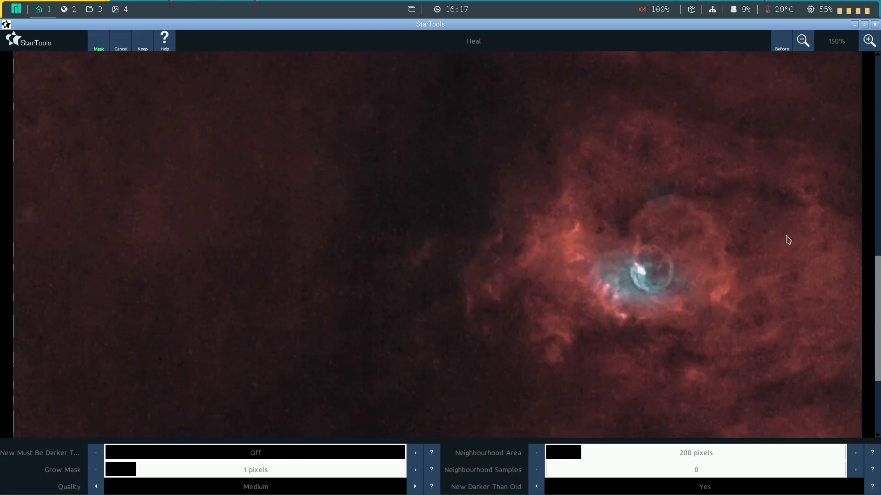
pyautogui.click(782, 45)
pyautogui.click(782, 45)
pyautogui.click(782, 45)
pyautogui.click(782, 44)
pyautogui.click(782, 45)
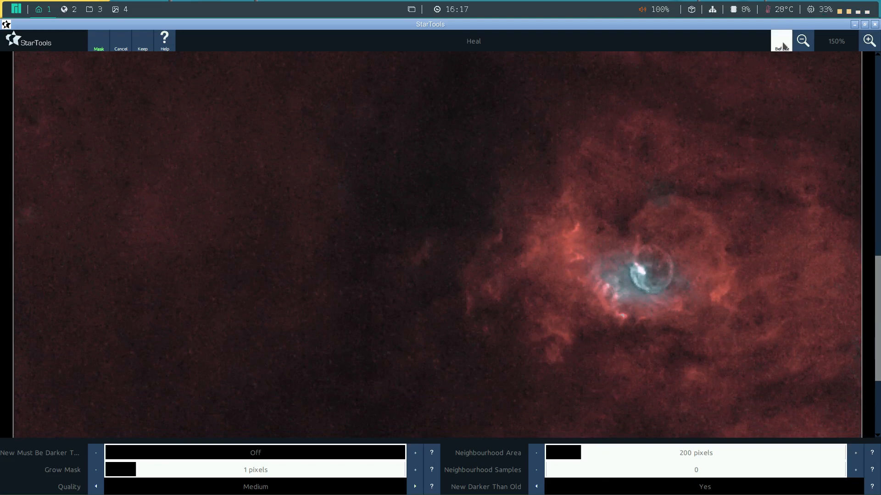
pyautogui.click(782, 45)
pyautogui.click(782, 45)
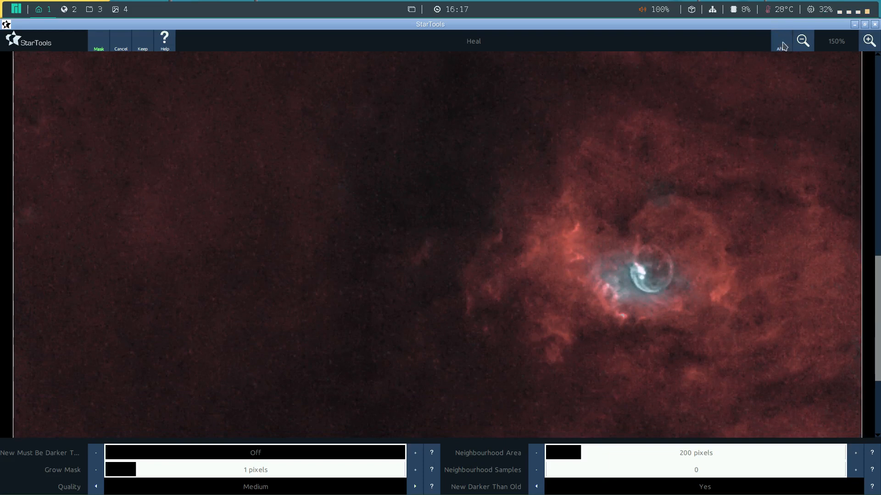
pyautogui.click(782, 45)
pyautogui.click(782, 45)
pyautogui.click(783, 46)
pyautogui.click(782, 45)
pyautogui.click(783, 45)
pyautogui.click(782, 46)
pyautogui.click(783, 46)
pyautogui.click(123, 42)
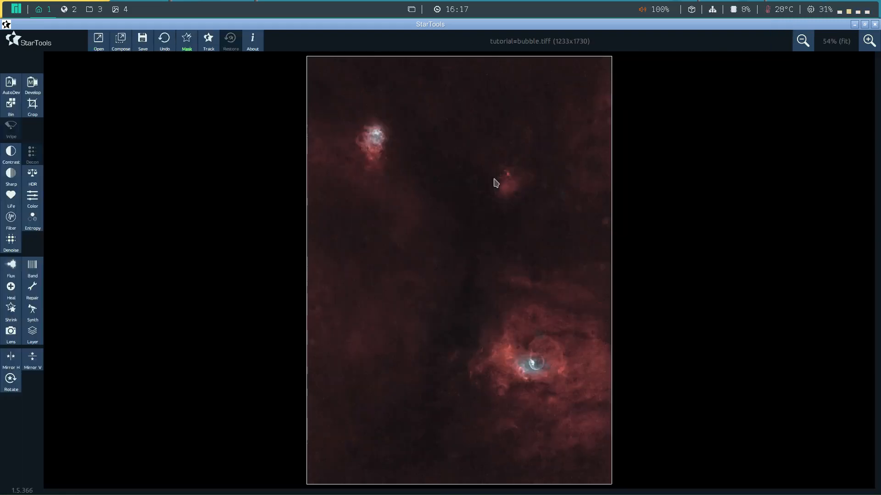
# Examine the unhealed image around the Bubble Nebula at 200% zoom, and reopen the mask to inspect its coverage there at 400%
pyautogui.click(868, 50)
pyautogui.click(868, 49)
pyautogui.click(868, 50)
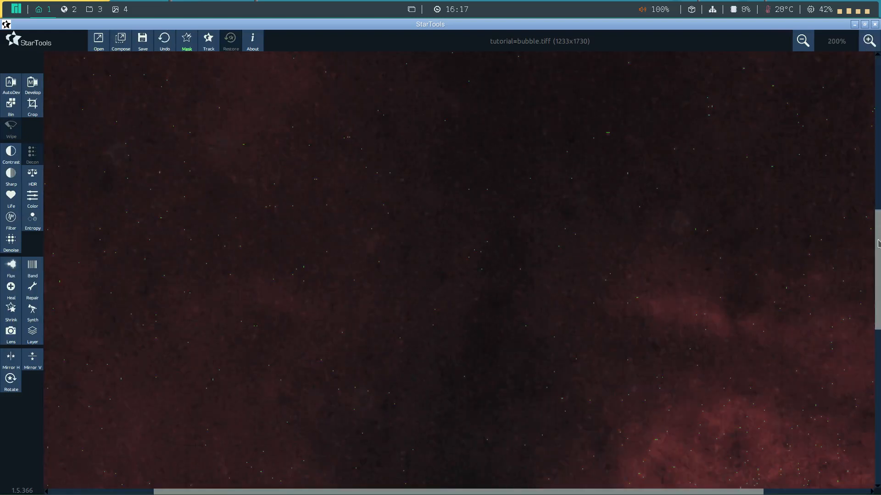
pyautogui.moveTo(879, 241); pyautogui.dragTo(879, 384)
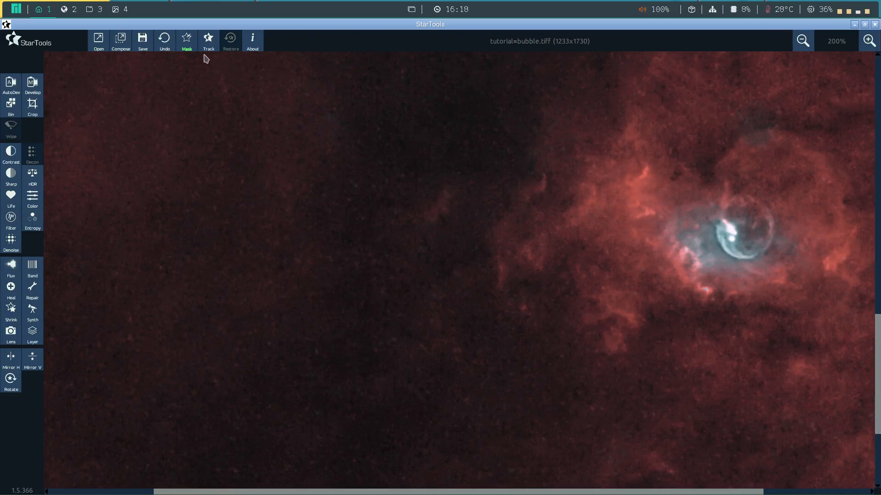
pyautogui.click(187, 41)
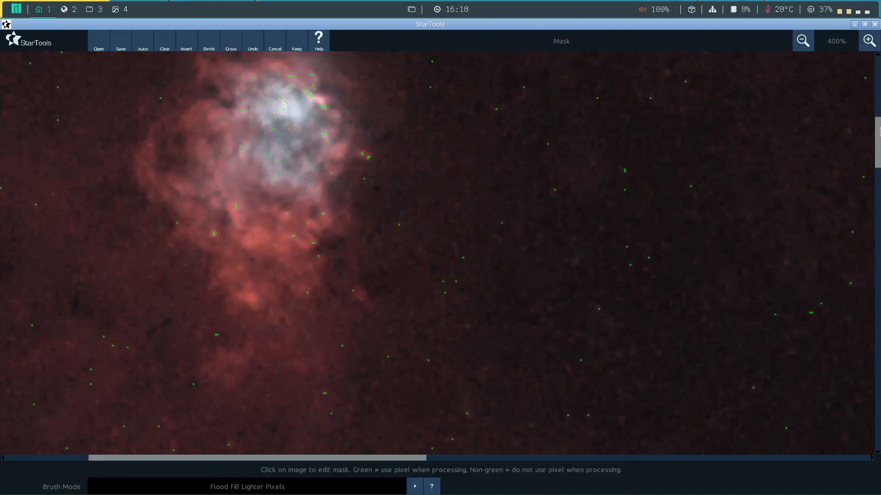
pyautogui.moveTo(877, 138); pyautogui.dragTo(874, 360)
pyautogui.moveTo(414, 457); pyautogui.dragTo(610, 460)
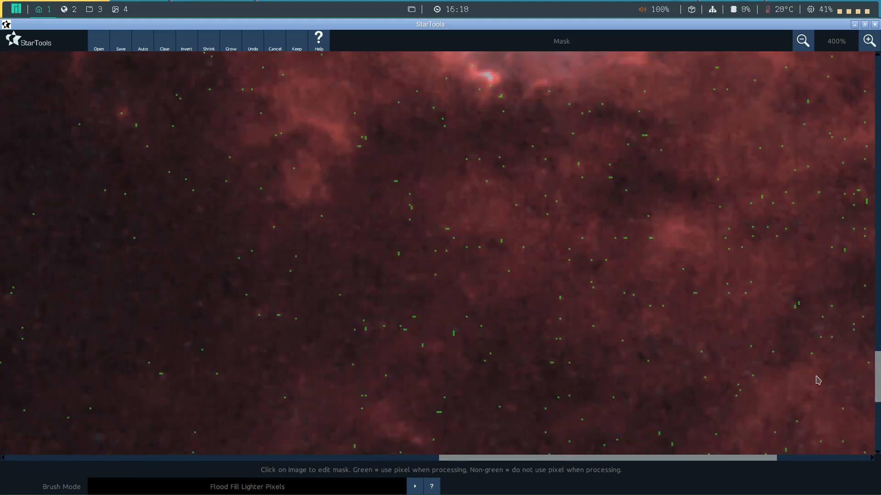
pyautogui.moveTo(878, 359); pyautogui.dragTo(877, 322)
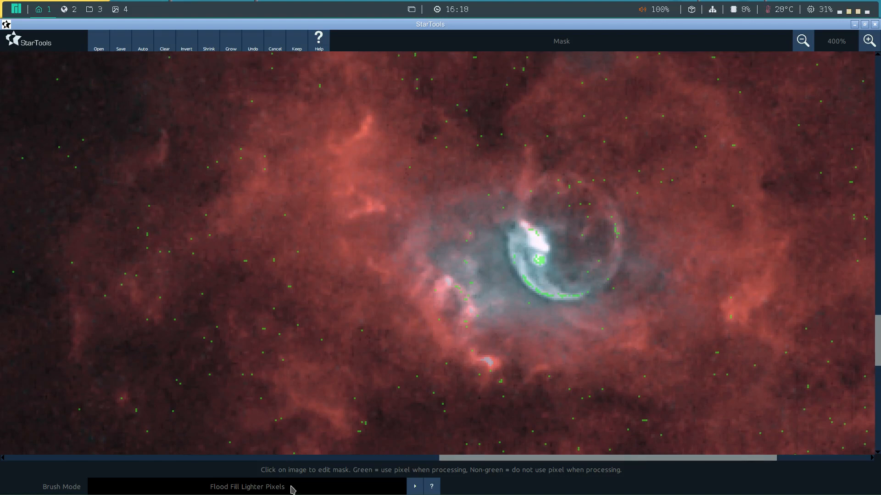
# Clear the mask over the bubble and the bright knot below it using Lasso and Flood Fill Lighter Pixels, and keep the mask
pyautogui.click(261, 482)
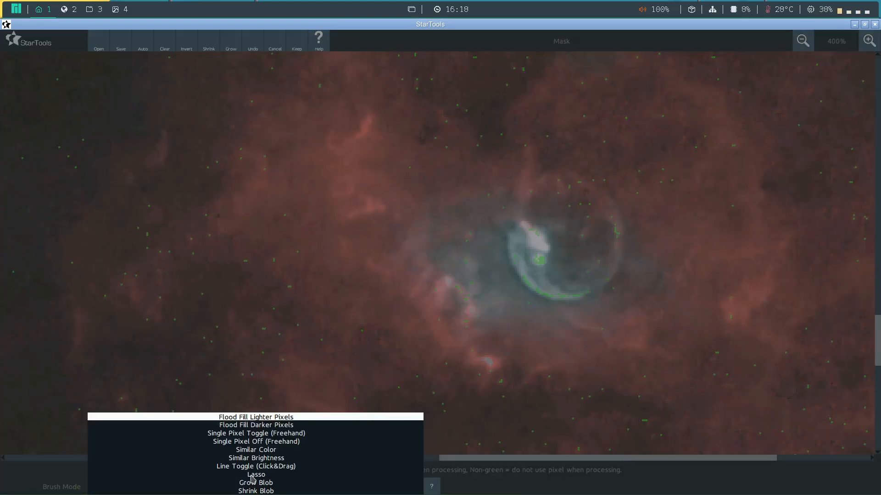
pyautogui.click(252, 475)
pyautogui.moveTo(494, 238)
pyautogui.mouseDown()
pyautogui.moveTo(499, 284)
pyautogui.moveTo(524, 307)
pyautogui.moveTo(575, 310)
pyautogui.moveTo(612, 301)
pyautogui.moveTo(635, 225)
pyautogui.moveTo(623, 208)
pyautogui.moveTo(573, 191)
pyautogui.moveTo(535, 201)
pyautogui.moveTo(489, 249)
pyautogui.mouseUp()
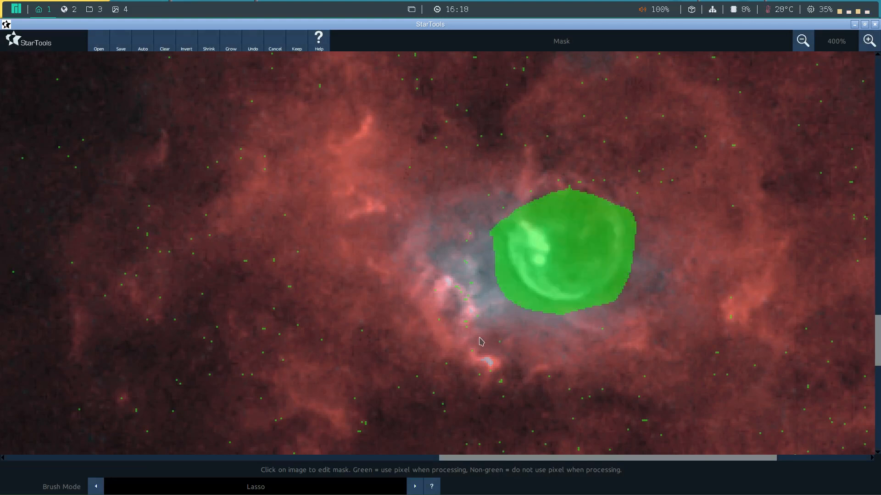
pyautogui.moveTo(480, 341)
pyautogui.mouseDown()
pyautogui.moveTo(492, 386)
pyautogui.moveTo(506, 364)
pyautogui.moveTo(486, 339)
pyautogui.mouseUp()
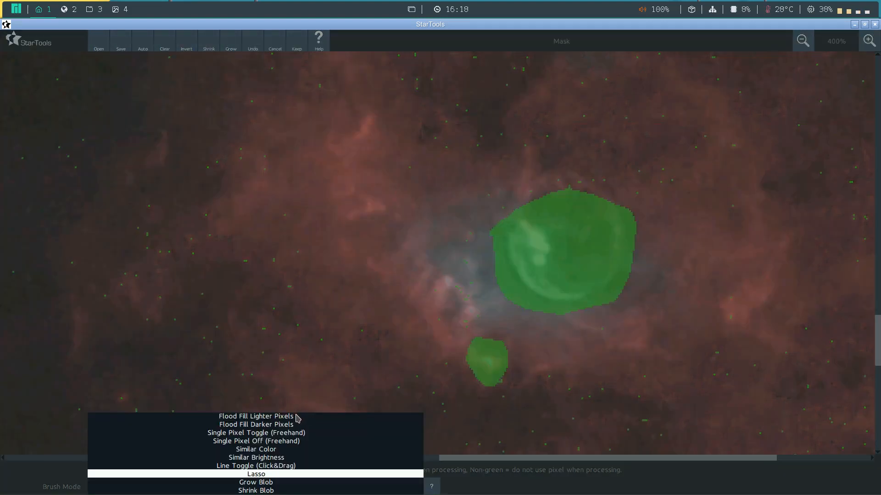
pyautogui.click(295, 418)
pyautogui.click(477, 358)
pyautogui.click(571, 249)
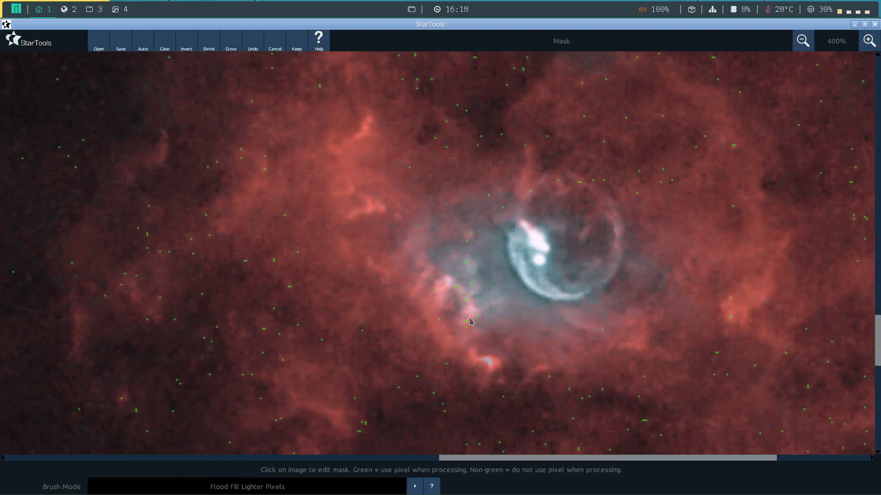
pyautogui.click(296, 44)
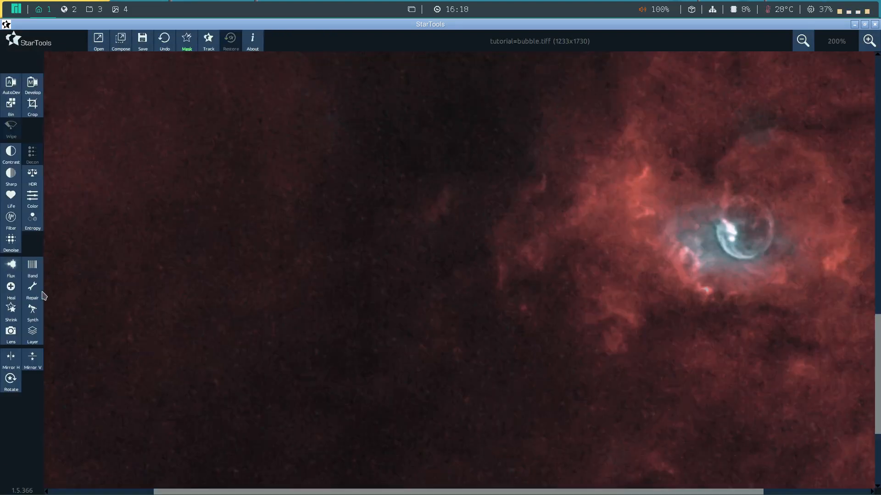
# Heal the masked star remnants with Grow Mask at 1 pixel and New Darker Than Old set to Yes
pyautogui.click(10, 288)
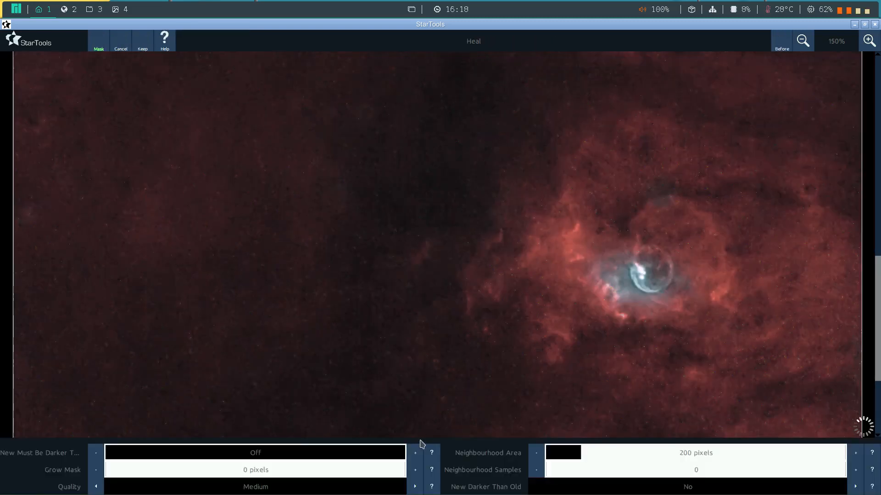
pyautogui.click(415, 470)
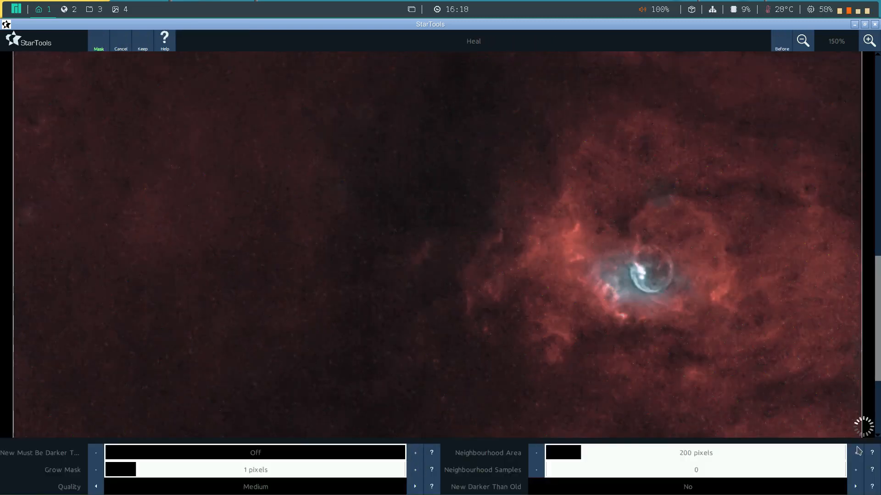
pyautogui.click(856, 486)
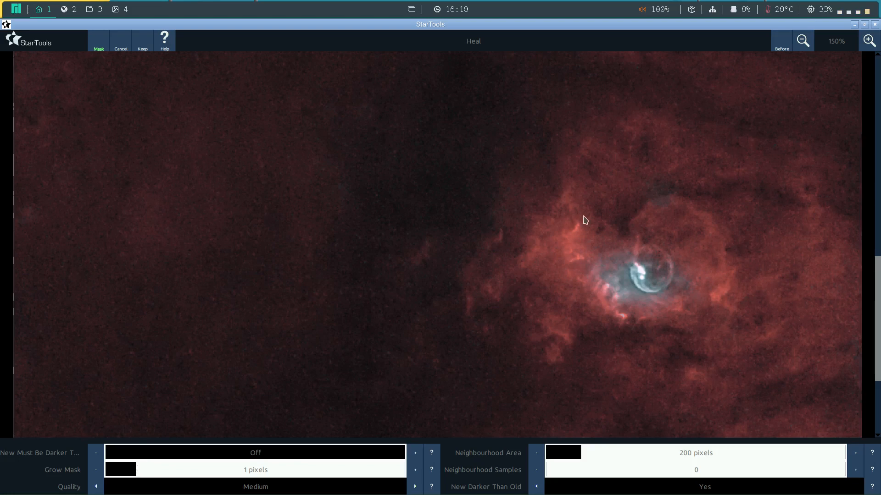
# Compare the healed image with the original around the Bubble Nebula and keep the healing
pyautogui.click(784, 45)
pyautogui.click(784, 42)
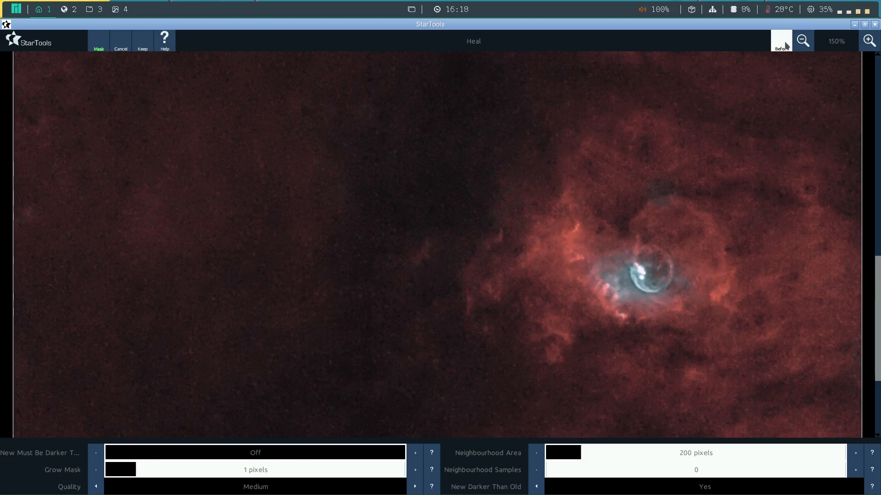
pyautogui.click(785, 42)
pyautogui.click(785, 42)
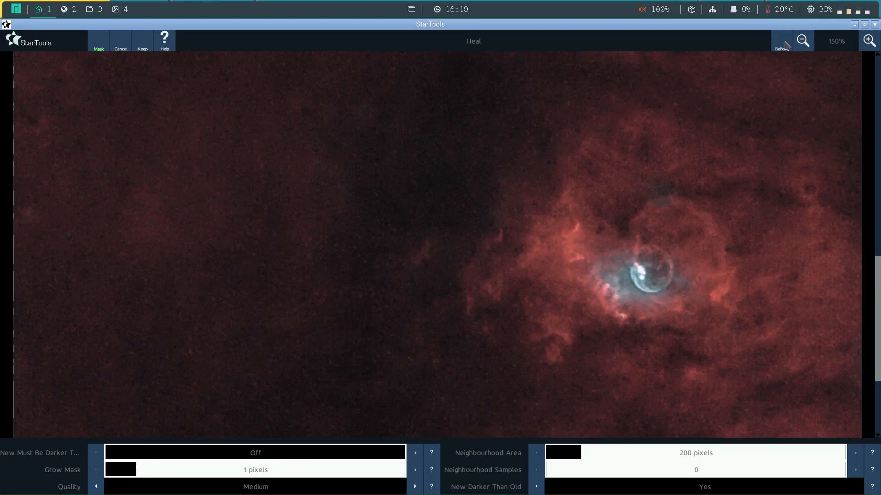
pyautogui.click(143, 44)
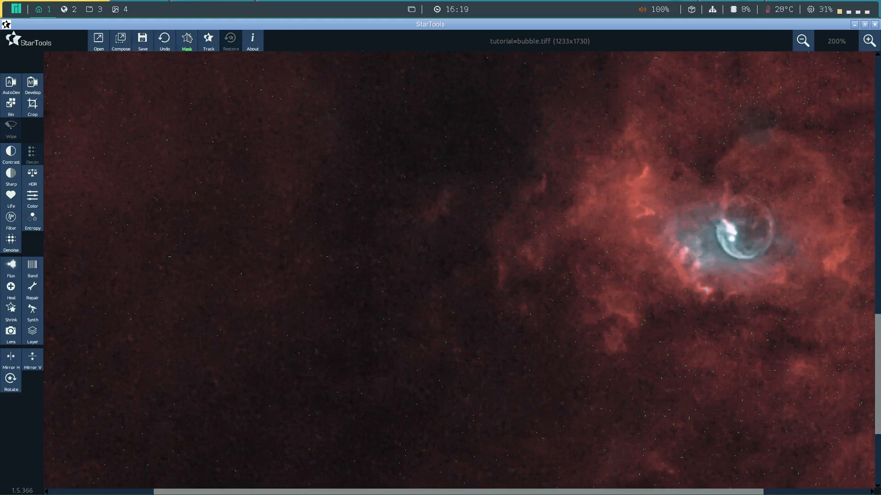
# Try an automatic mask with Filter Sensitivity at 3 and inspect its coverage from 400% out to 66% zoom
pyautogui.click(185, 41)
pyautogui.click(142, 45)
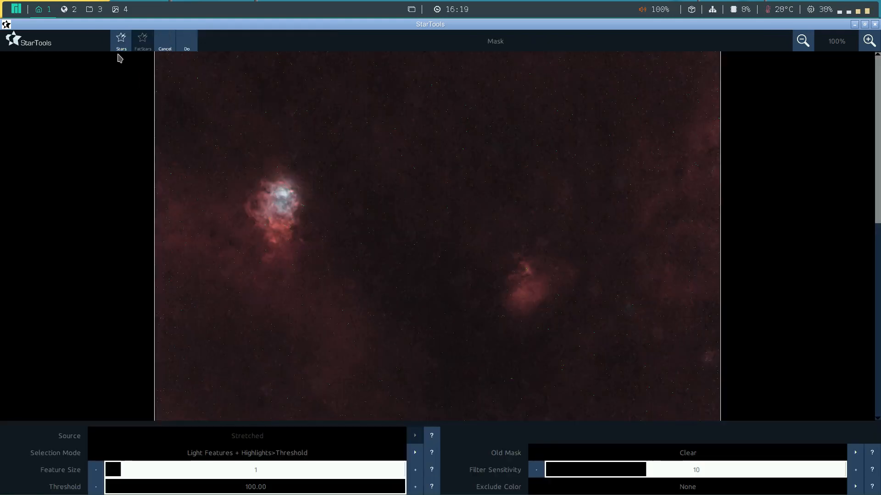
pyautogui.click(599, 471)
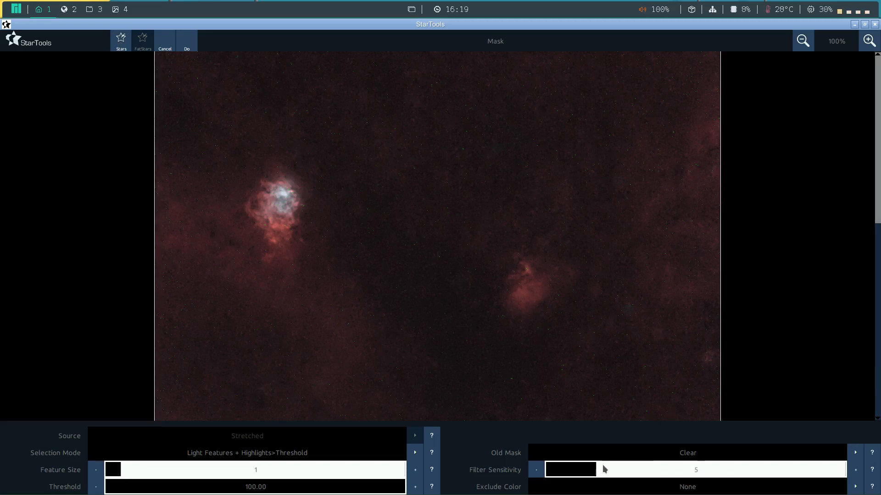
pyautogui.click(580, 472)
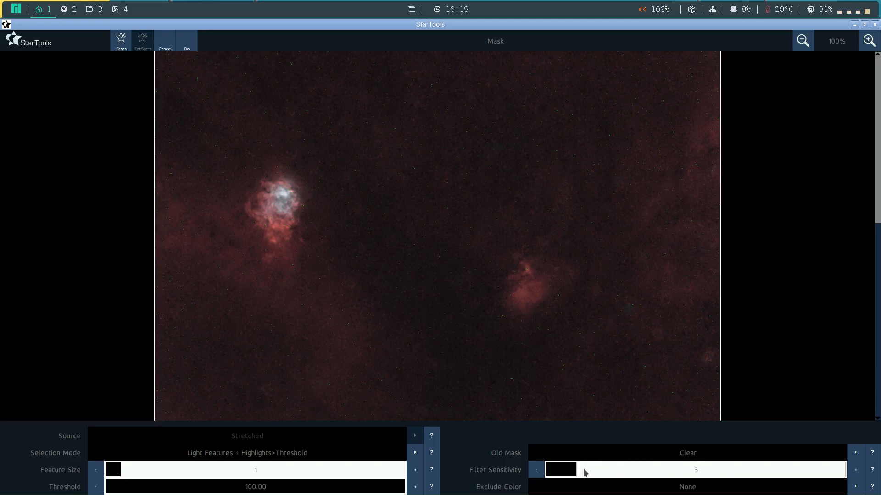
pyautogui.click(190, 43)
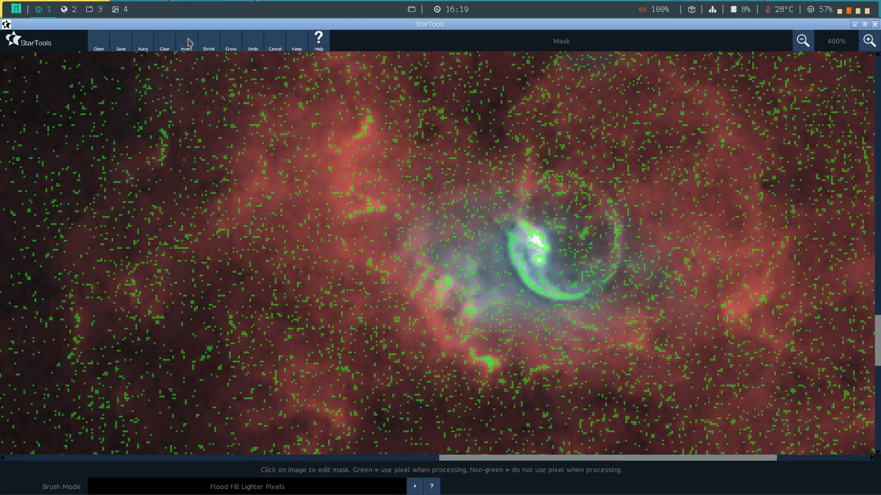
pyautogui.click(803, 41)
pyautogui.click(803, 41)
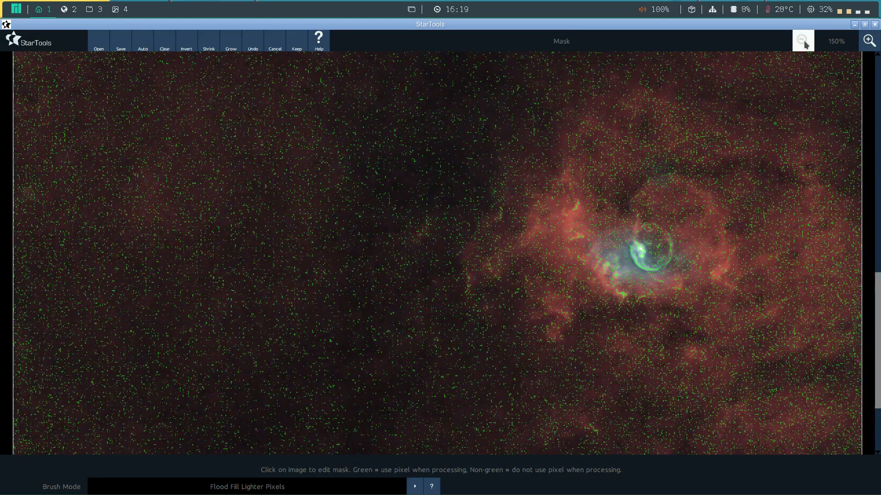
pyautogui.click(803, 40)
pyautogui.click(803, 40)
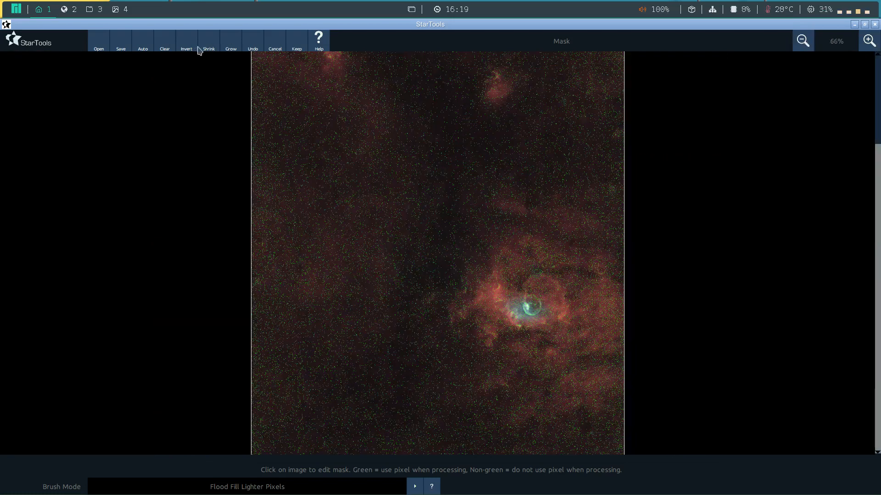
# Regenerate the automatic mask with Filter Sensitivity at 5, check its coverage around the Bubble Nebula at 100%, and keep it
pyautogui.click(143, 43)
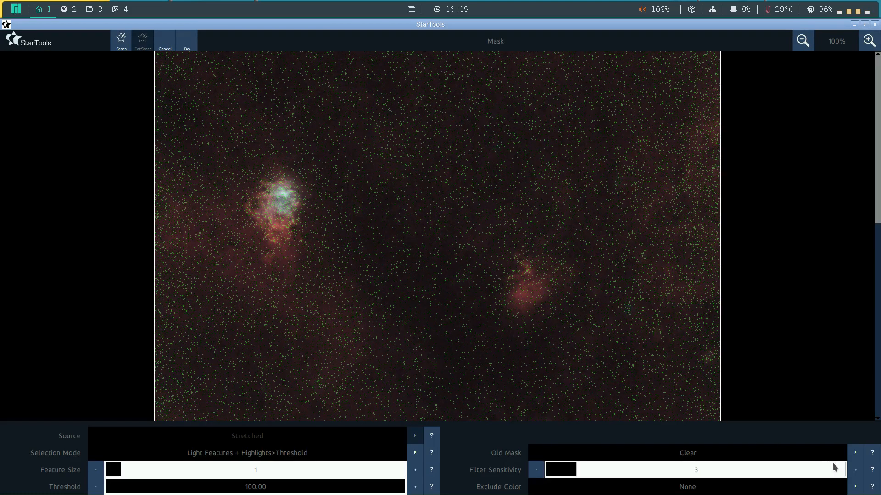
pyautogui.click(855, 469)
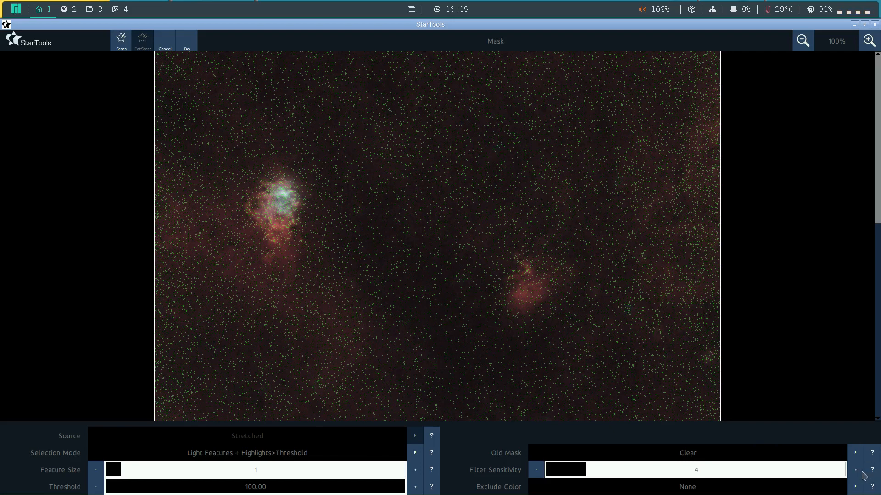
pyautogui.click(856, 470)
pyautogui.click(189, 48)
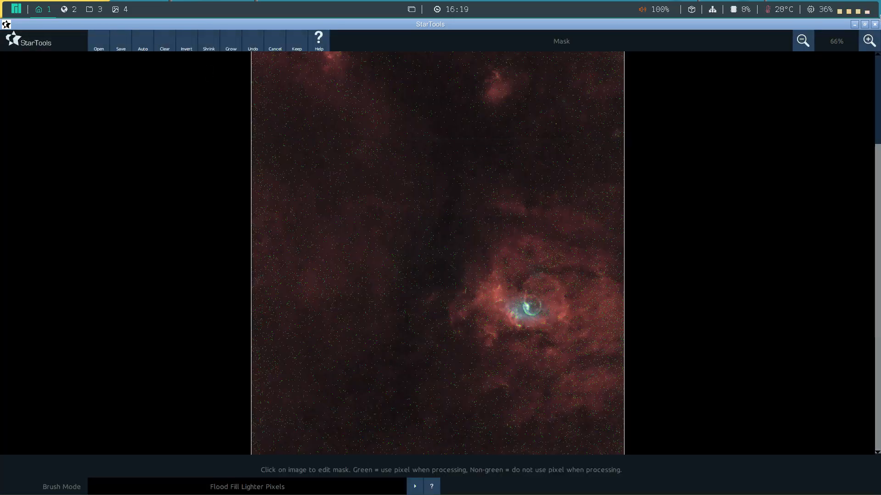
pyautogui.click(869, 41)
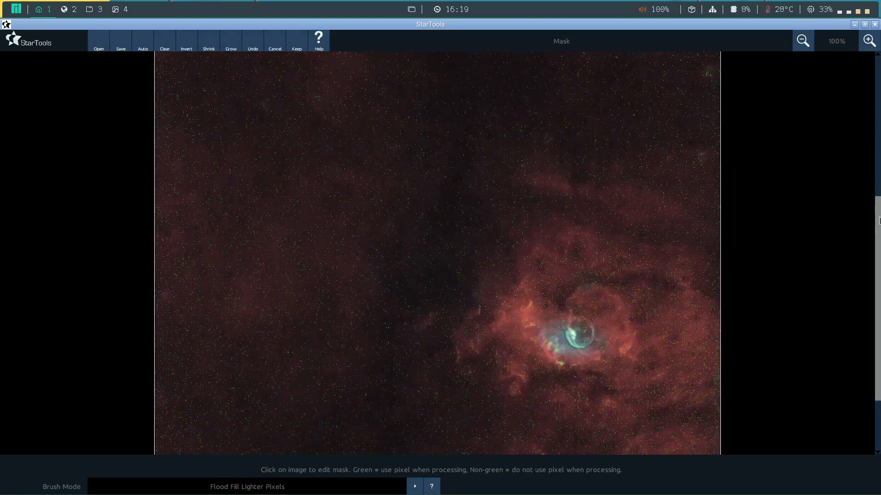
pyautogui.moveTo(879, 215); pyautogui.dragTo(880, 313)
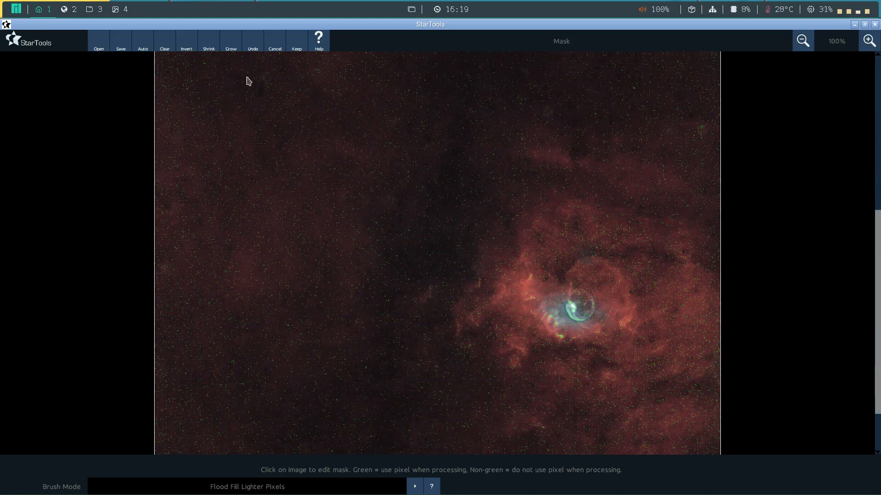
pyautogui.click(299, 37)
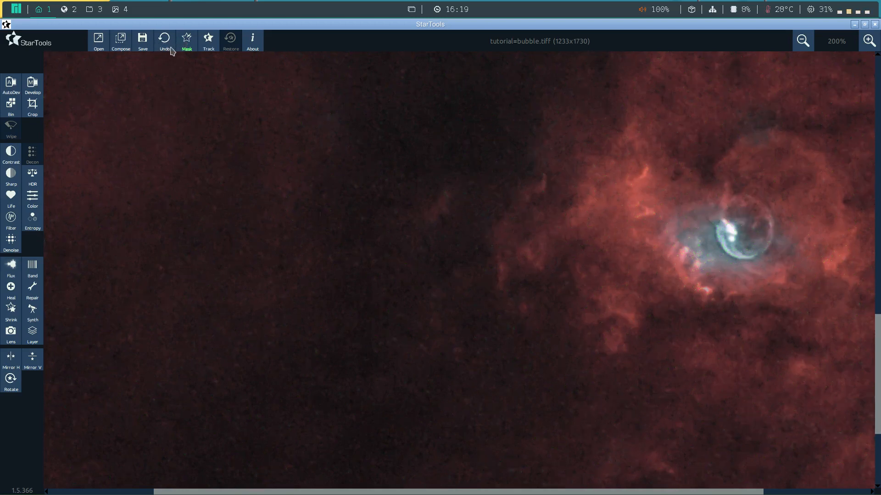
# Reopen the mask and lasso the bright upper nebula, the small red nebula and the whole Bubble Nebula region
pyautogui.click(187, 42)
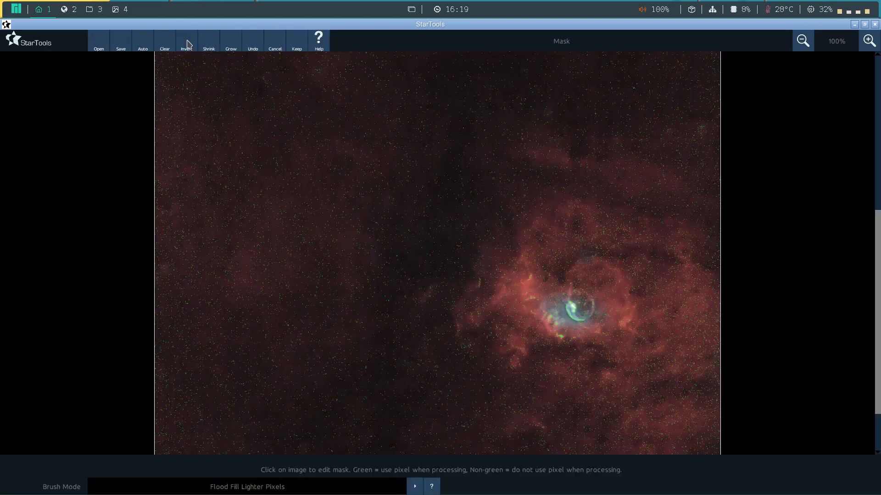
pyautogui.click(223, 489)
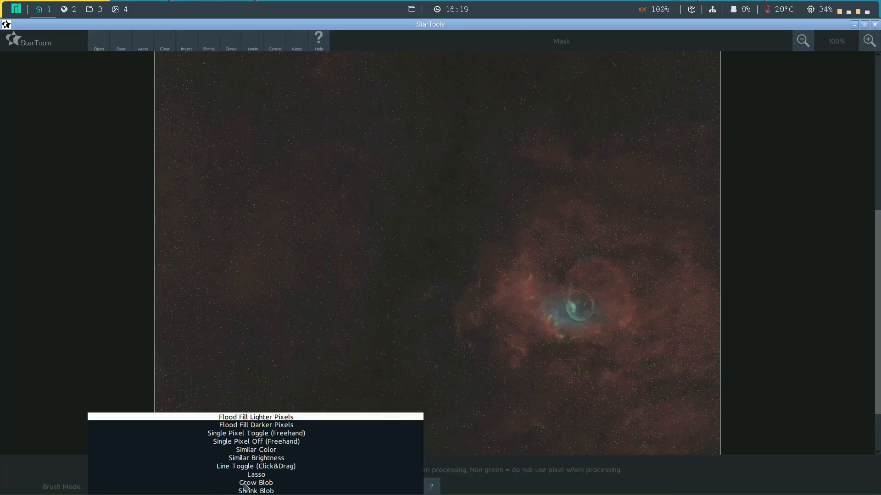
pyautogui.click(260, 475)
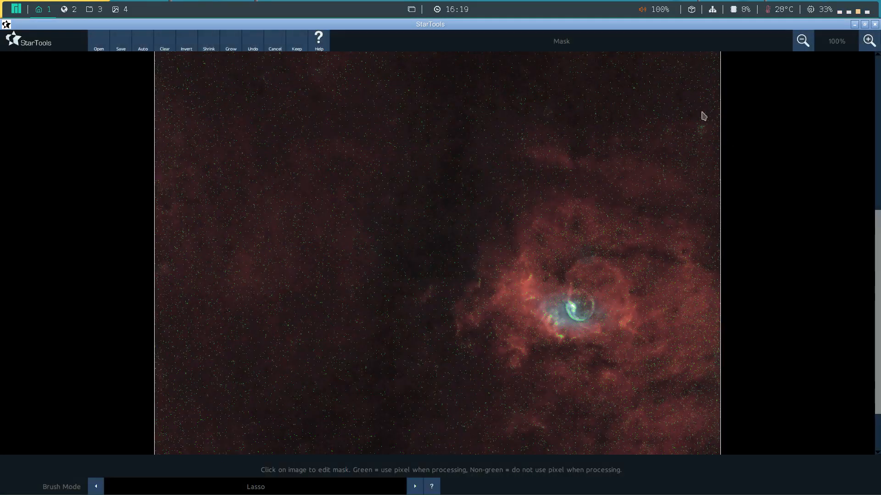
pyautogui.click(802, 42)
pyautogui.click(801, 43)
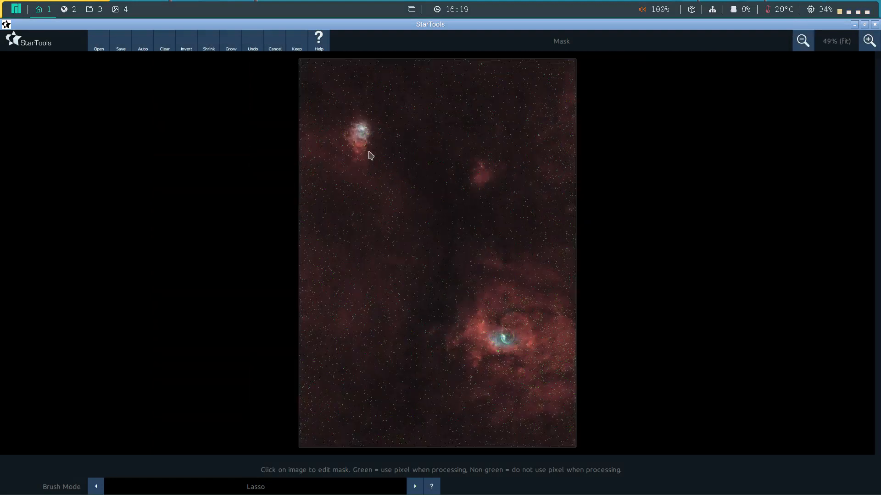
pyautogui.moveTo(368, 152)
pyautogui.mouseDown()
pyautogui.moveTo(368, 119)
pyautogui.moveTo(342, 122)
pyautogui.moveTo(341, 153)
pyautogui.moveTo(369, 156)
pyautogui.mouseUp()
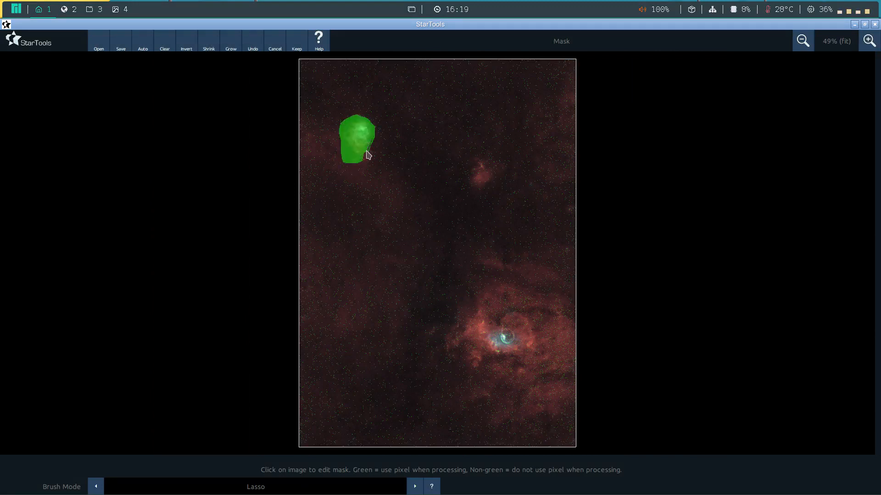
pyautogui.moveTo(494, 169)
pyautogui.mouseDown()
pyautogui.moveTo(480, 163)
pyautogui.moveTo(471, 181)
pyautogui.moveTo(491, 186)
pyautogui.moveTo(495, 174)
pyautogui.mouseUp()
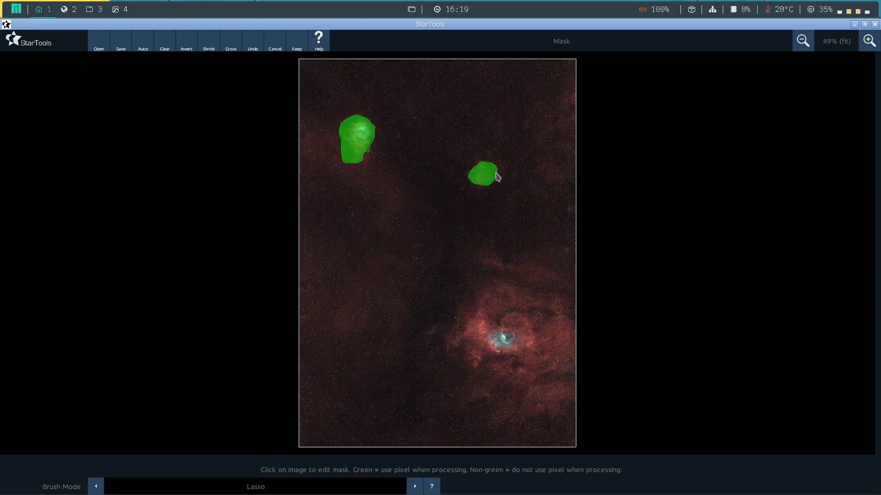
pyautogui.moveTo(572, 303)
pyautogui.mouseDown()
pyautogui.moveTo(520, 280)
pyautogui.moveTo(485, 284)
pyautogui.moveTo(442, 334)
pyautogui.moveTo(447, 355)
pyautogui.moveTo(524, 413)
pyautogui.moveTo(578, 405)
pyautogui.mouseUp()
pyautogui.moveTo(594, 328); pyautogui.dragTo(582, 326)
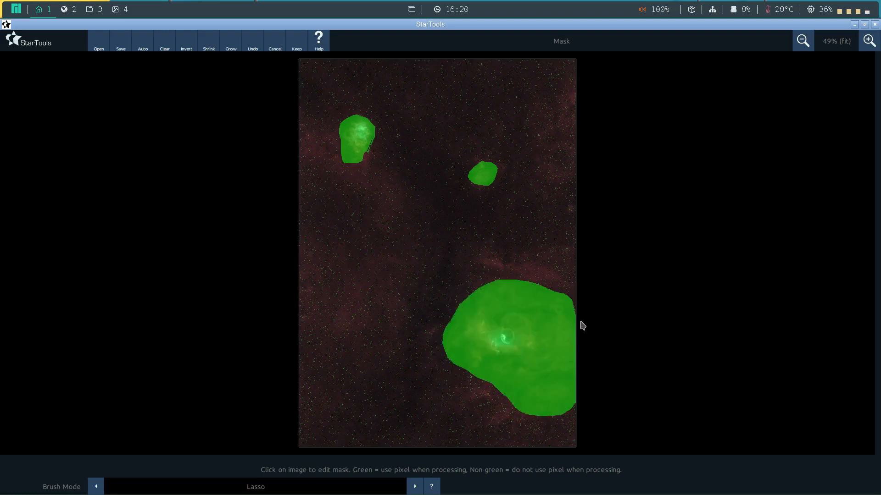
# Remove the three lassoed nebula areas from the mask with Flood Fill Lighter Pixels and keep the mask
pyautogui.click(285, 488)
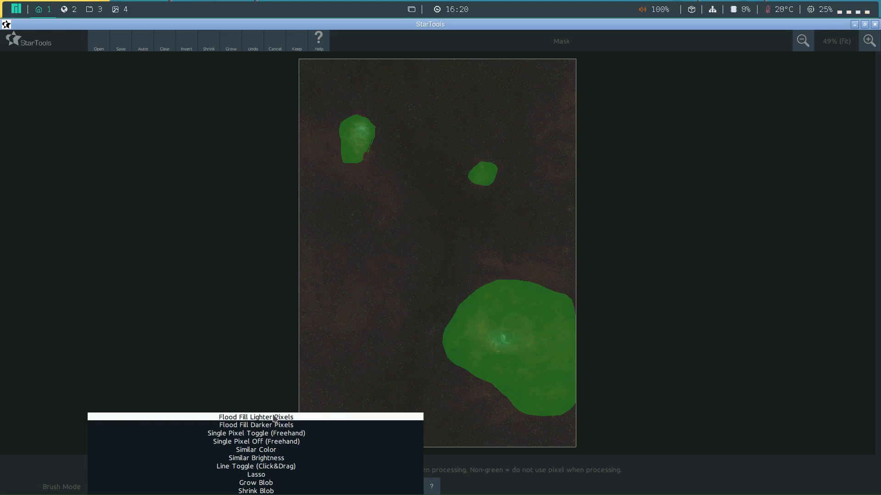
pyautogui.click(274, 418)
pyautogui.click(502, 333)
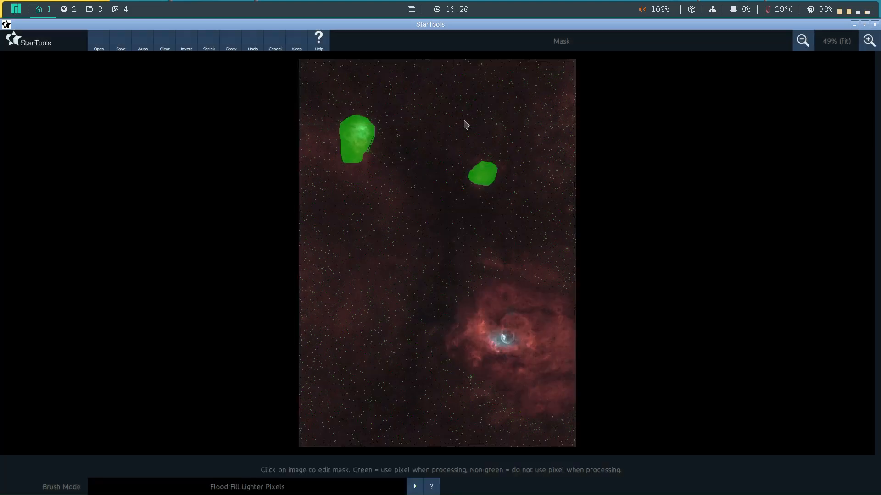
pyautogui.click(482, 173)
pyautogui.click(358, 138)
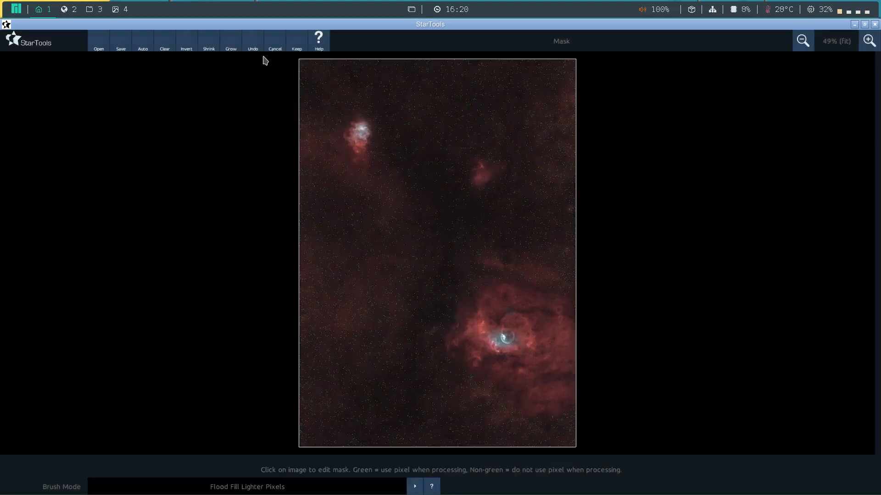
pyautogui.click(297, 41)
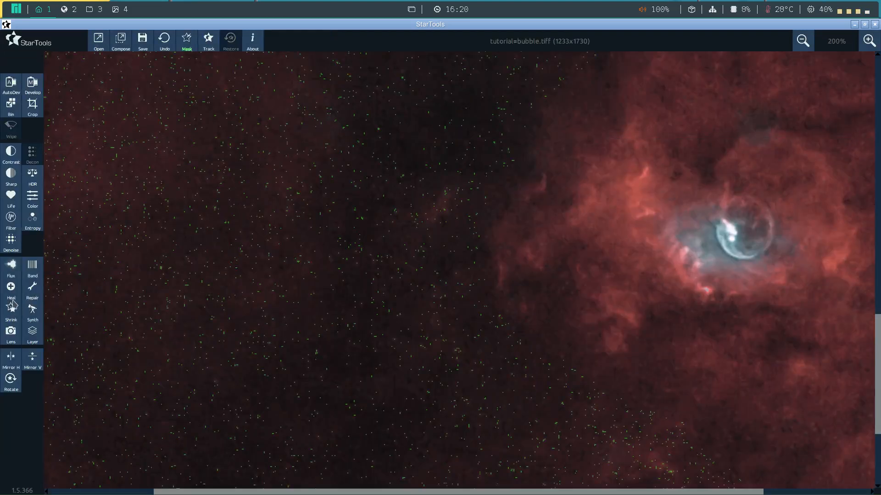
# Heal the masked star remnants with New Darker Than Old set to Yes and Grow Mask at 2 pixels
pyautogui.click(15, 289)
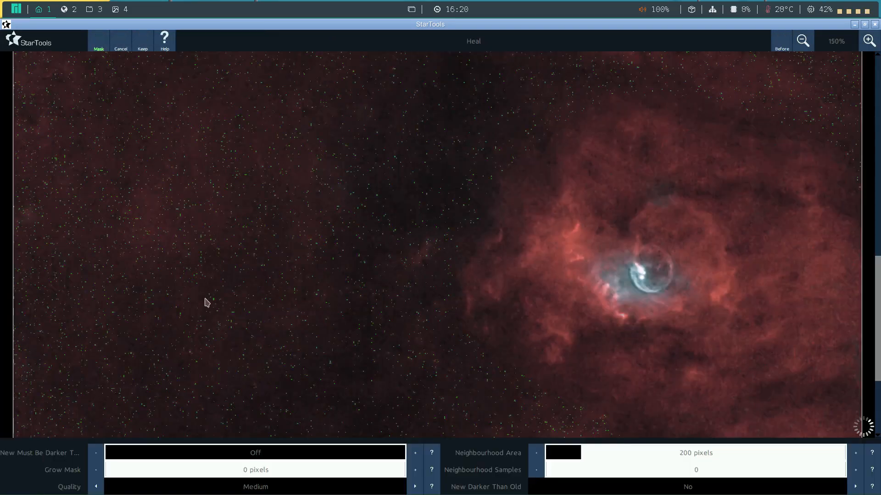
pyautogui.click(854, 487)
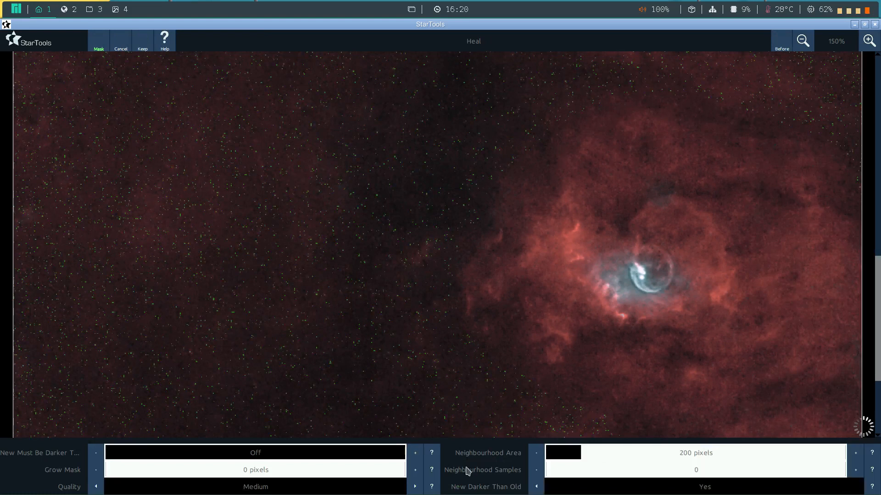
pyautogui.click(414, 470)
pyautogui.click(415, 469)
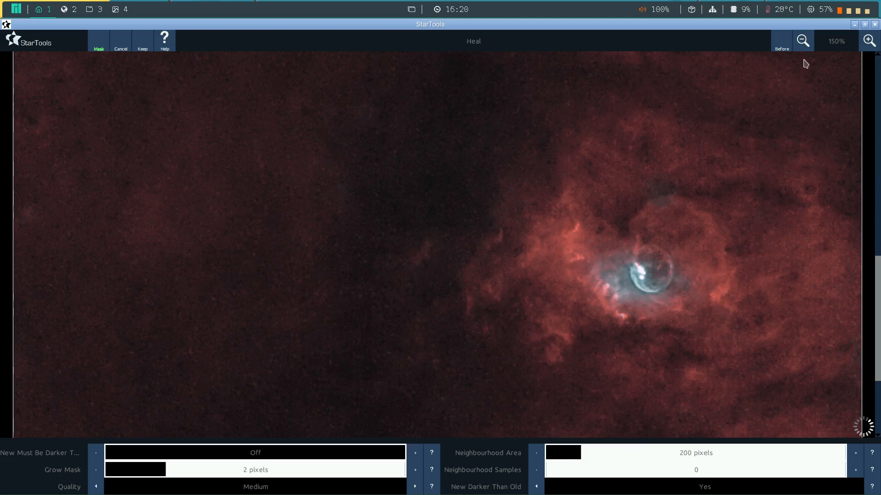
pyautogui.click(804, 41)
pyautogui.click(803, 41)
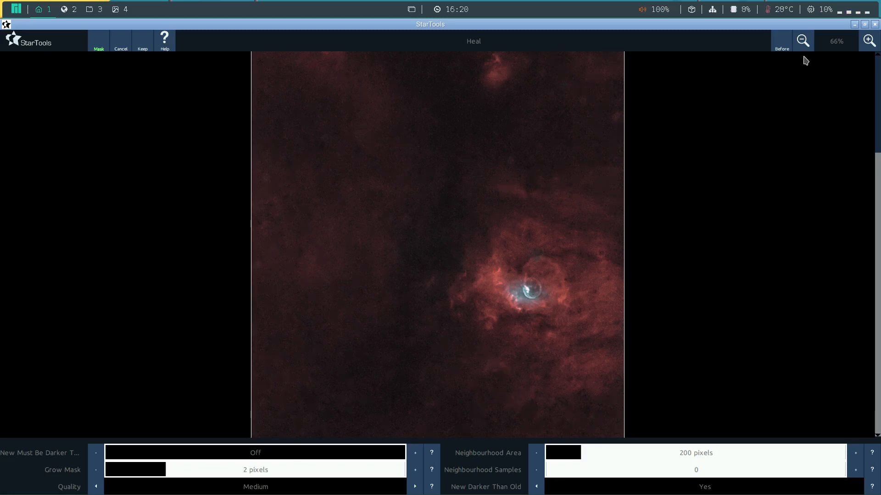
# Compare the image before and after healing at 300% zoom in two background areas, and keep the healed result
pyautogui.click(872, 41)
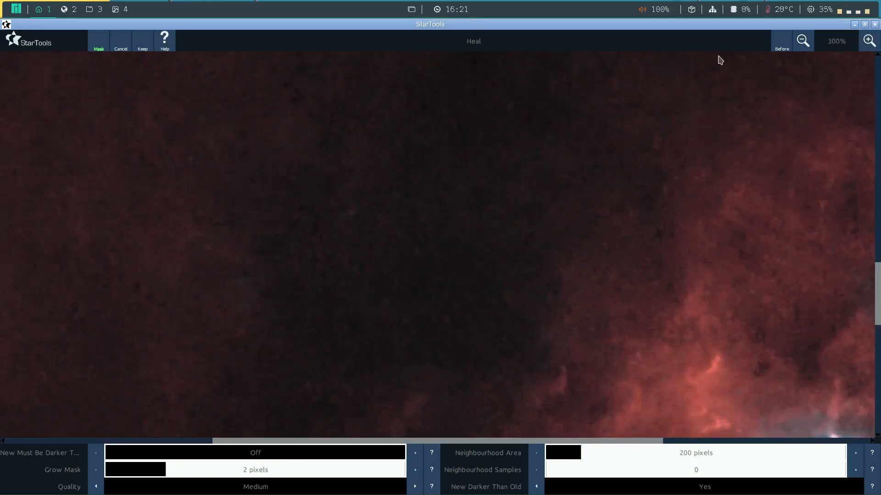
pyautogui.click(787, 41)
pyautogui.click(787, 42)
pyautogui.click(787, 44)
pyautogui.click(786, 45)
pyautogui.click(787, 45)
pyautogui.moveTo(878, 274); pyautogui.dragTo(878, 192)
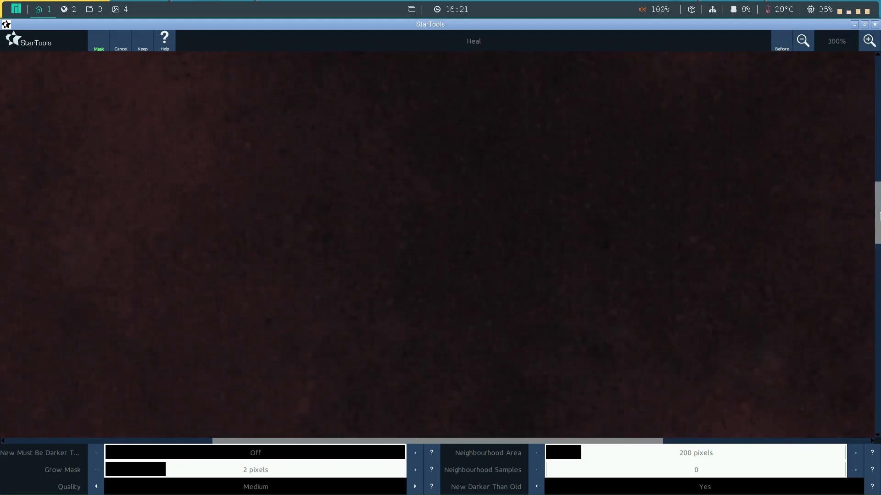
pyautogui.click(784, 46)
pyautogui.click(784, 47)
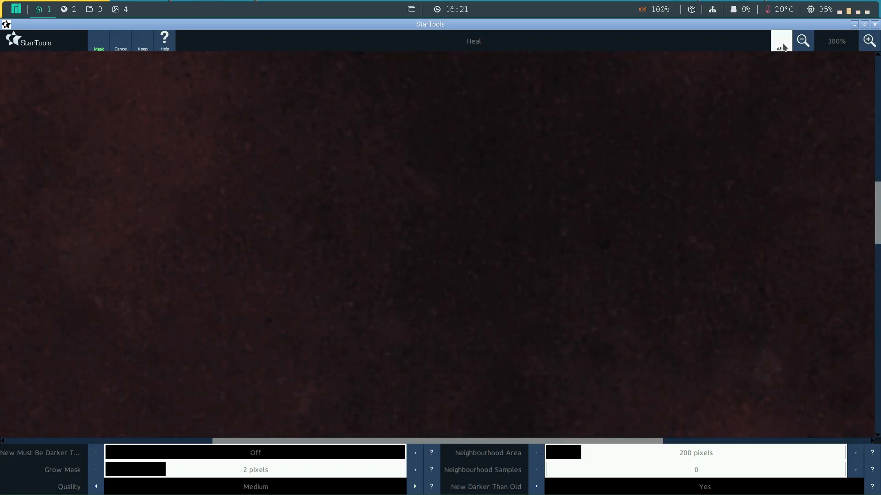
pyautogui.click(784, 47)
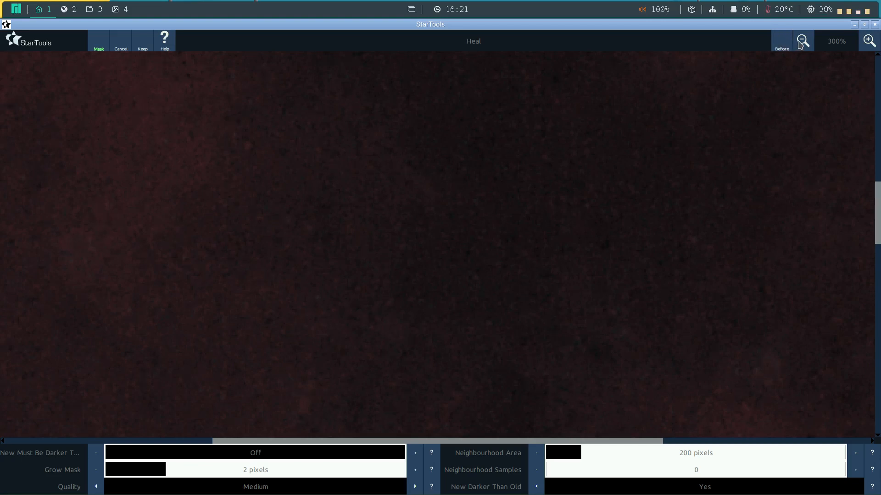
pyautogui.click(801, 44)
pyautogui.click(800, 43)
pyautogui.click(801, 44)
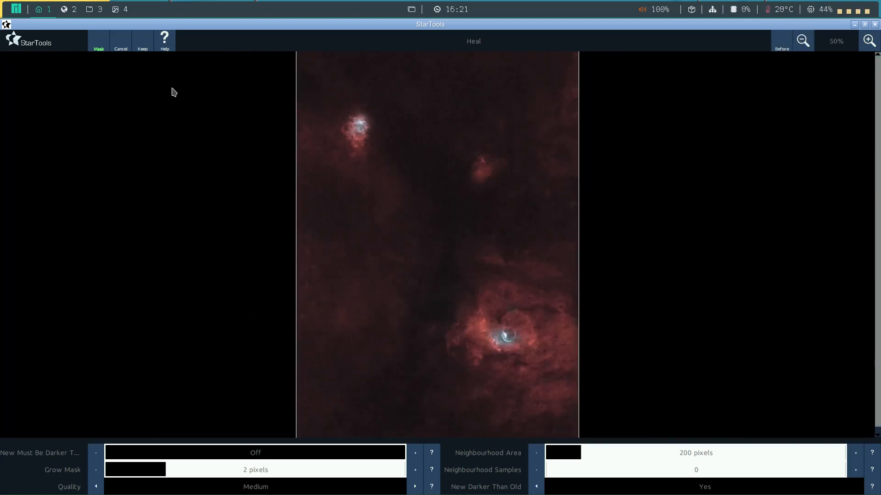
pyautogui.click(145, 46)
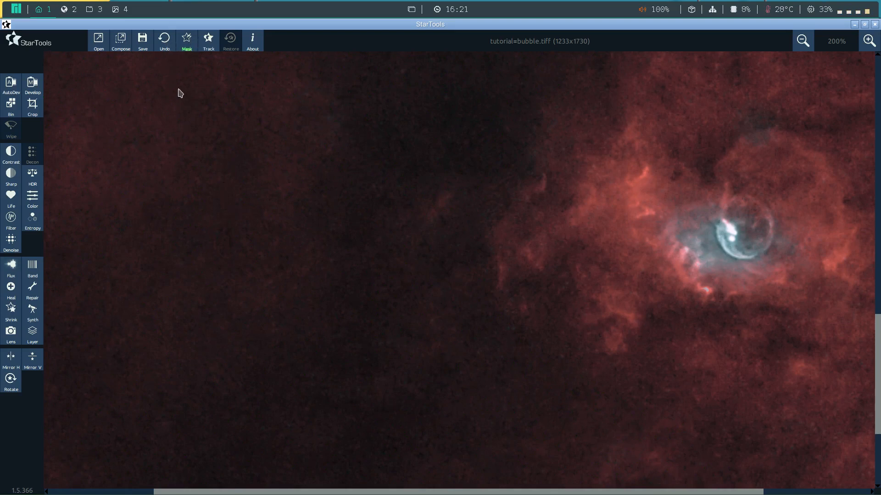
# Clear the mask and generate an automatic one from the stars preset with Highlights>Threshold selection and Threshold 21.29
pyautogui.click(803, 42)
pyautogui.click(803, 42)
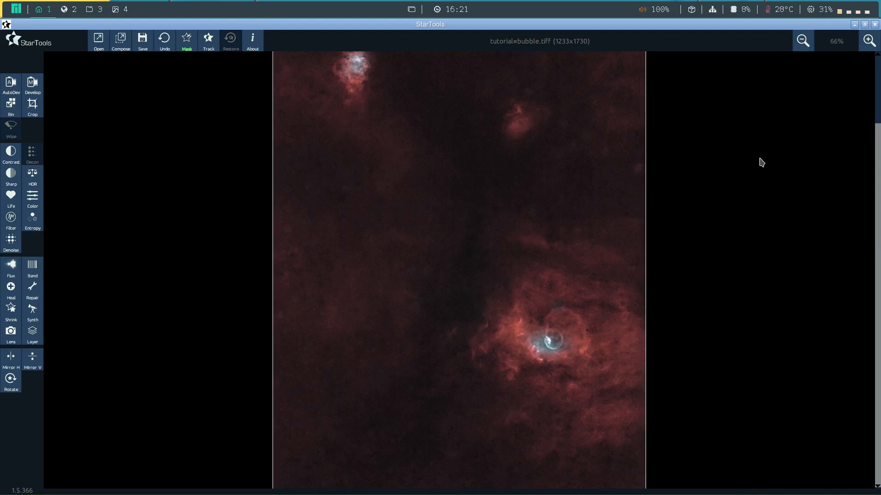
pyautogui.click(803, 42)
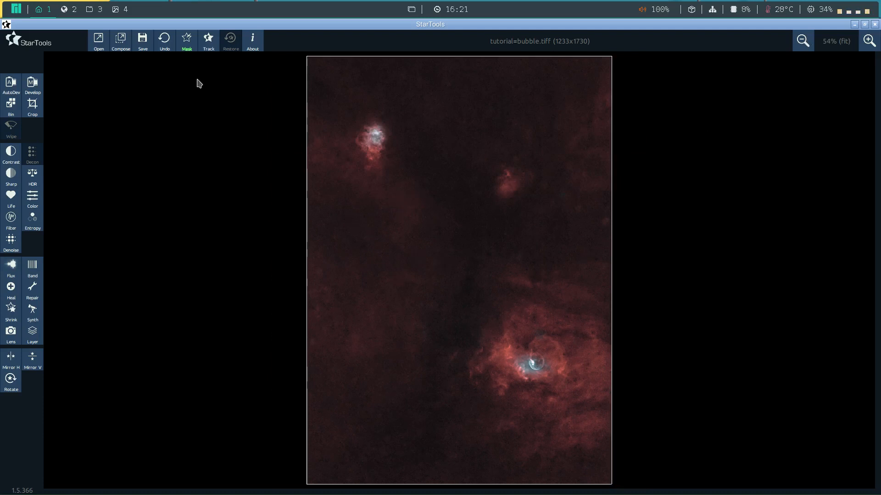
pyautogui.click(186, 44)
pyautogui.click(169, 47)
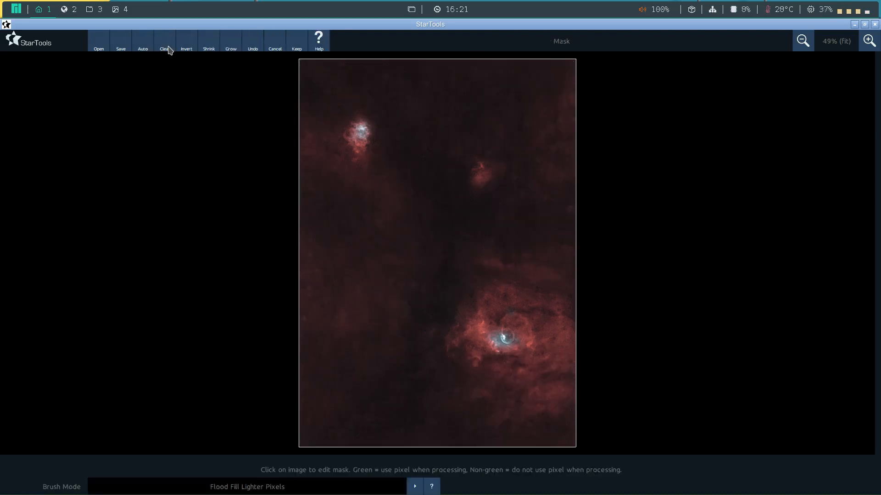
pyautogui.click(143, 44)
pyautogui.click(121, 51)
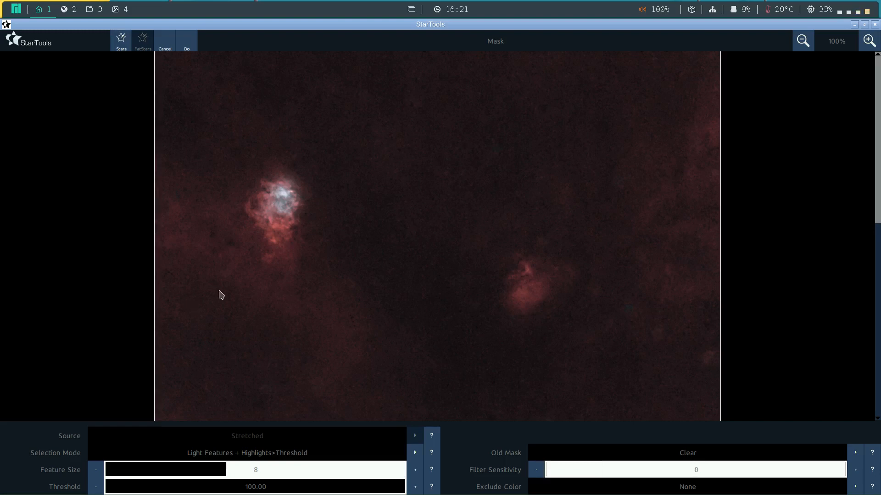
pyautogui.click(414, 453)
pyautogui.click(414, 453)
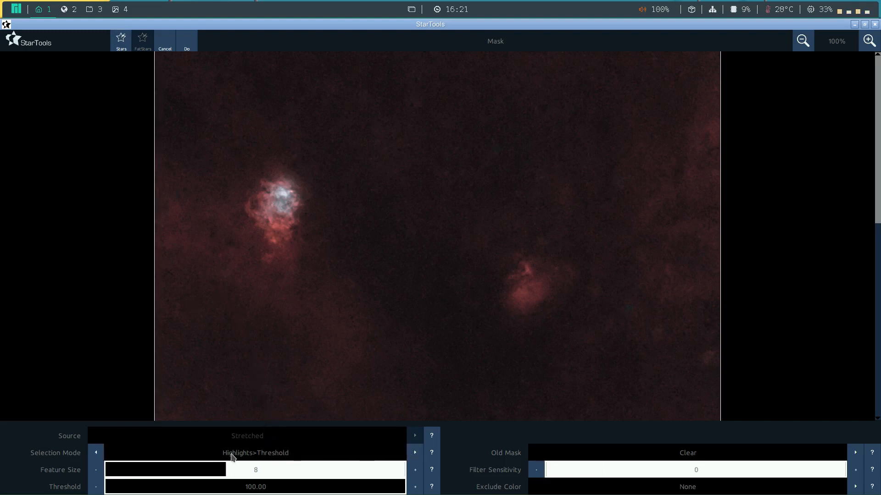
pyautogui.click(169, 490)
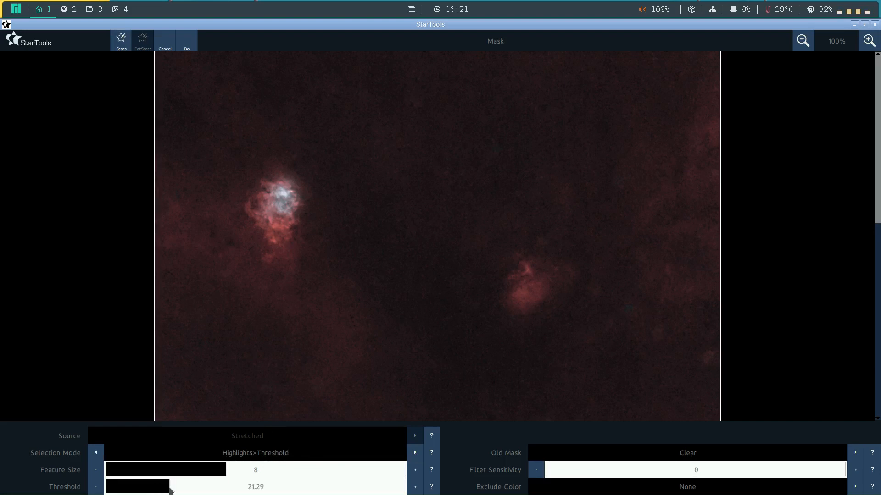
pyautogui.click(186, 44)
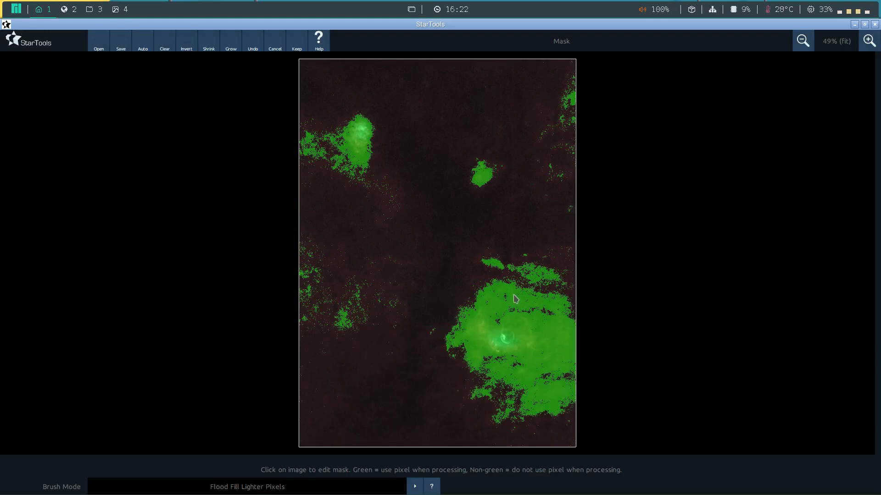
# Regenerate the highlights mask at Threshold 27.87 and again at 33.08, and keep it inverted so the bright nebulae are excluded
pyautogui.click(145, 46)
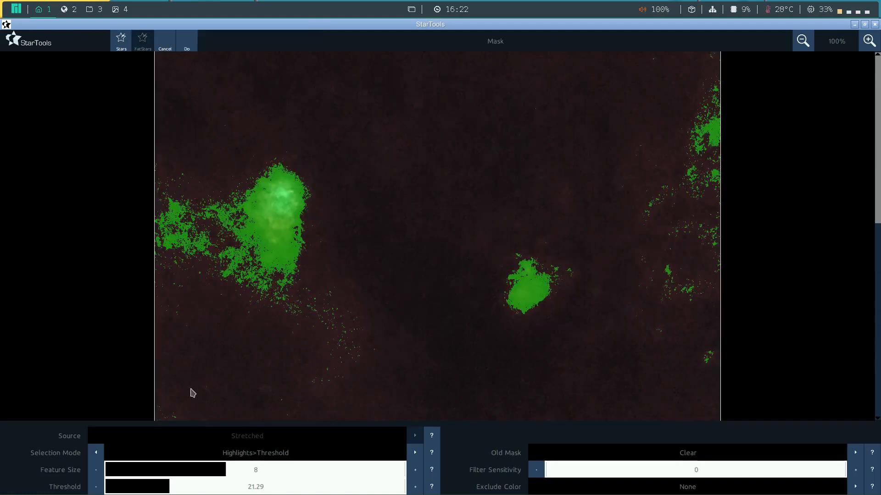
pyautogui.click(193, 41)
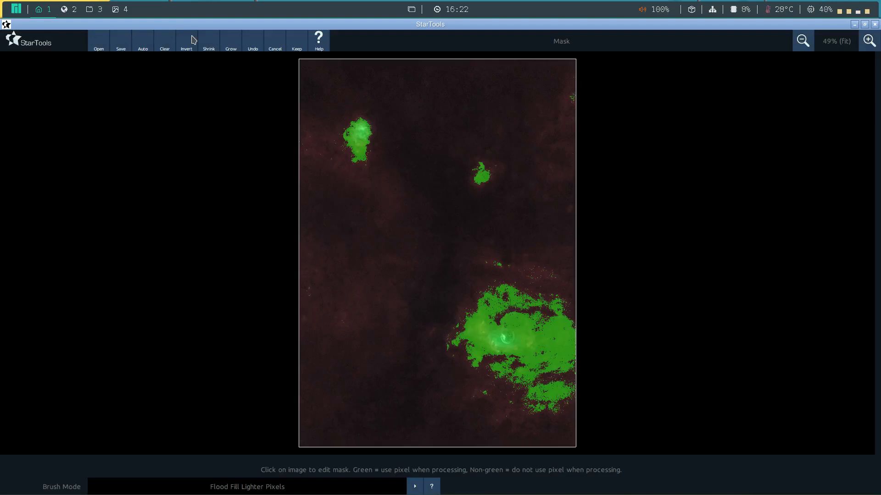
pyautogui.click(146, 47)
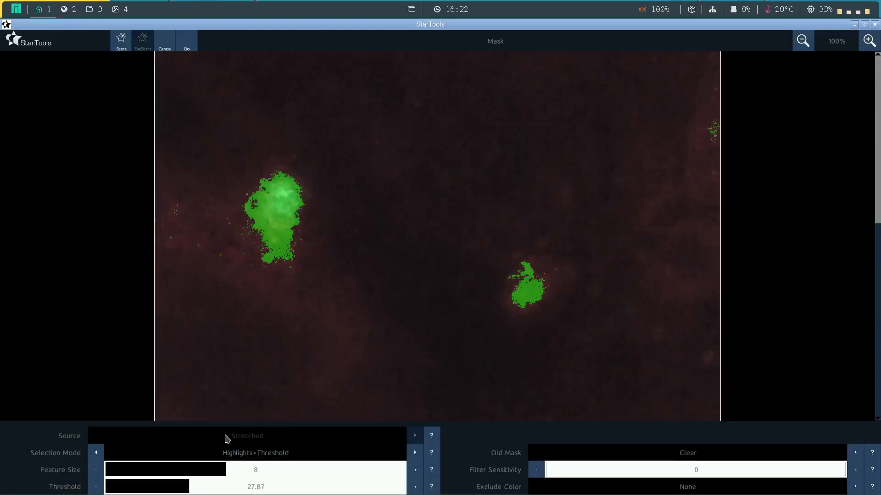
pyautogui.click(204, 489)
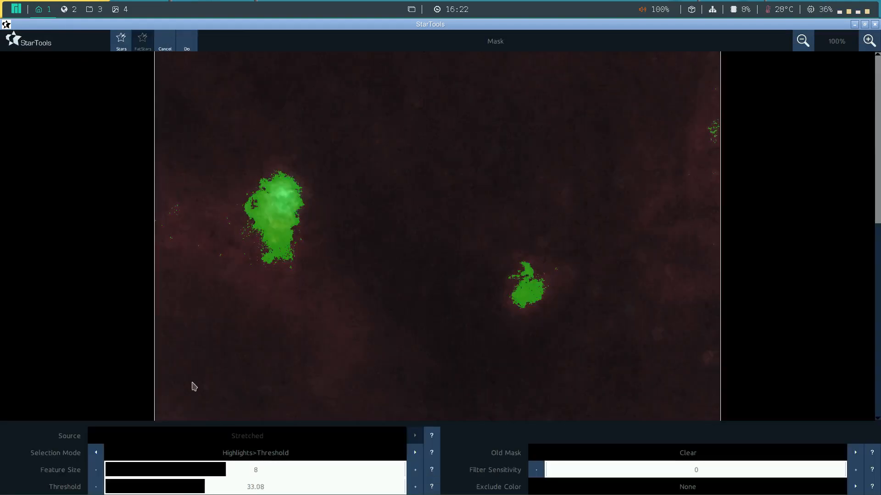
pyautogui.click(189, 45)
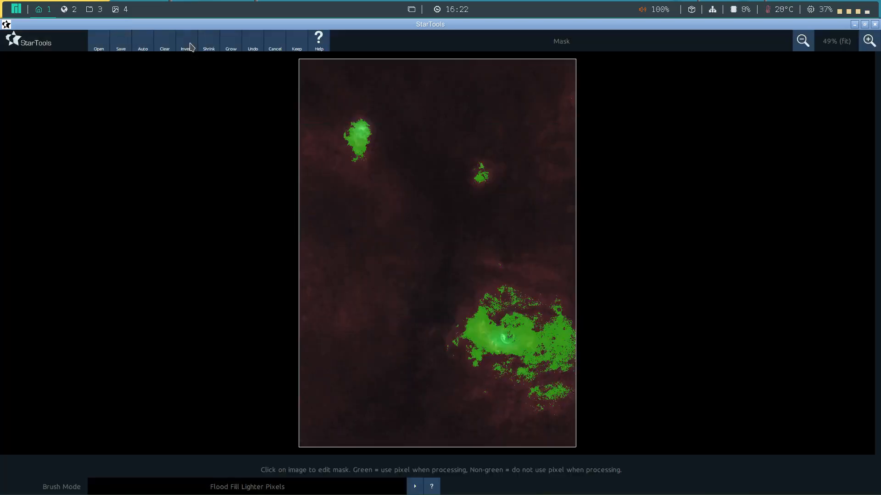
pyautogui.click(187, 47)
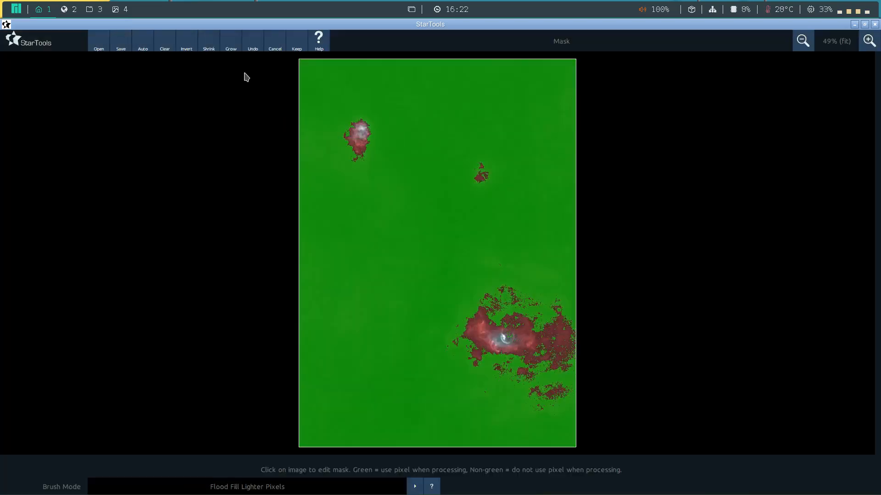
pyautogui.click(296, 41)
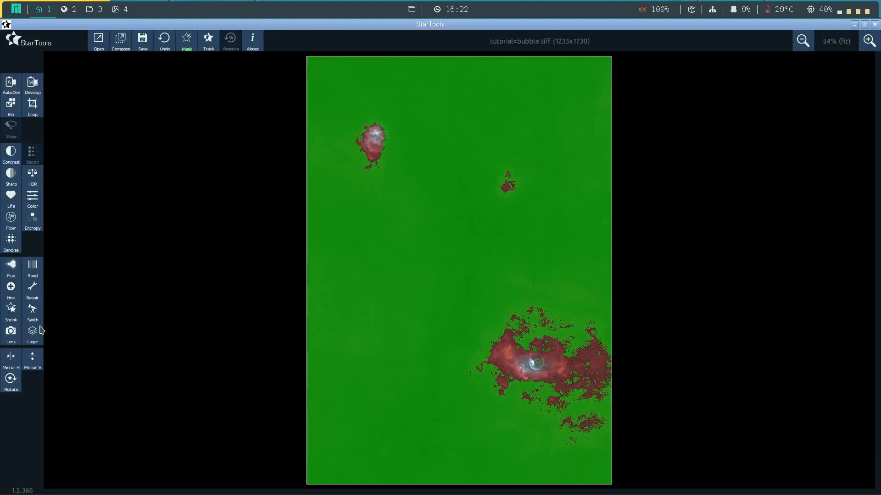
# Blur the masked background in the Layer module with Gaussian (Fg), Filter Kernel Radius 2.7 pixels and Mask Fuzz 2.7 pixels, and keep the result
pyautogui.click(34, 336)
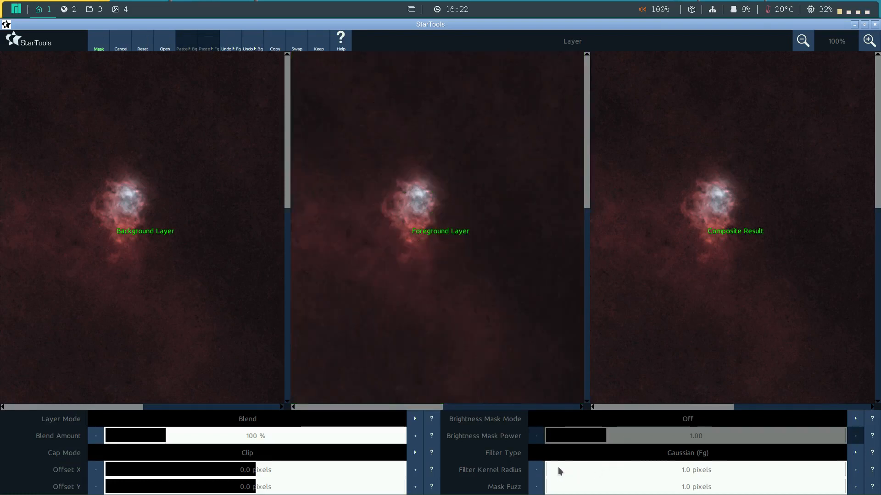
pyautogui.click(555, 468)
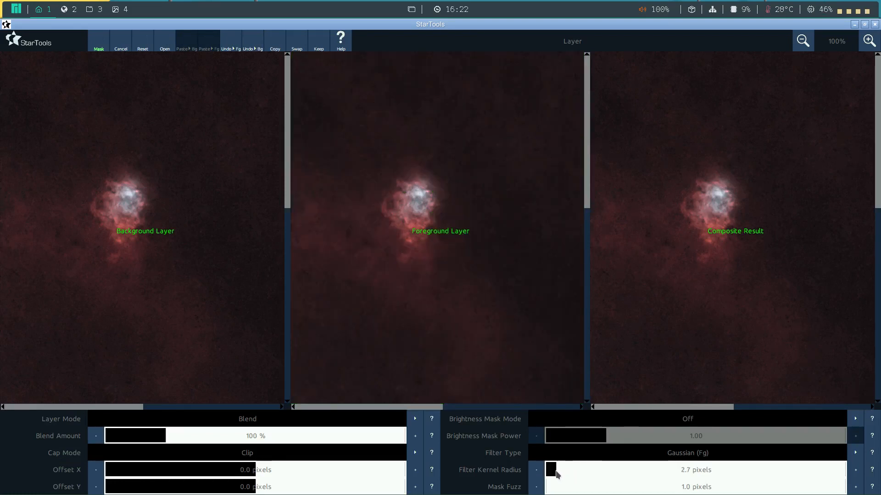
pyautogui.click(551, 489)
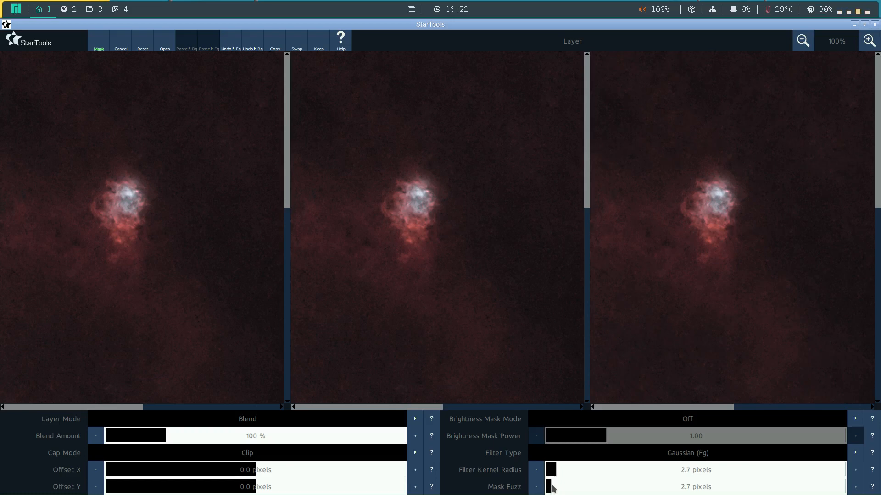
pyautogui.moveTo(877, 188); pyautogui.dragTo(878, 270)
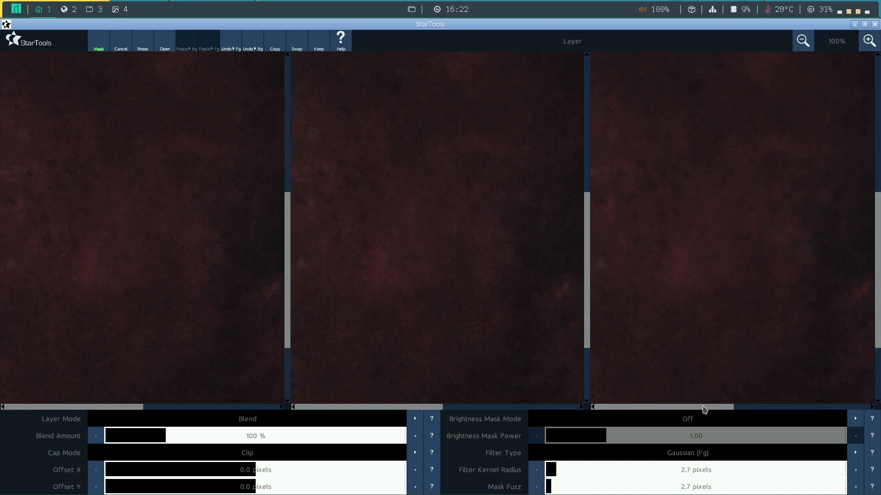
pyautogui.moveTo(705, 409); pyautogui.dragTo(813, 420)
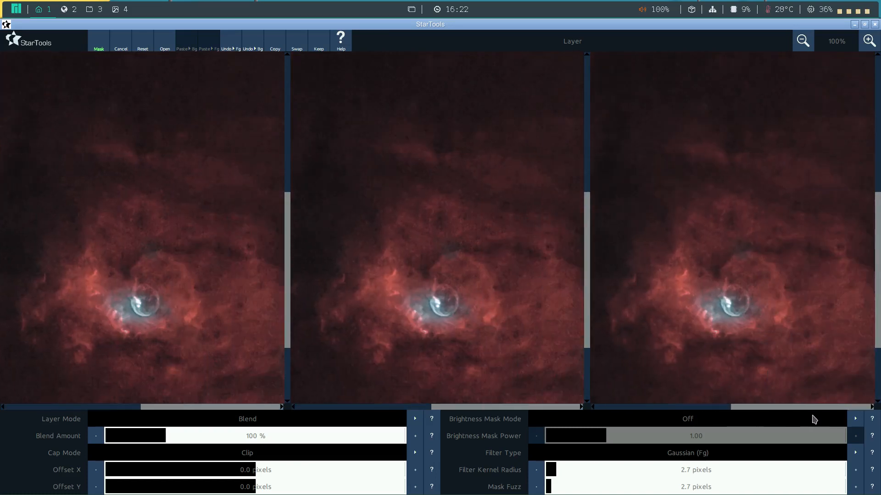
pyautogui.click(869, 42)
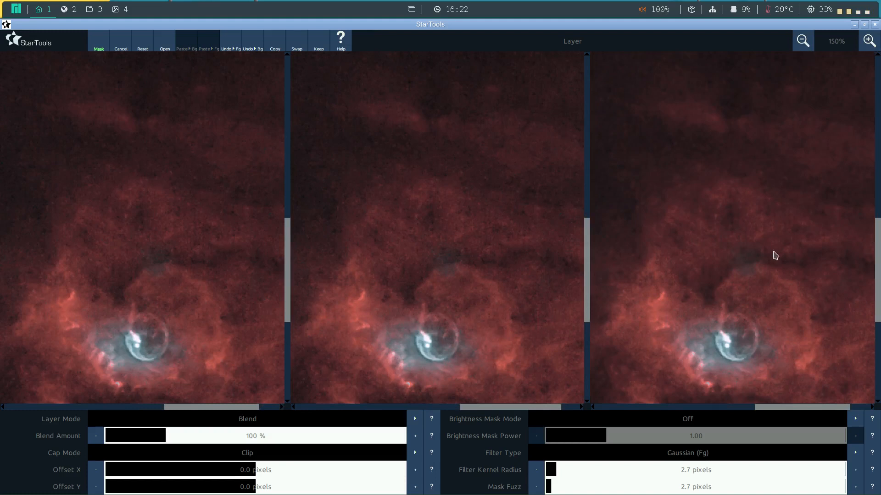
pyautogui.click(323, 42)
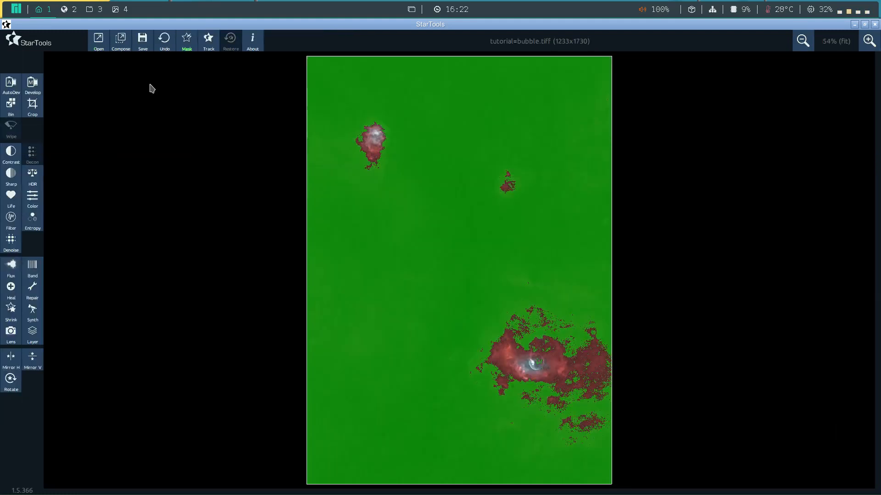
# Reset the mask to cover the whole image, keep it, and view the blended result at 100% zoom
pyautogui.click(185, 41)
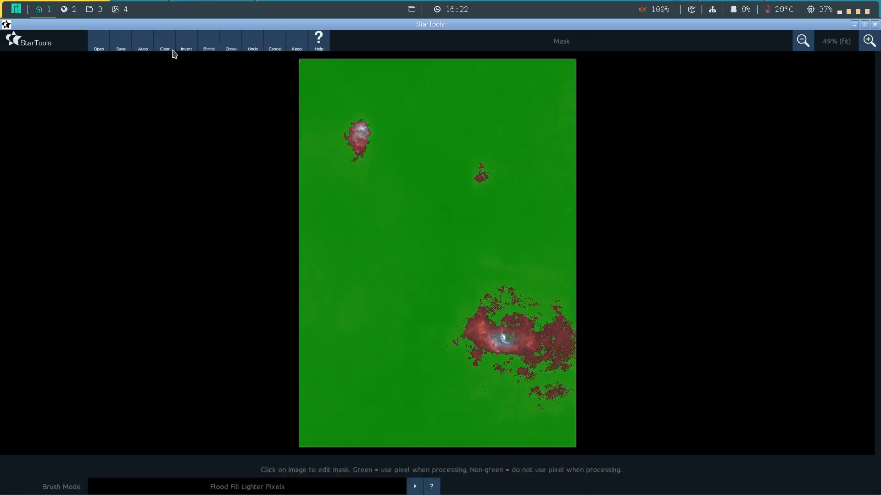
pyautogui.click(169, 47)
pyautogui.click(187, 41)
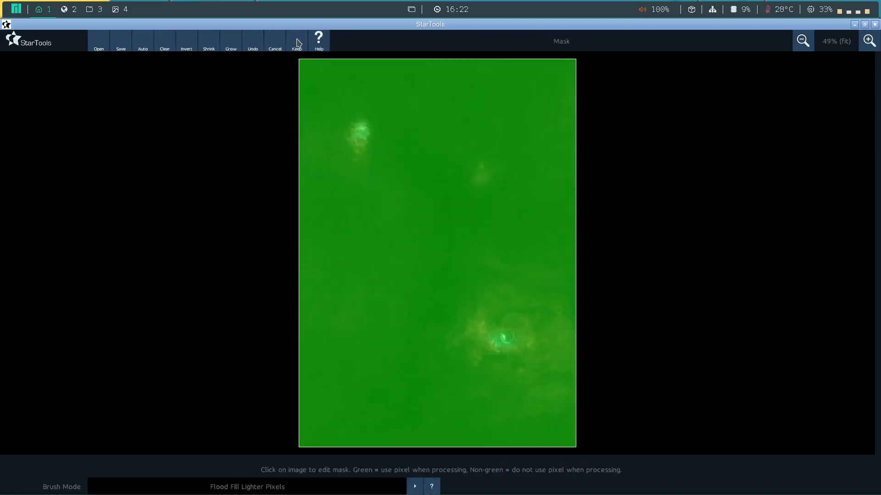
pyautogui.click(297, 42)
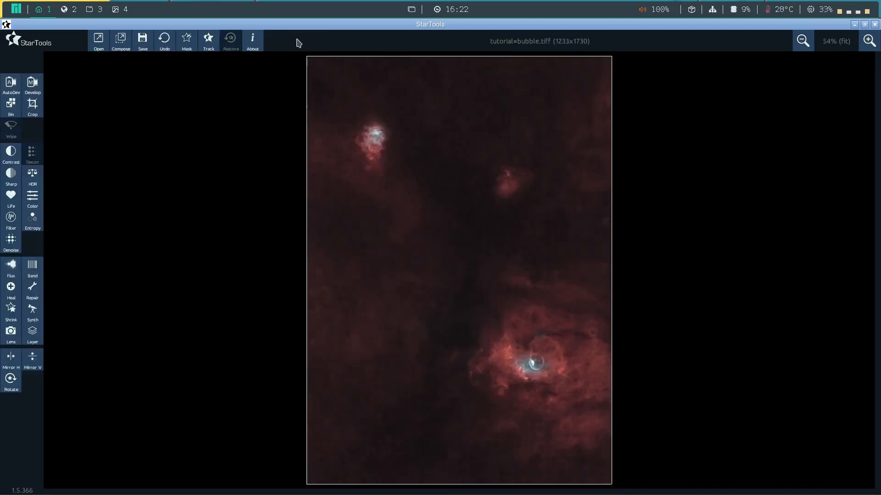
pyautogui.click(869, 41)
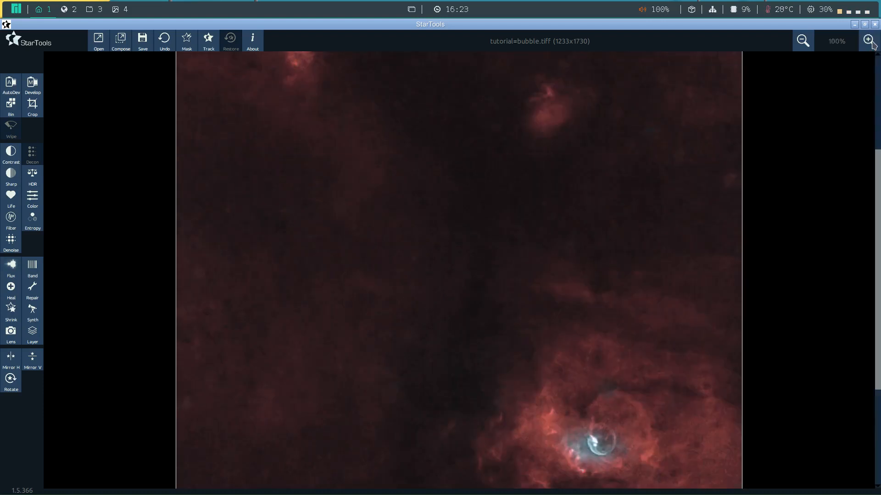
# Clear the mask, lasso the small bluish patch just above the Bubble Nebula, and keep that selection as the mask
pyautogui.click(869, 40)
pyautogui.click(868, 41)
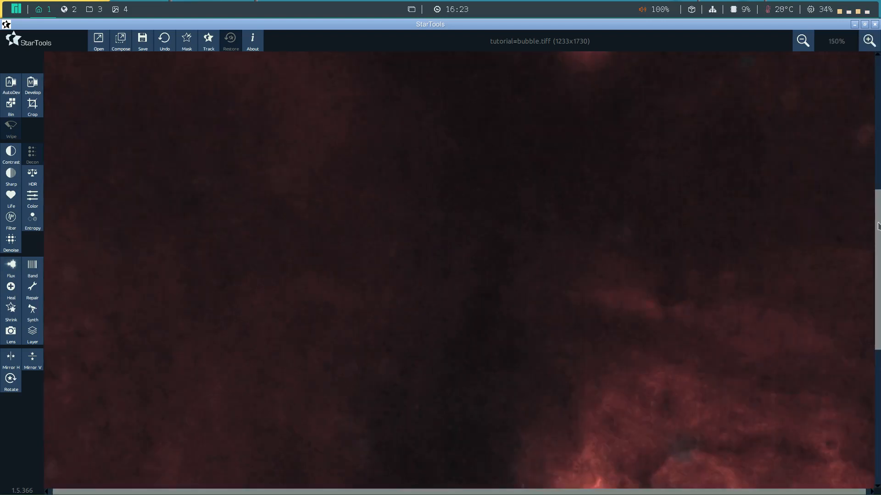
pyautogui.moveTo(879, 233); pyautogui.dragTo(879, 301)
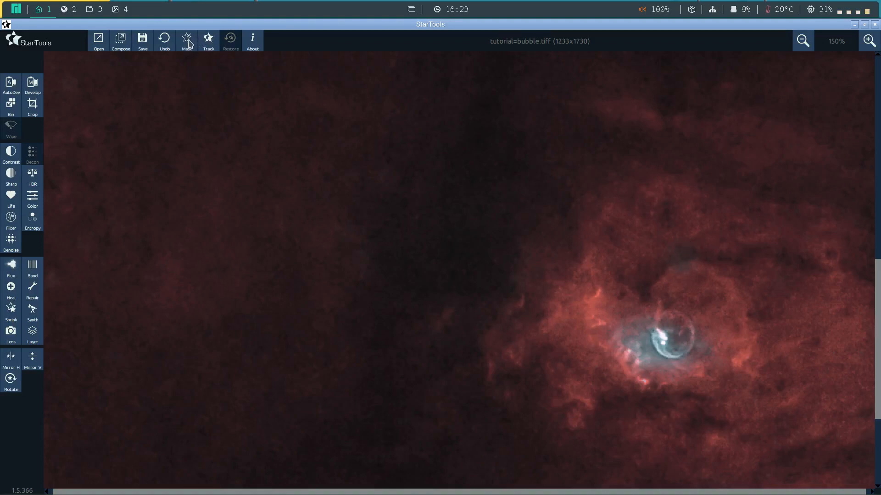
pyautogui.click(186, 41)
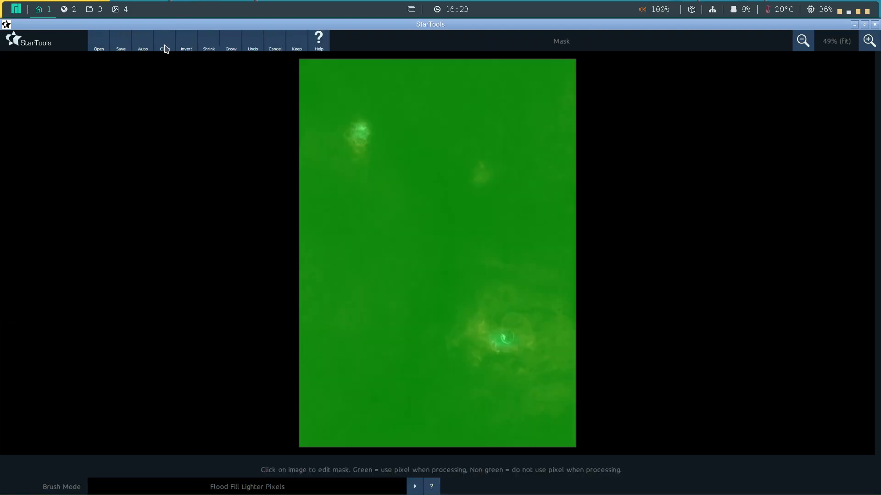
pyautogui.click(165, 41)
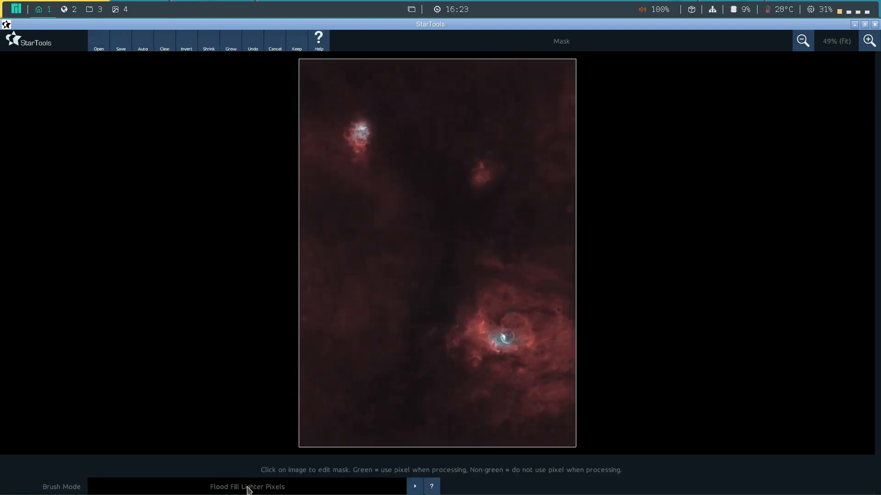
pyautogui.click(253, 488)
pyautogui.click(264, 477)
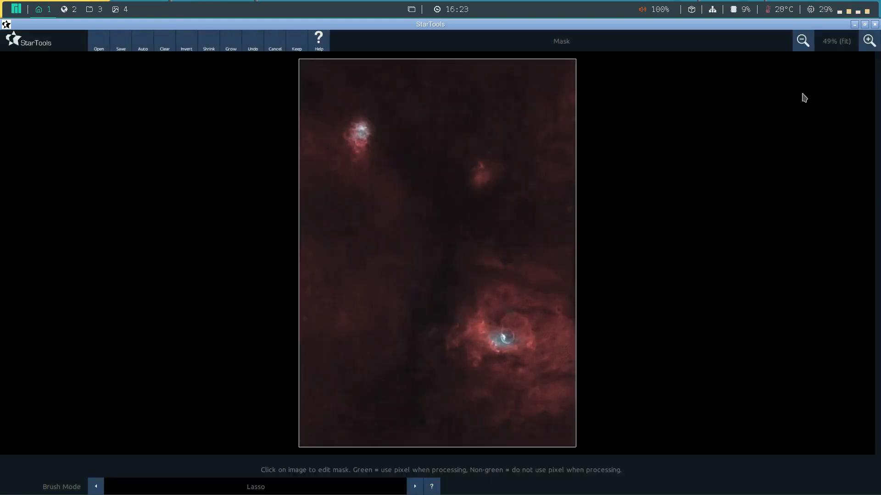
pyautogui.click(868, 44)
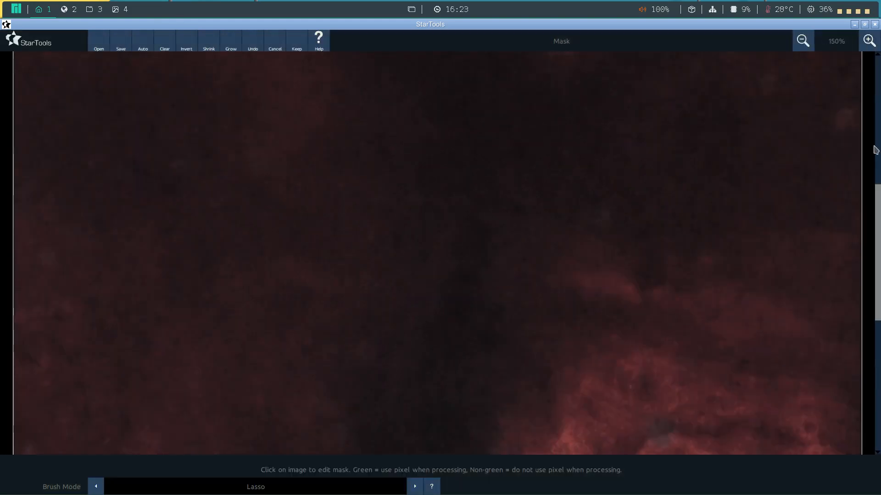
pyautogui.moveTo(877, 299); pyautogui.dragTo(871, 328)
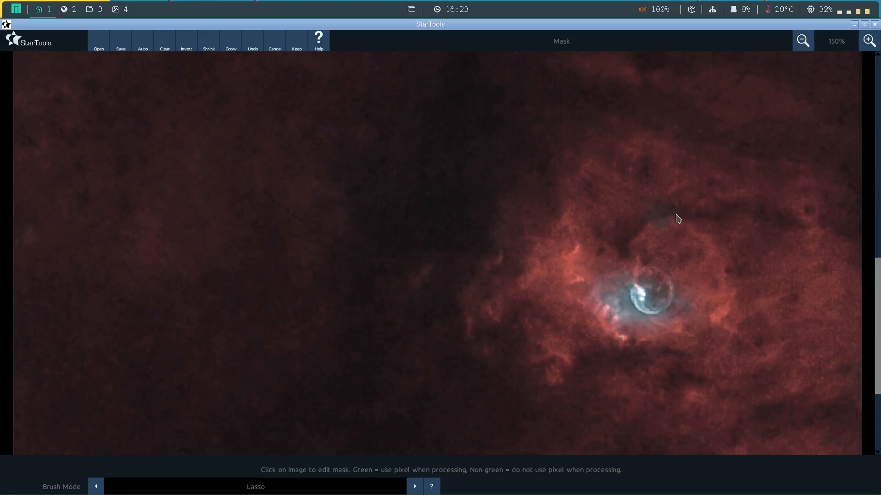
pyautogui.moveTo(670, 200)
pyautogui.mouseDown()
pyautogui.moveTo(651, 202)
pyautogui.moveTo(646, 225)
pyautogui.moveTo(674, 221)
pyautogui.mouseUp()
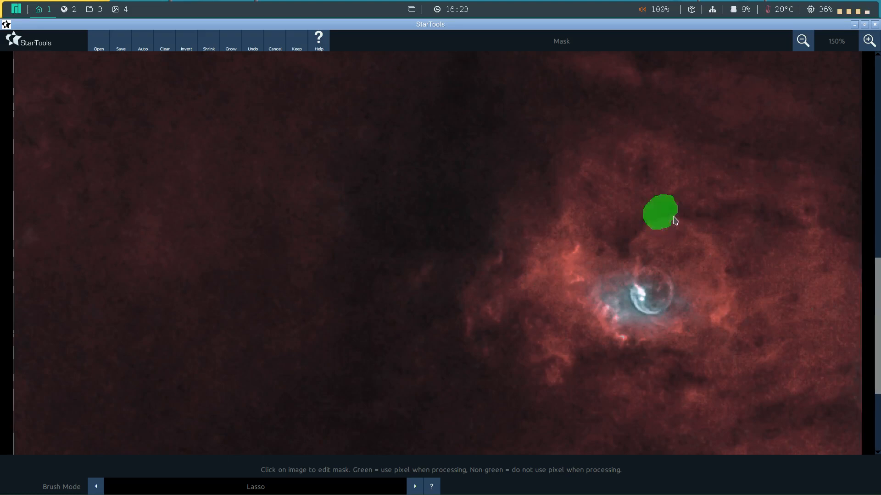
pyautogui.click(299, 45)
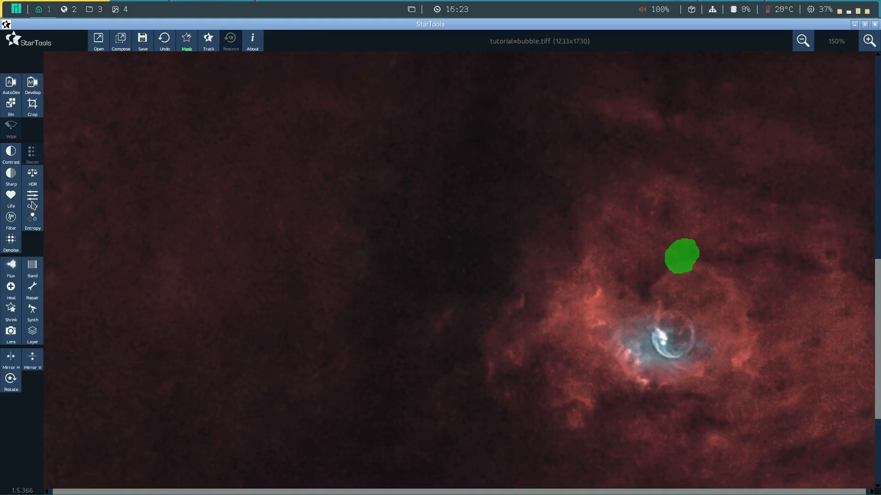
# Open the Color module with the partial mask kept, set Blue Bias Reduce to 1.12 and Green Bias Reduce to 1.05, and compare with the original
pyautogui.click(35, 204)
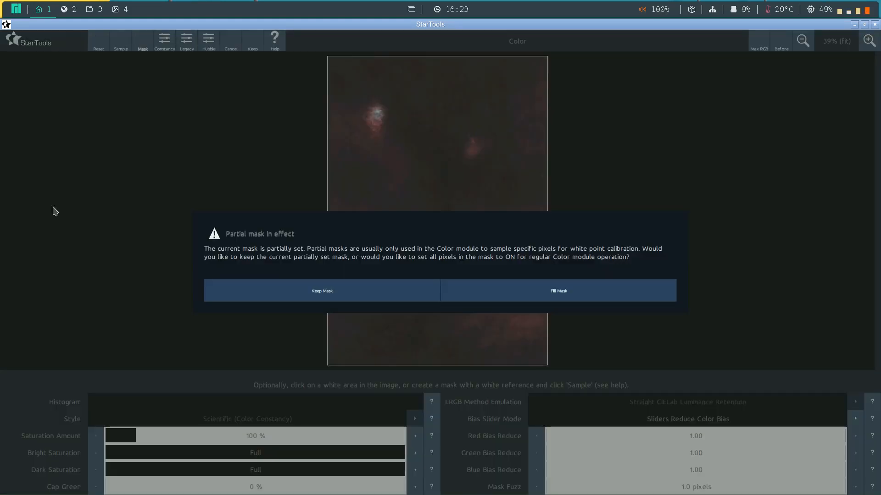
pyautogui.click(340, 297)
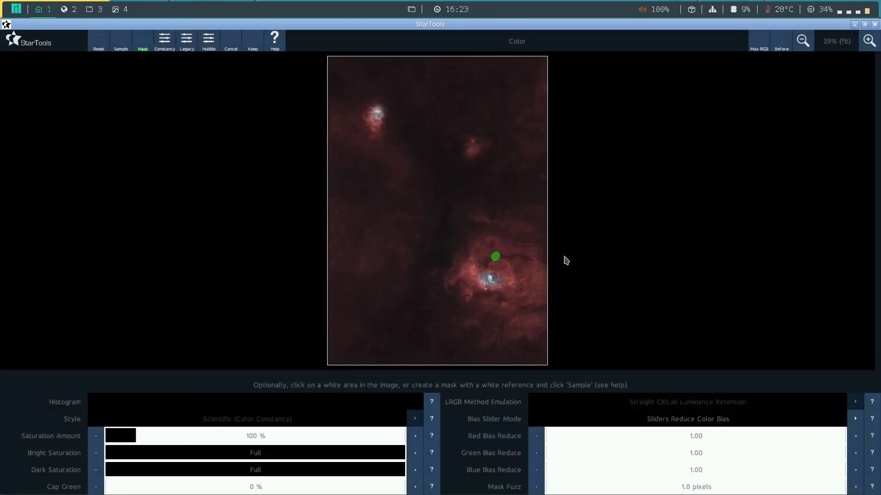
pyautogui.click(869, 41)
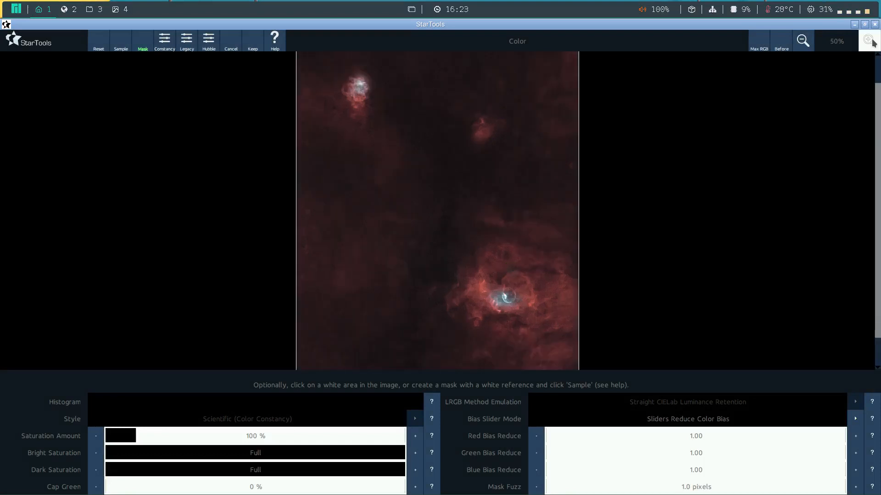
pyautogui.click(868, 41)
pyautogui.moveTo(876, 175); pyautogui.dragTo(879, 275)
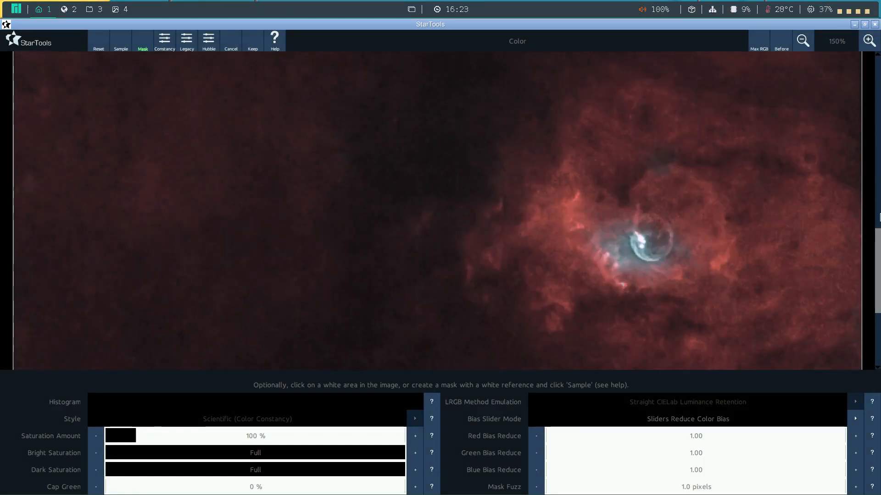
pyautogui.click(548, 468)
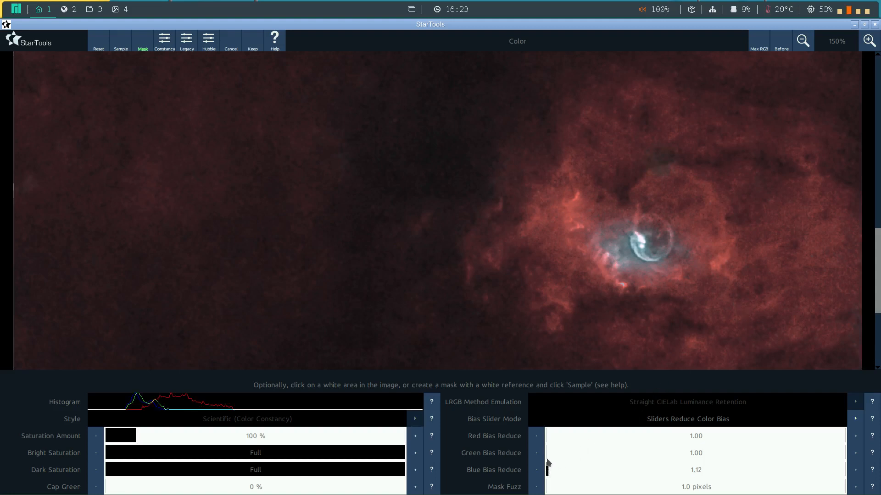
pyautogui.click(547, 458)
pyautogui.click(784, 47)
pyautogui.click(783, 47)
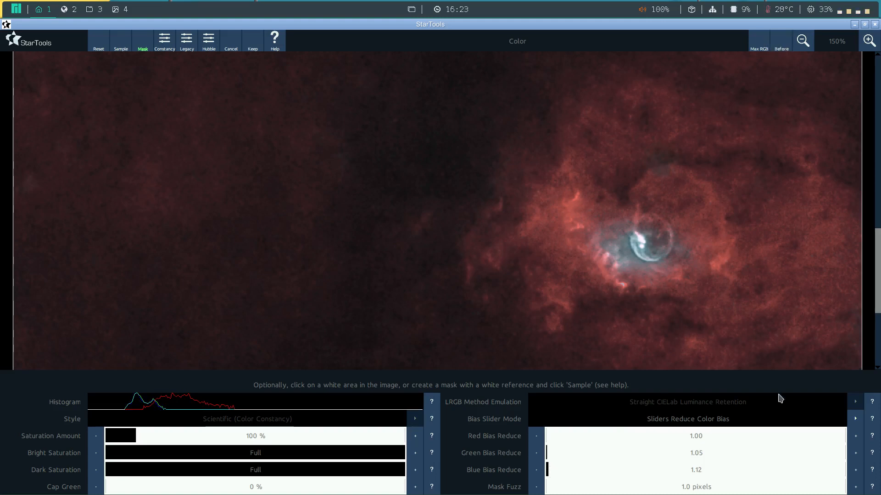
# Raise Blue Bias Reduce to 1.18 and Green Bias Reduce to 1.09, and compare the patch with the original
pyautogui.click(854, 469)
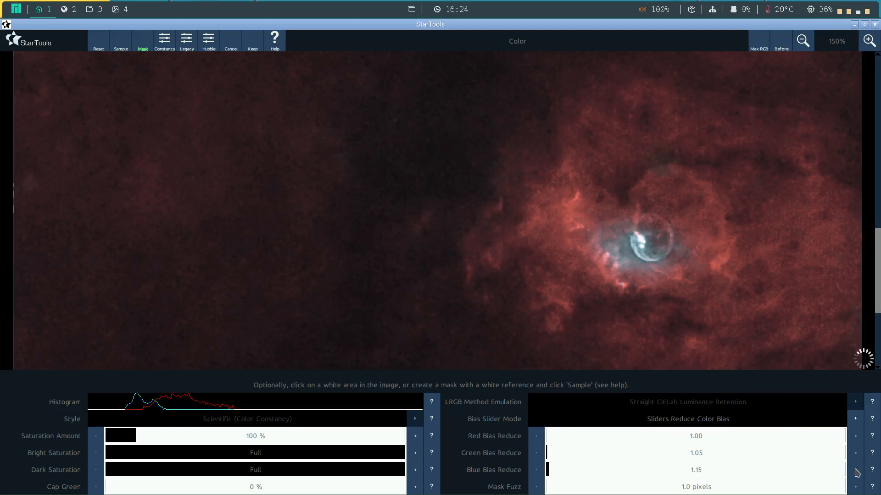
pyautogui.click(854, 469)
pyautogui.click(854, 453)
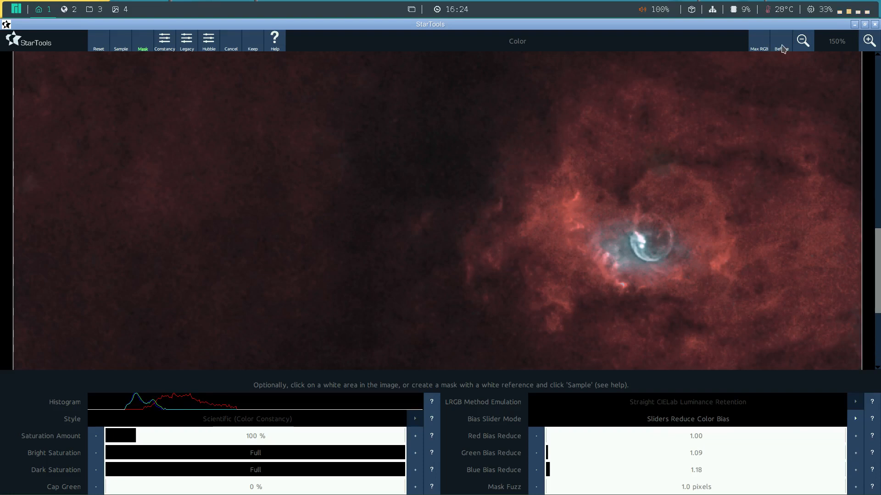
pyautogui.click(781, 46)
pyautogui.click(781, 45)
# Set Blue Bias Reduce to 1.24, Green Bias Reduce to 1.13 and Mask Fuzz to 1.5 pixels, and compare with the original
pyautogui.click(855, 469)
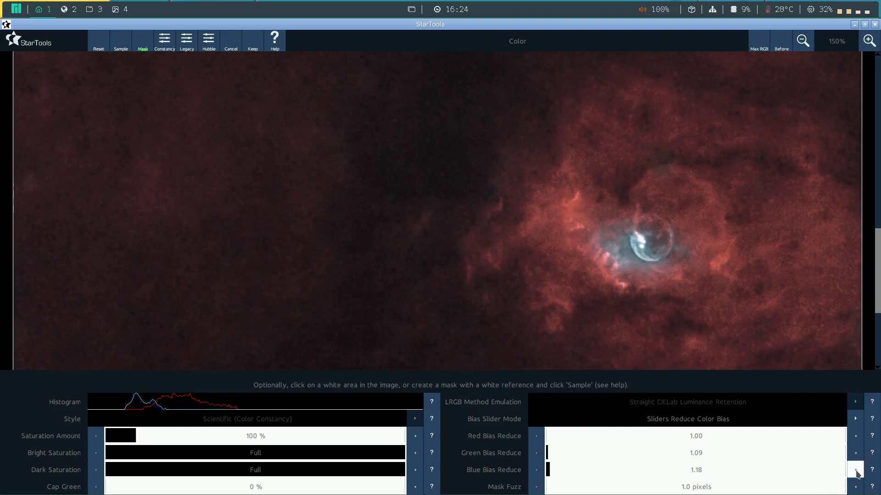
pyautogui.click(855, 469)
pyautogui.click(855, 454)
pyautogui.click(855, 454)
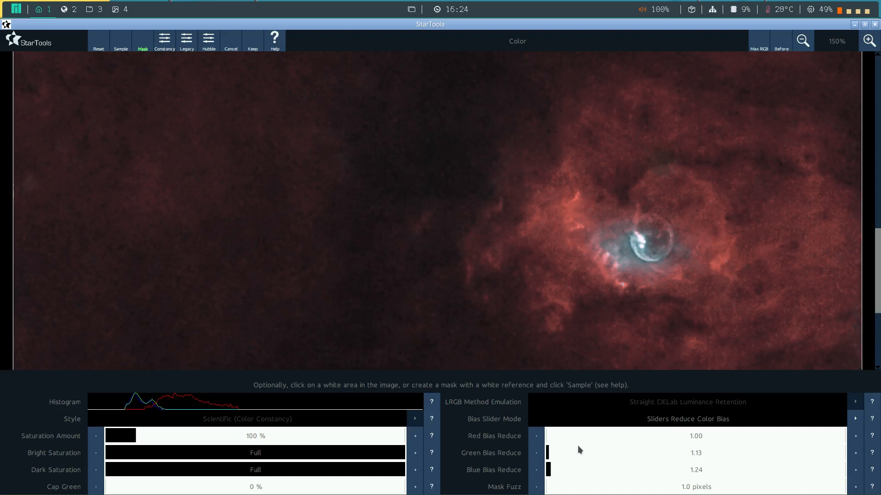
pyautogui.click(548, 485)
pyautogui.click(781, 46)
pyautogui.click(785, 48)
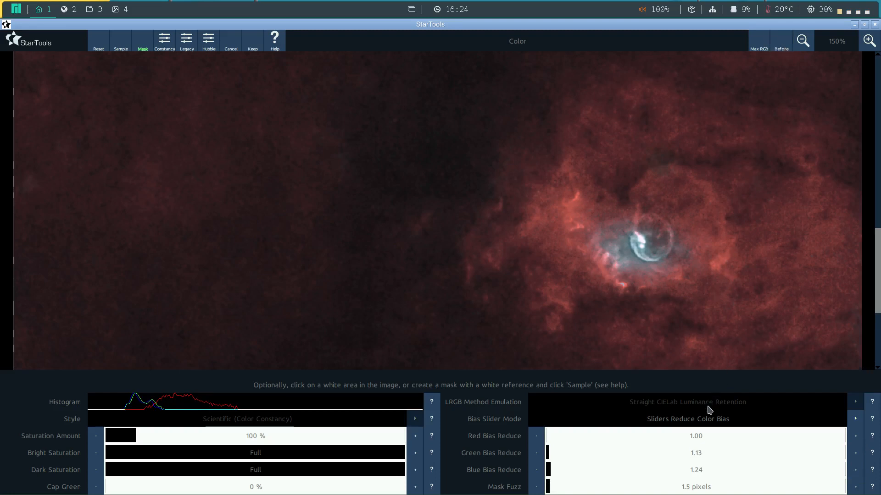
# Switch the bias mode to Sliders Increase Color Bias, raise Red Bias Increase to 1.44, and keep the color correction
pyautogui.click(705, 421)
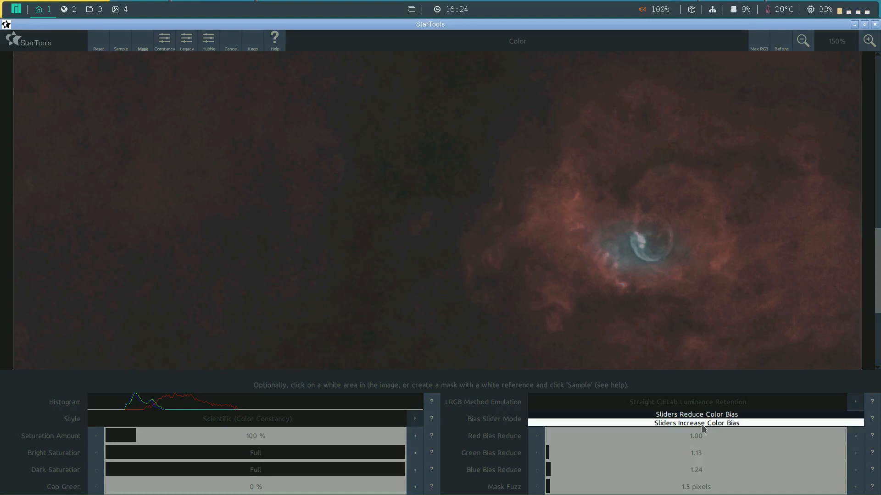
pyautogui.click(705, 423)
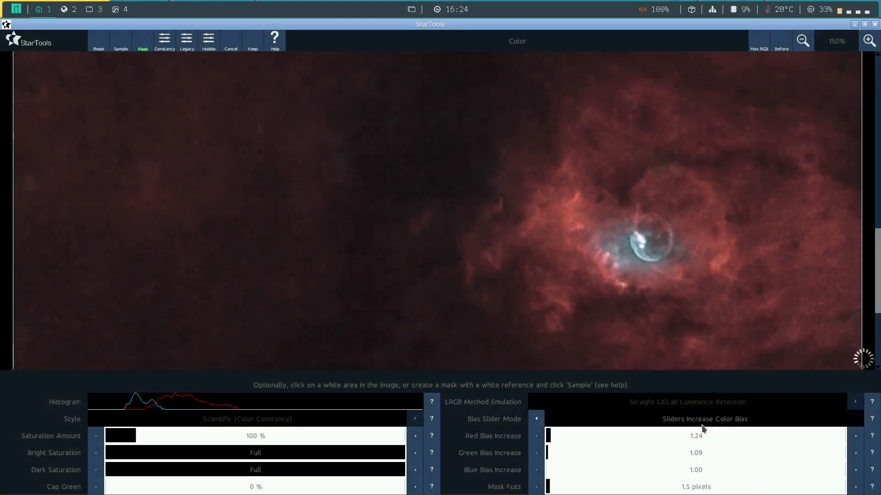
pyautogui.click(855, 436)
pyautogui.click(856, 436)
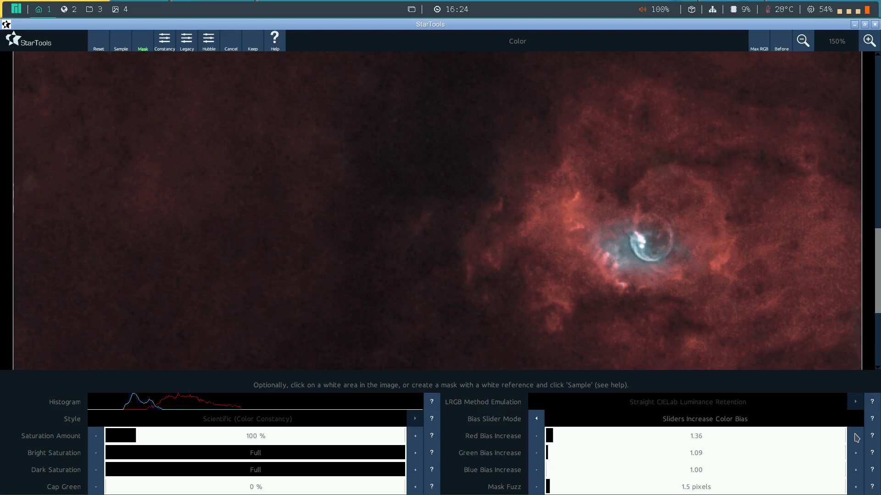
pyautogui.click(855, 436)
pyautogui.click(855, 437)
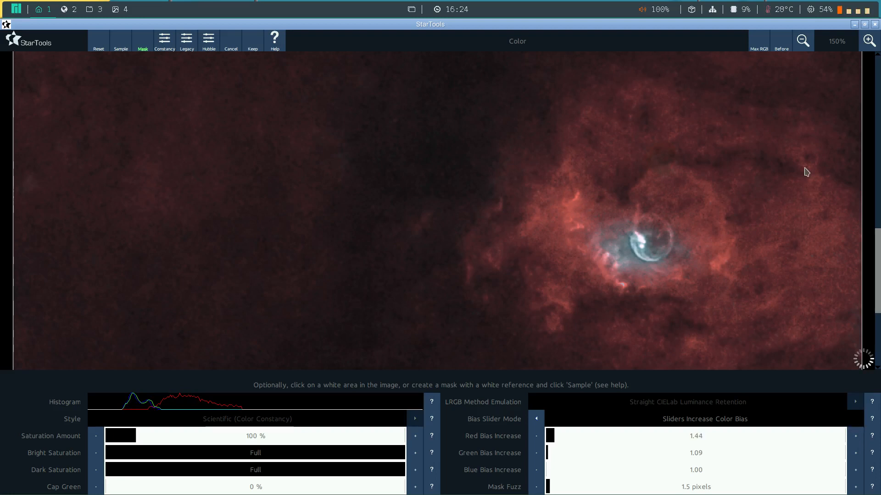
pyautogui.click(255, 44)
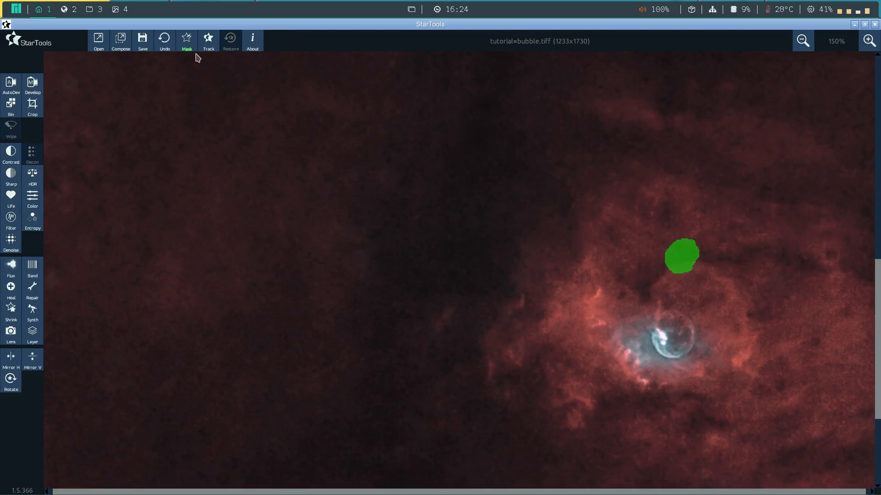
# Clear and invert the mask so it covers the whole image, and keep it
pyautogui.click(188, 46)
pyautogui.click(166, 44)
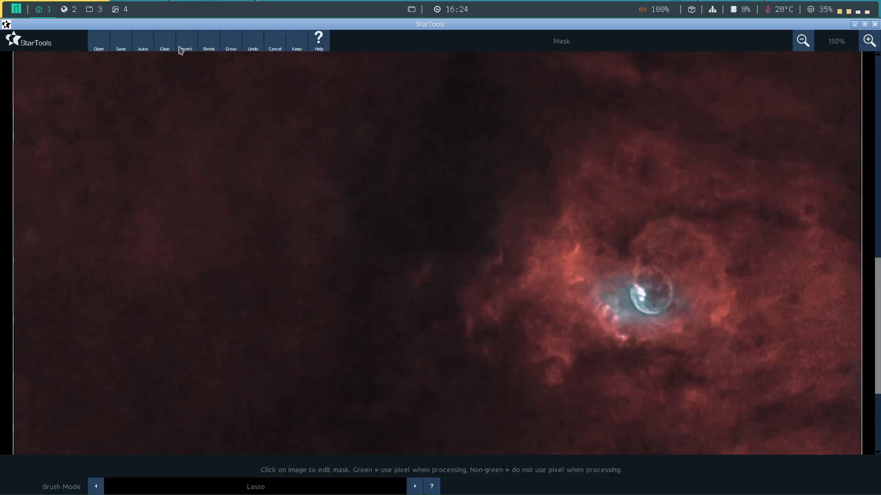
pyautogui.click(185, 45)
pyautogui.click(298, 45)
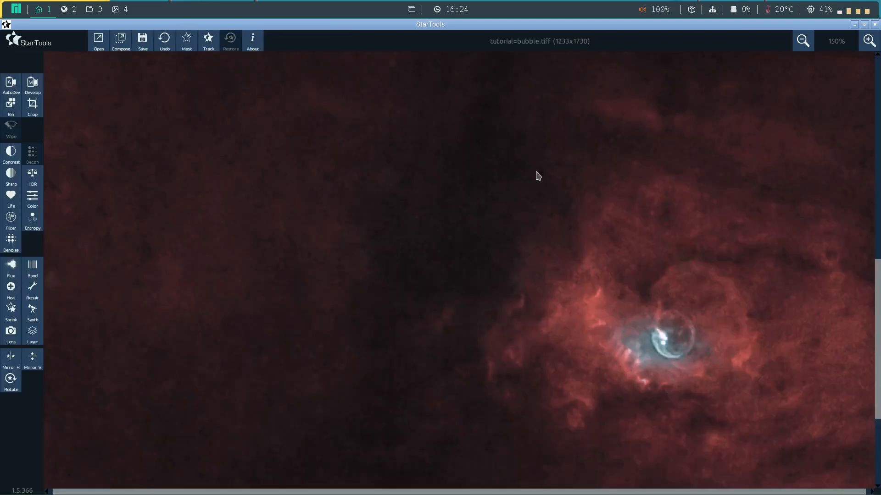
# Save the starless image as ns.tiff in the Downloads folder, overwriting the existing file
pyautogui.click(143, 40)
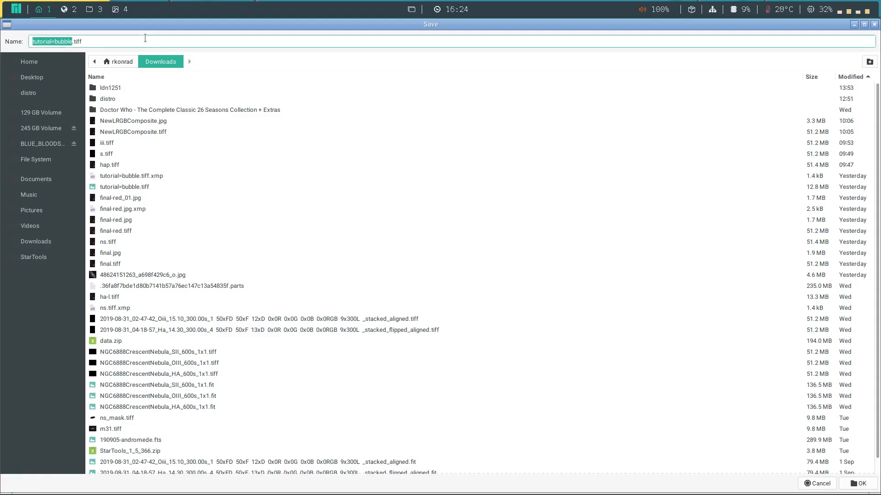
pyautogui.write('ns')
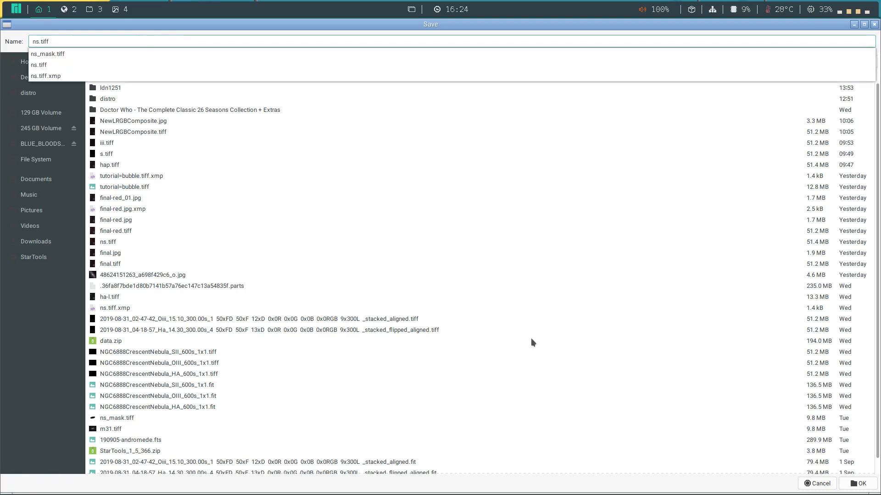
pyautogui.click(860, 488)
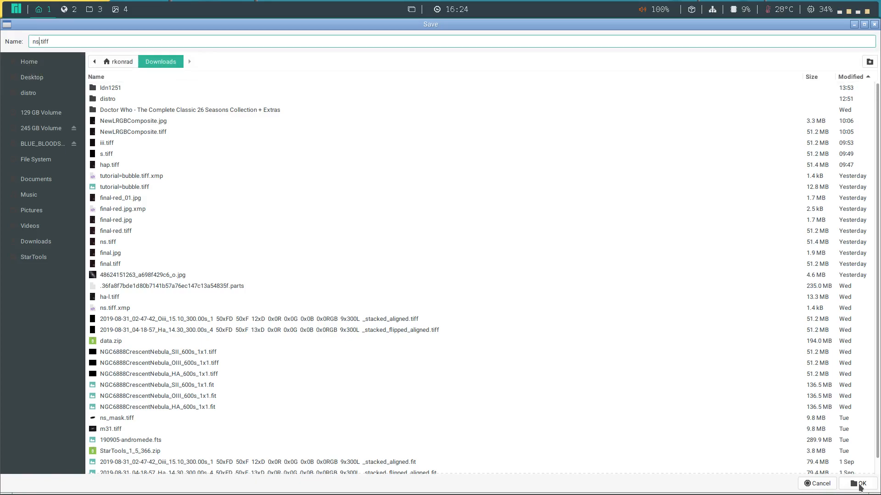
pyautogui.click(860, 485)
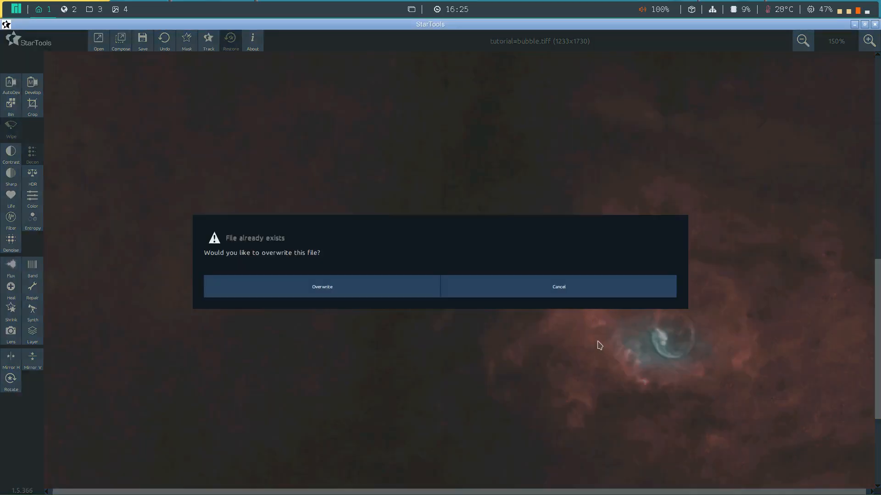
pyautogui.click(308, 286)
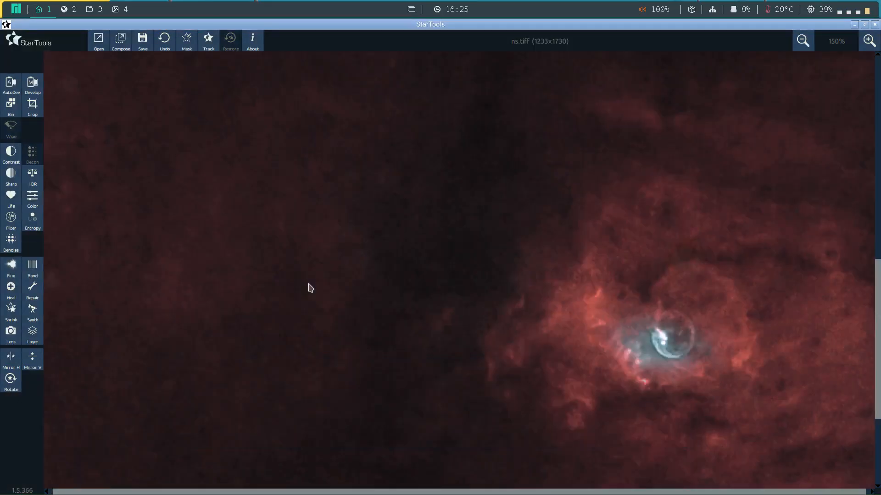
# Start a composition with the 2019-08-31_04-18-57 Ha stacked_flipped_aligned TIFF as luminance, and open the file choice for the red channel
pyautogui.click(121, 42)
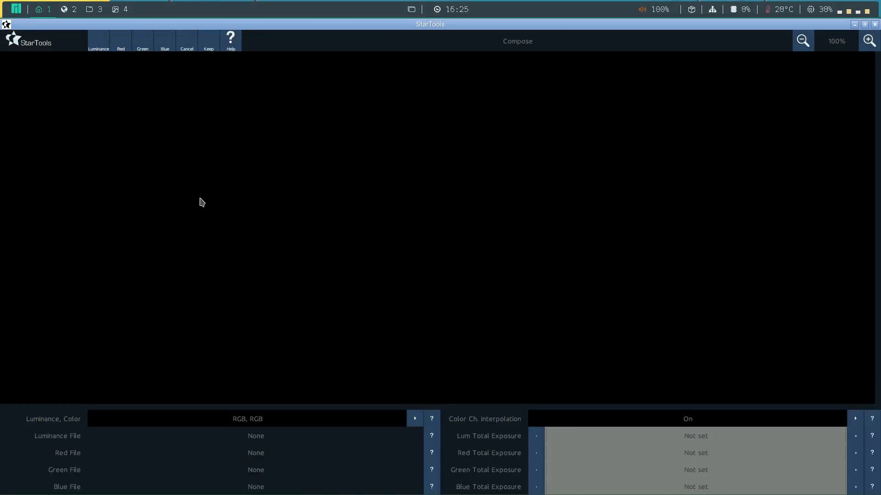
pyautogui.click(99, 43)
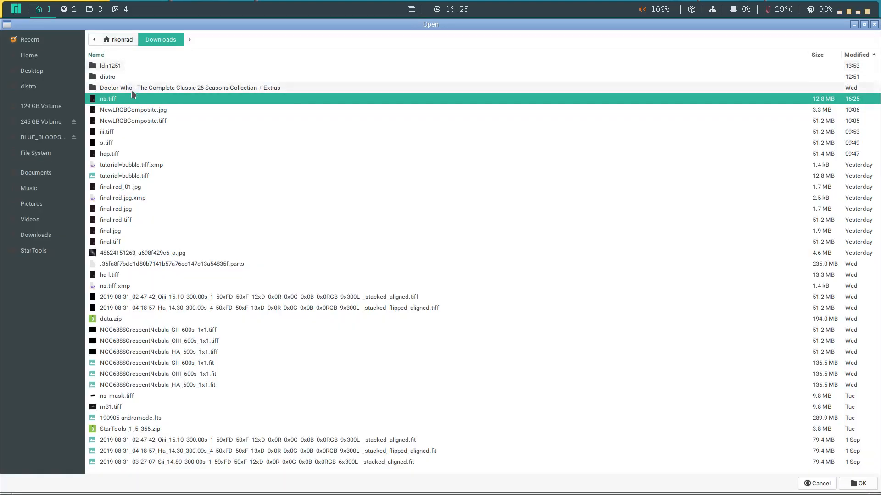
pyautogui.doubleClick(203, 306)
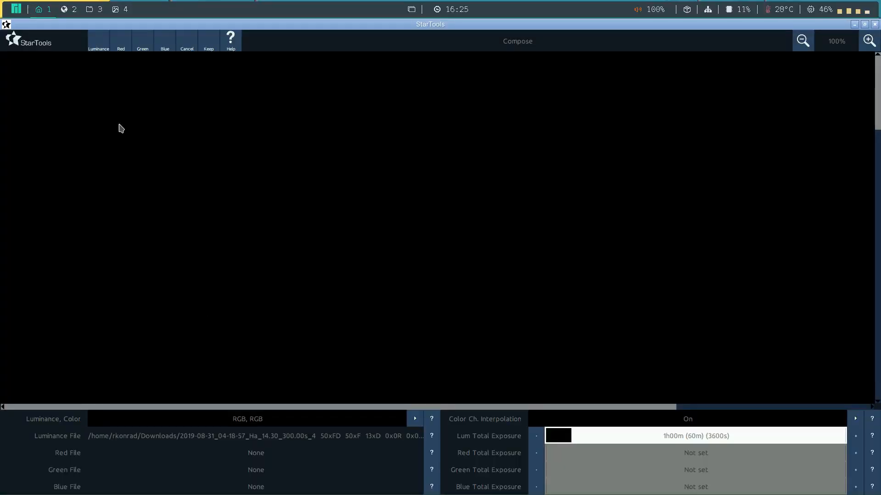
pyautogui.click(121, 41)
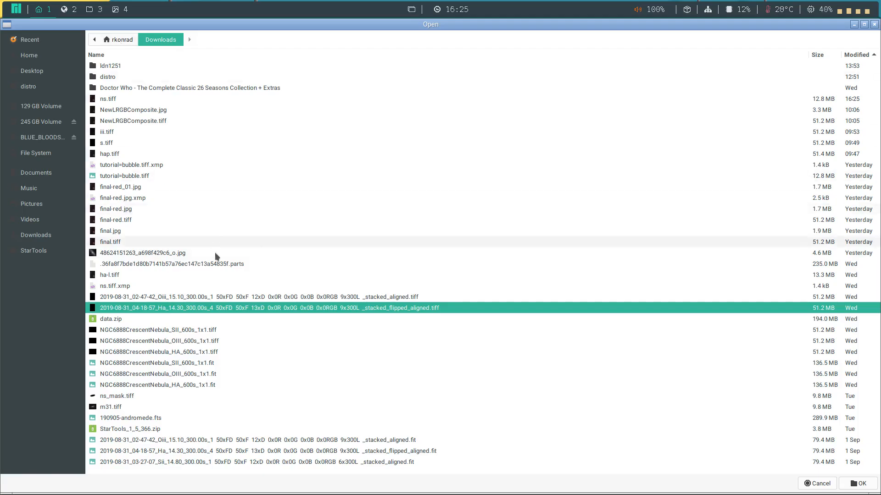
# Load the Ha stacked_flipped_aligned TIFF as the red channel and the Oiii stacked_aligned TIFF as both the green and blue channels
pyautogui.doubleClick(219, 307)
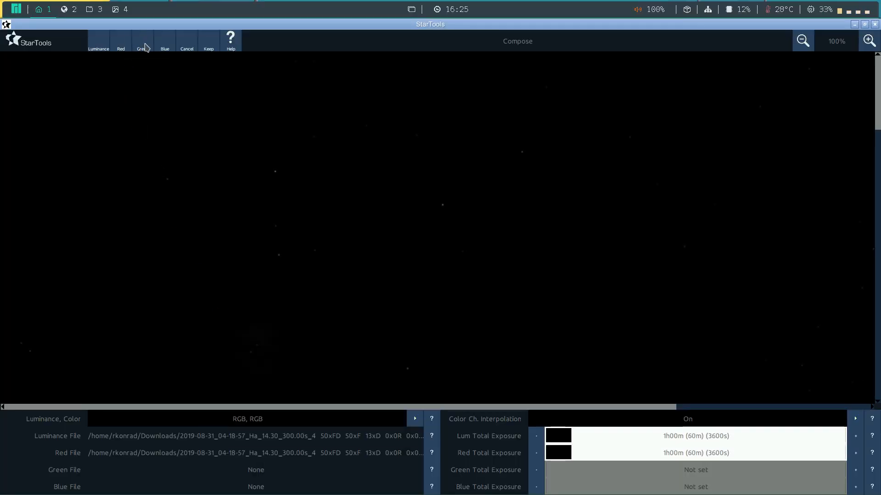
pyautogui.click(145, 44)
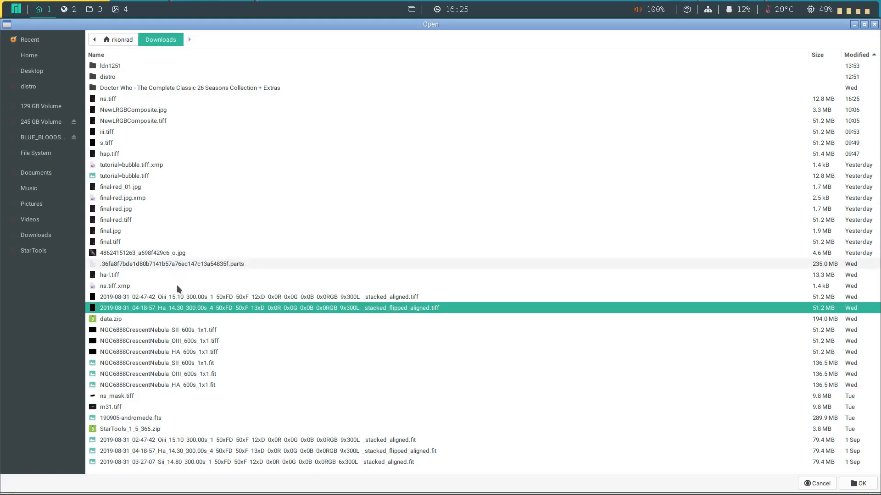
pyautogui.doubleClick(219, 297)
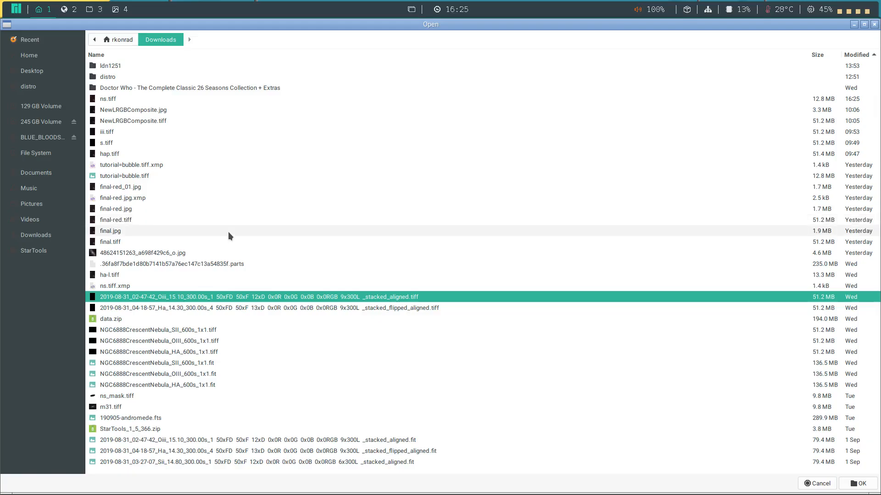
pyautogui.doubleClick(199, 296)
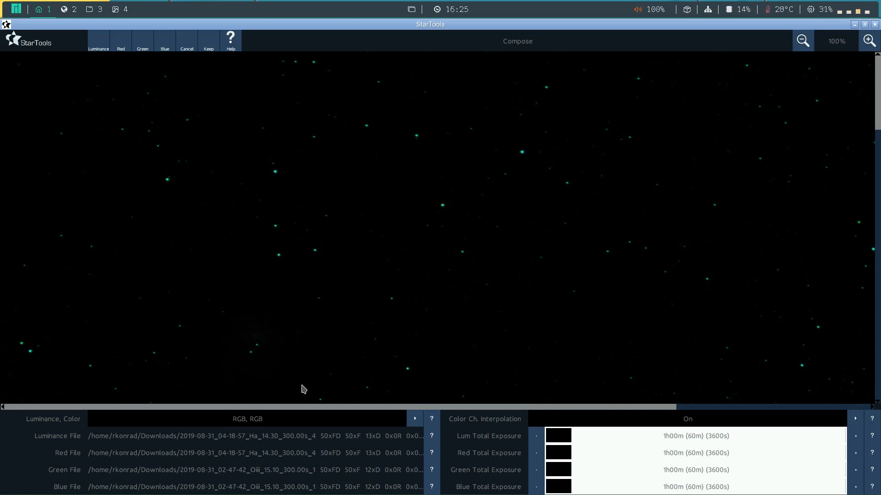
# Set Luminance, Color to L, RGB, keep the composite, and declare the data linear and not Bayered or whitebalanced
pyautogui.click(260, 422)
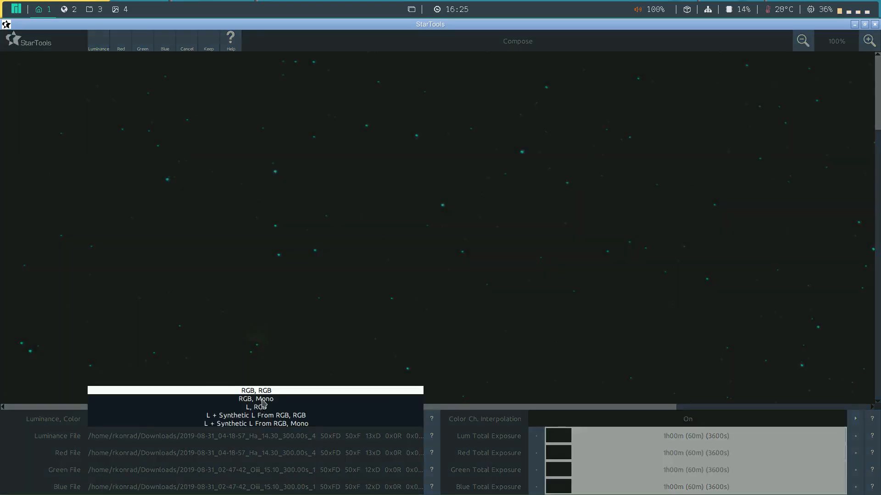
pyautogui.click(260, 408)
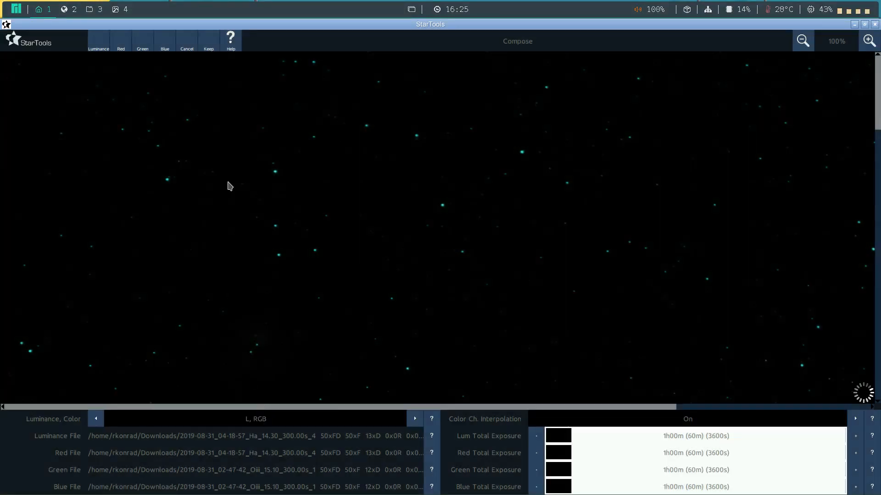
pyautogui.click(209, 44)
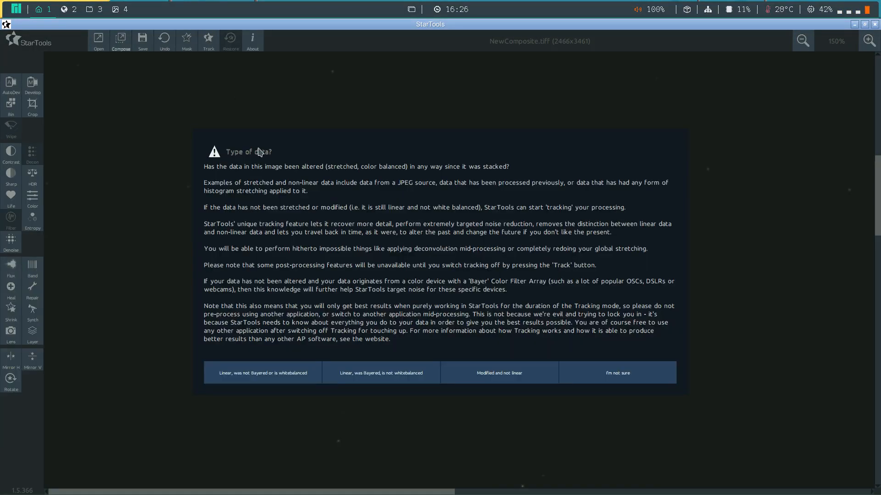
pyautogui.click(296, 379)
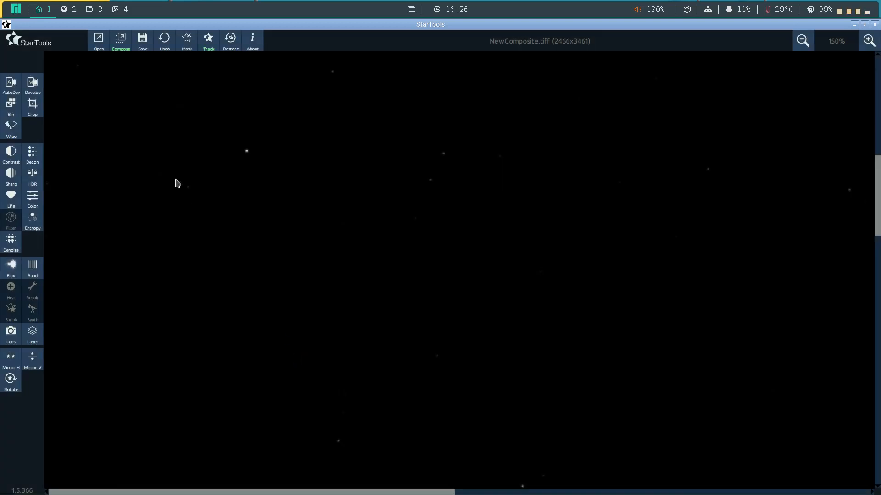
# Auto-develop the image with a small region of interest around the isolated bright star and Outside RoI Influence at 100 %
pyautogui.click(10, 88)
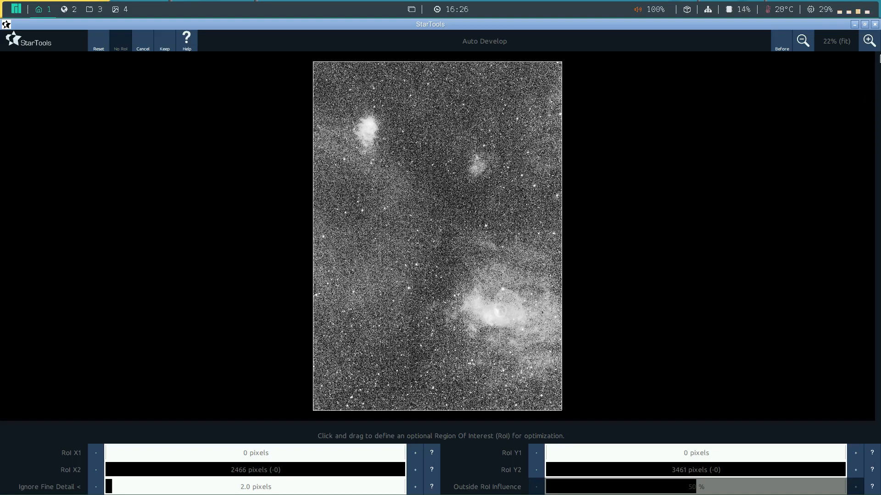
pyautogui.click(868, 42)
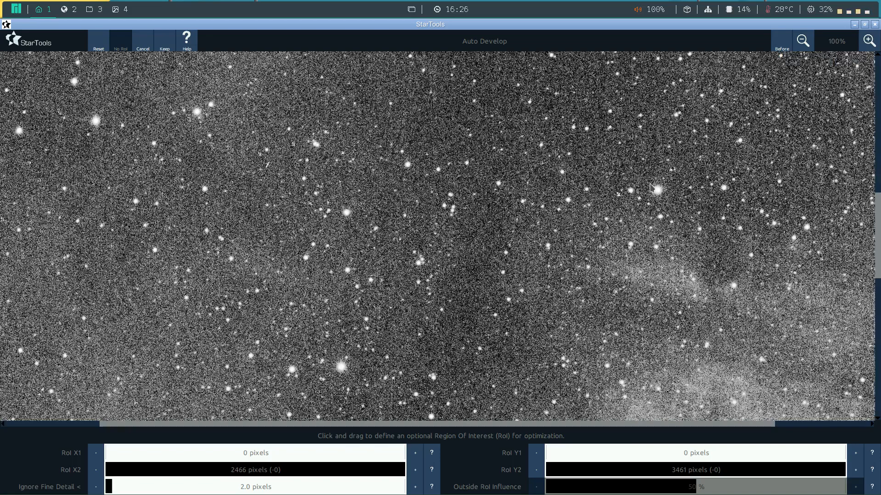
pyautogui.moveTo(661, 188); pyautogui.dragTo(665, 198)
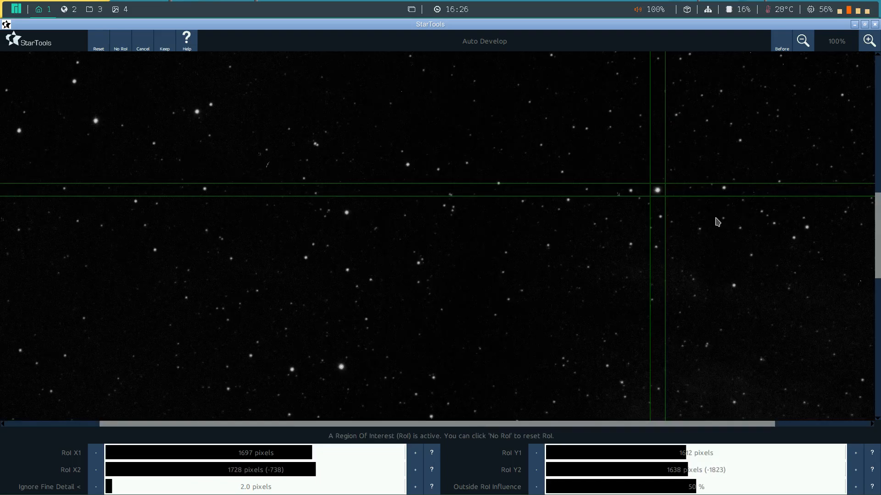
pyautogui.moveTo(708, 493); pyautogui.dragTo(778, 493)
pyautogui.moveTo(801, 491); pyautogui.dragTo(855, 488)
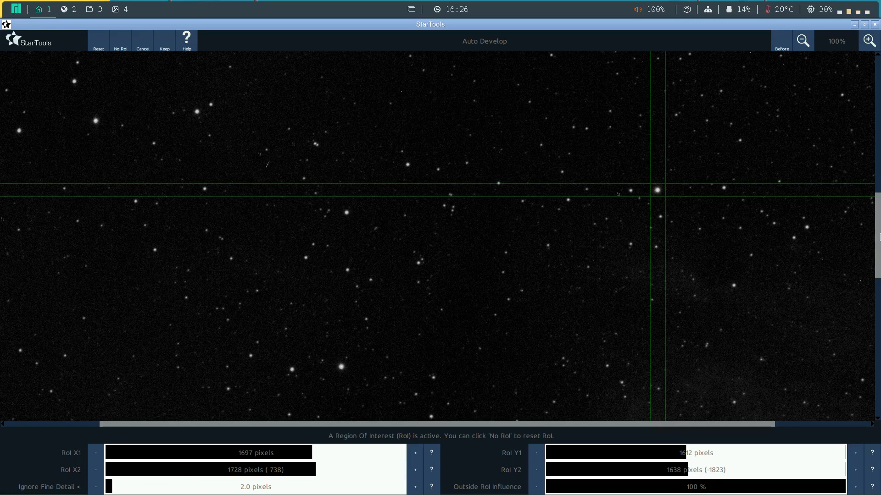
# Check the stretch on the nebulae and background, and set the region of interest's Y1 to 1604 pixels
pyautogui.moveTo(879, 237); pyautogui.dragTo(857, 162)
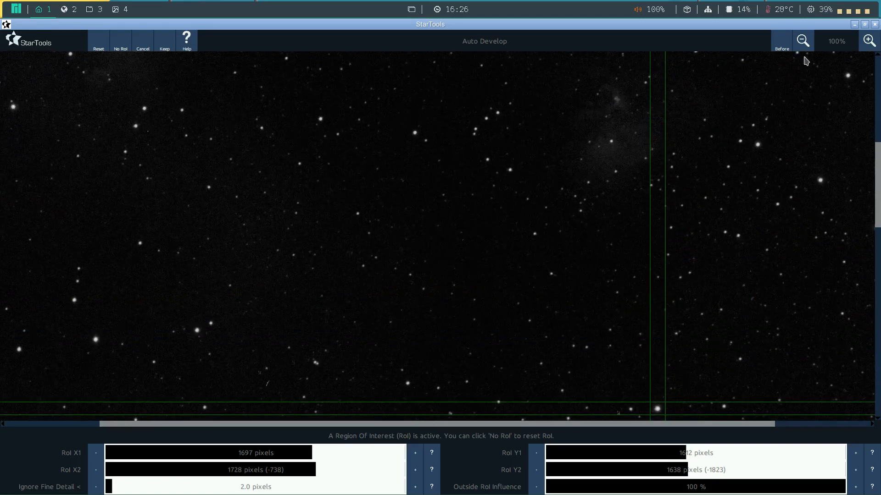
pyautogui.click(804, 43)
pyautogui.click(804, 42)
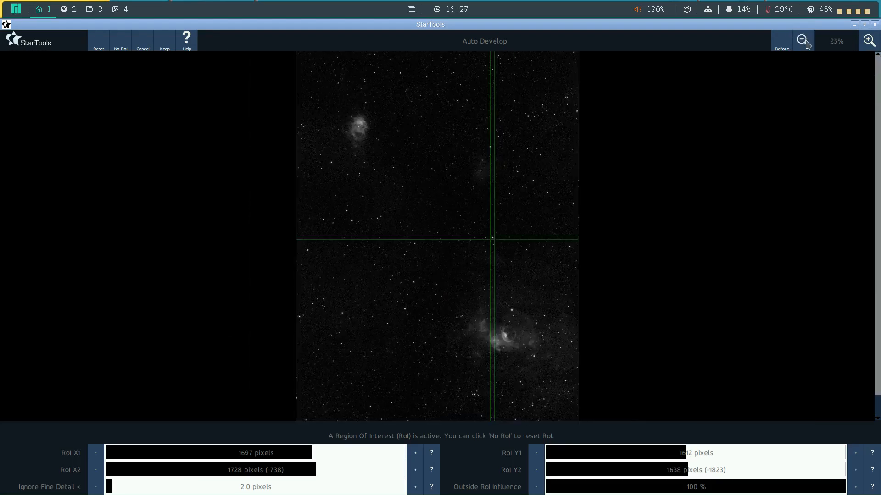
pyautogui.click(869, 41)
pyautogui.click(869, 42)
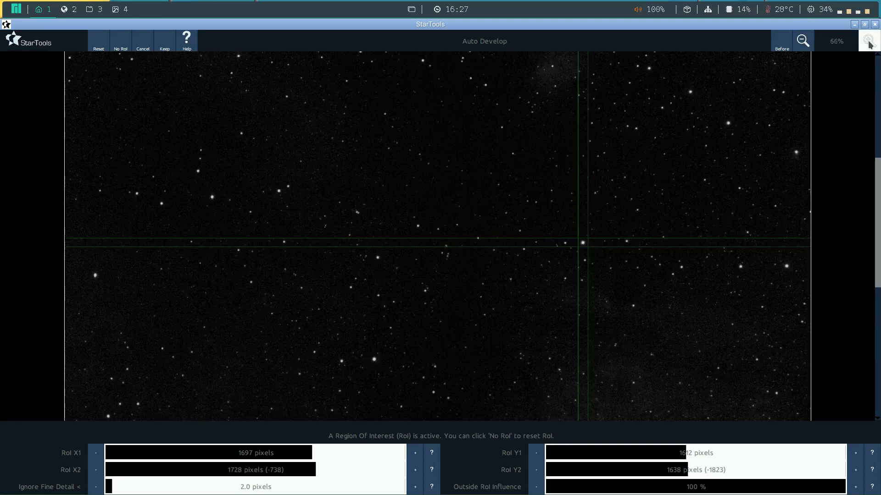
pyautogui.moveTo(878, 225); pyautogui.dragTo(870, 243)
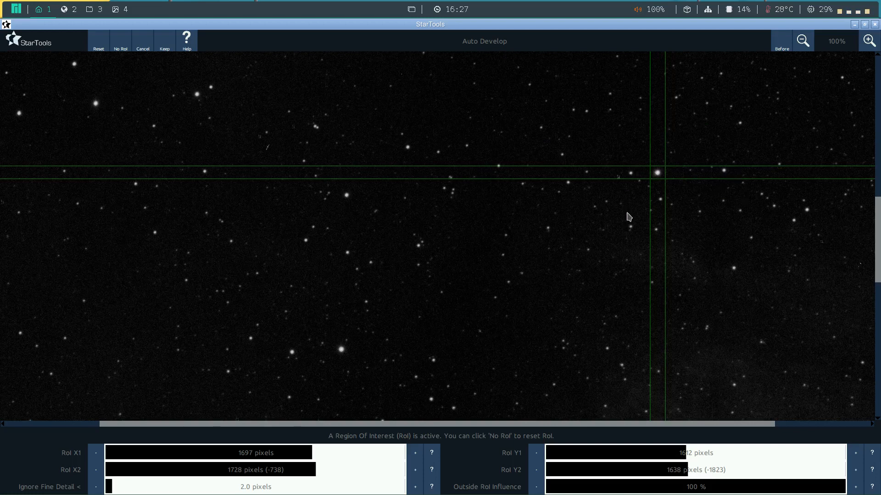
pyautogui.click(536, 454)
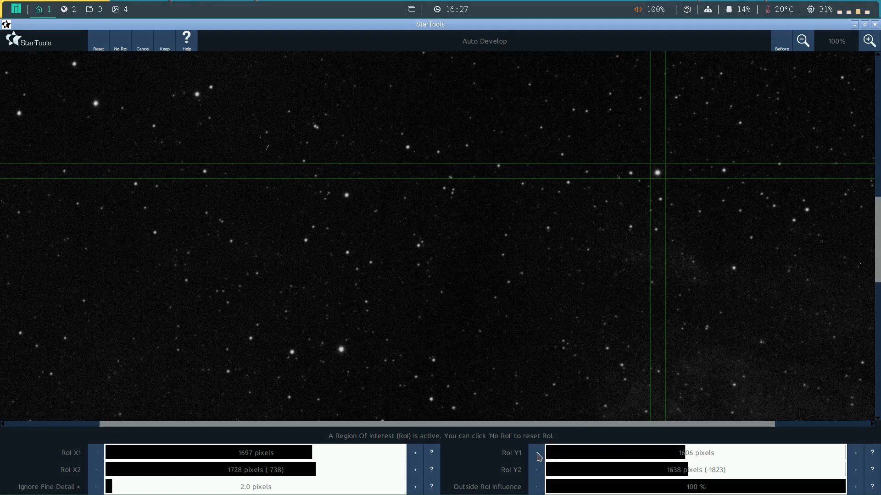
pyautogui.click(536, 454)
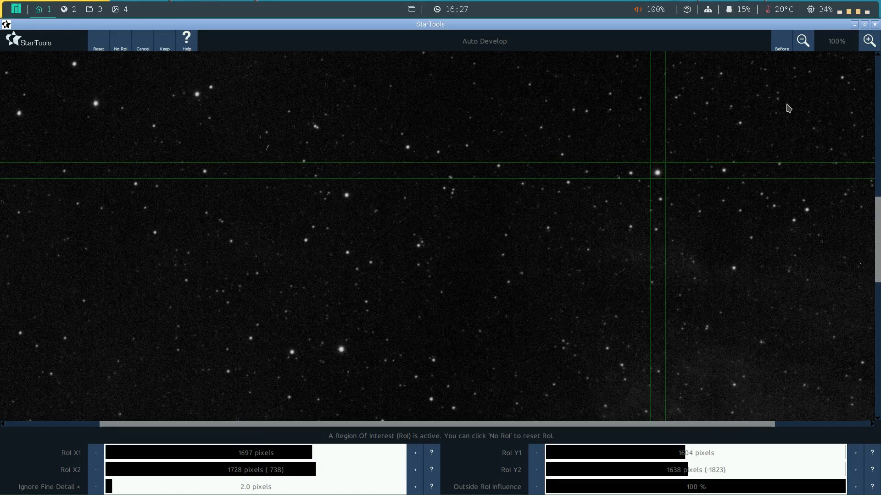
# Set the region of interest's Y2 to 1643 pixels and keep the auto-developed stretch
pyautogui.click(804, 46)
pyautogui.click(805, 47)
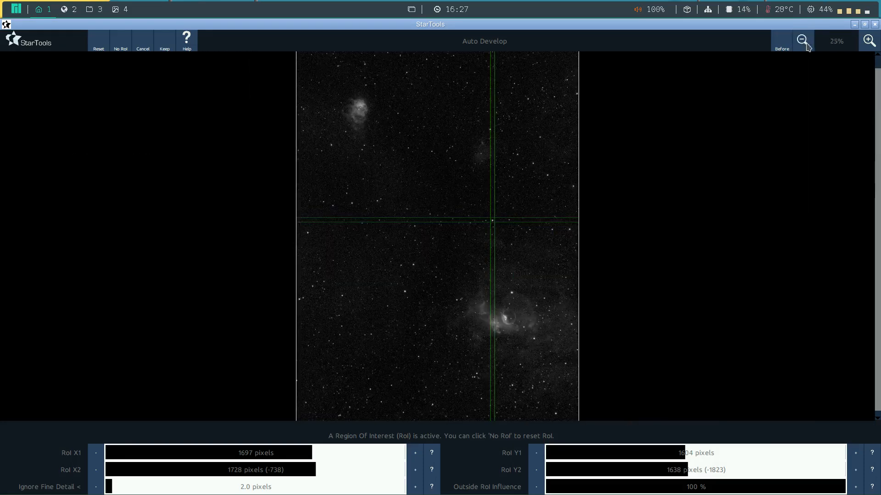
pyautogui.click(865, 45)
pyautogui.click(864, 48)
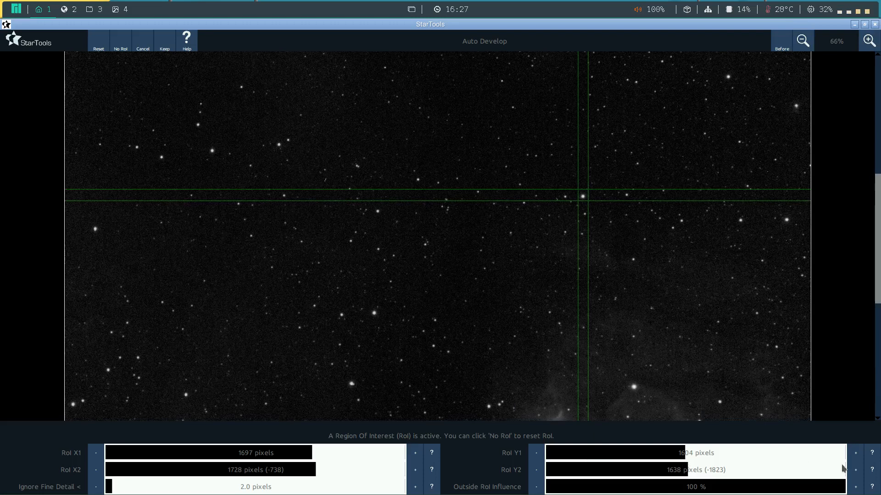
pyautogui.click(854, 471)
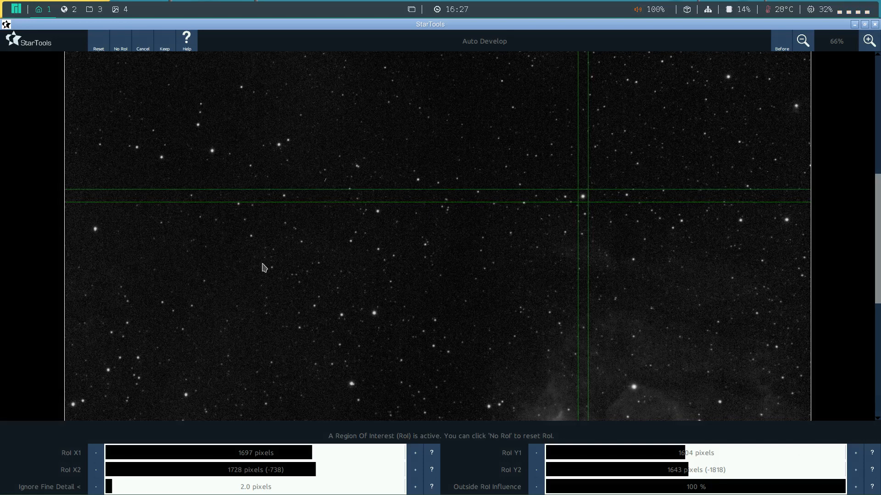
pyautogui.click(168, 43)
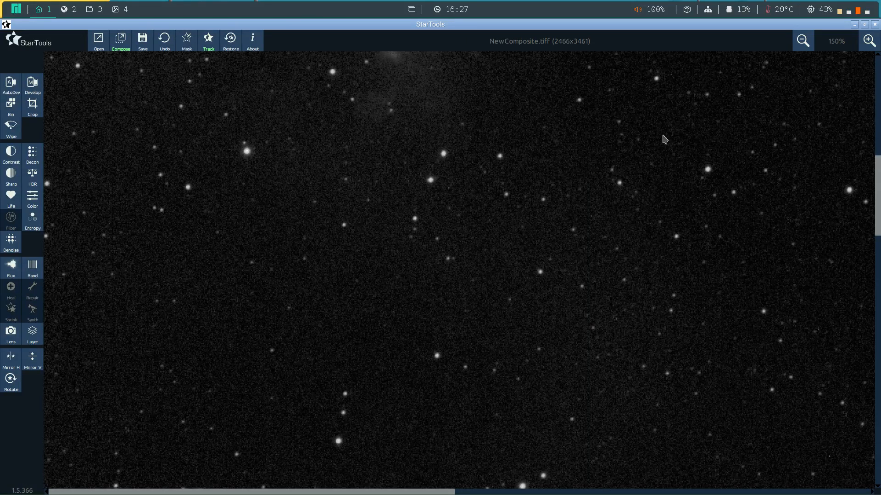
# Apply Contrast with Aggressiveness off and Dark Anomaly Filter at 3 pixels, compare it with the original, and keep it
pyautogui.click(803, 41)
pyautogui.click(802, 41)
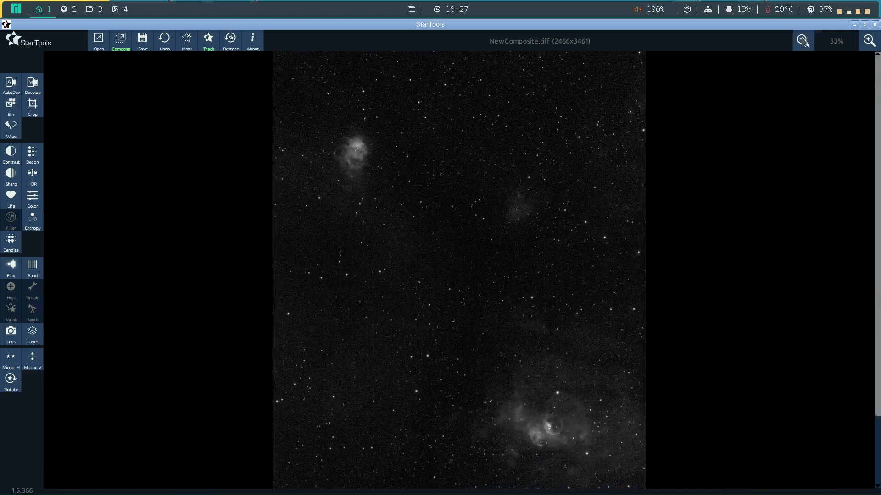
pyautogui.click(869, 41)
pyautogui.click(869, 41)
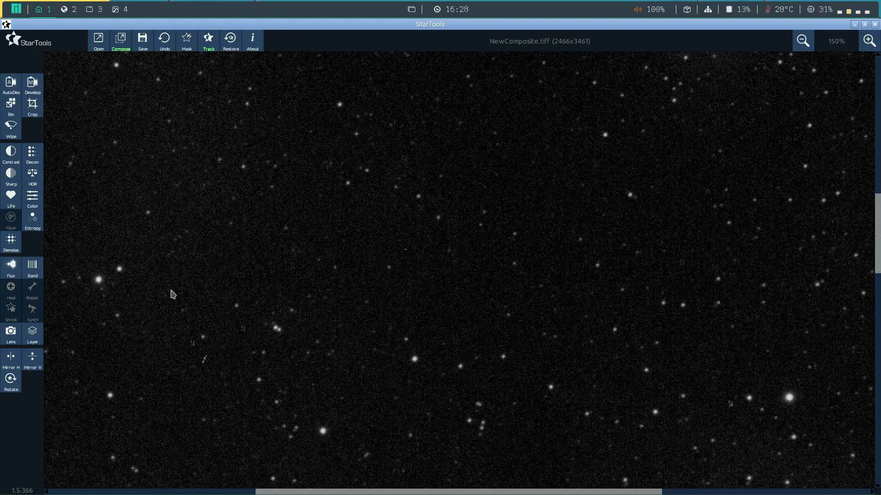
pyautogui.click(802, 42)
pyautogui.click(802, 41)
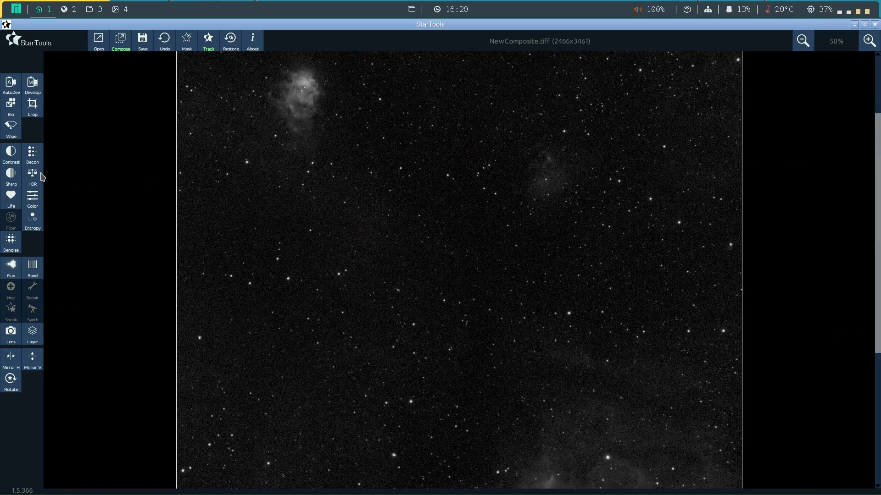
pyautogui.click(9, 160)
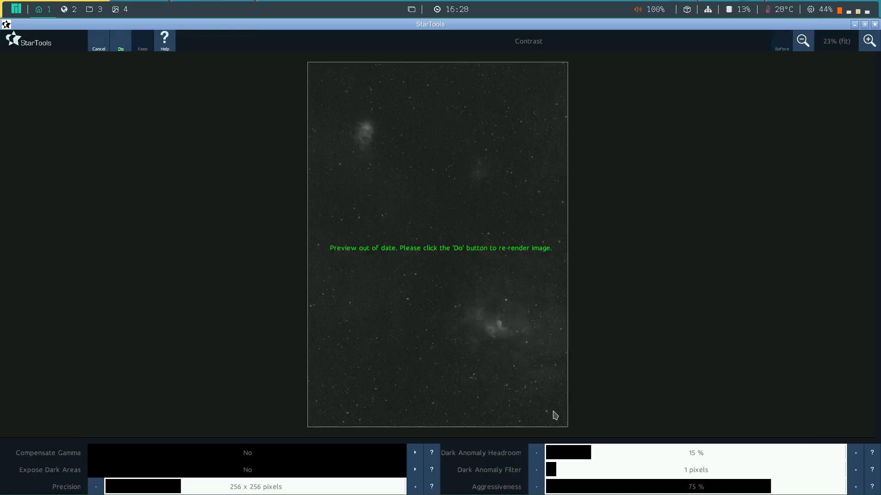
pyautogui.moveTo(557, 488); pyautogui.dragTo(568, 466)
pyautogui.click(572, 469)
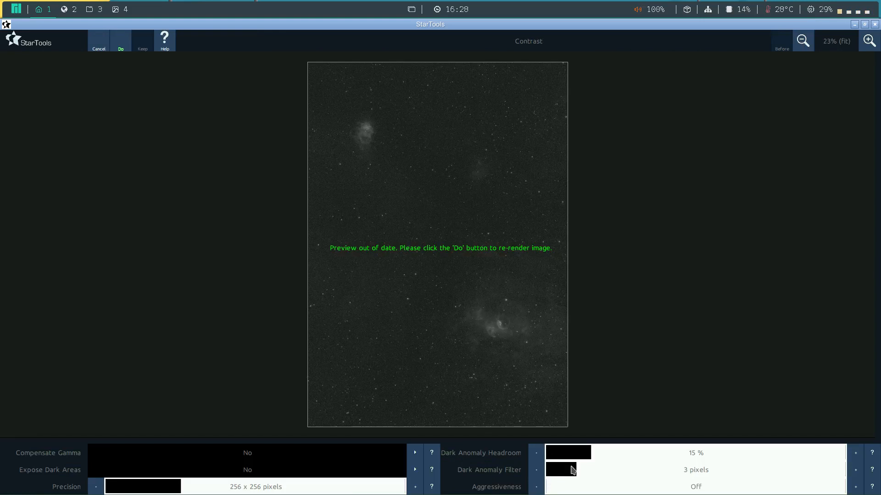
pyautogui.click(122, 48)
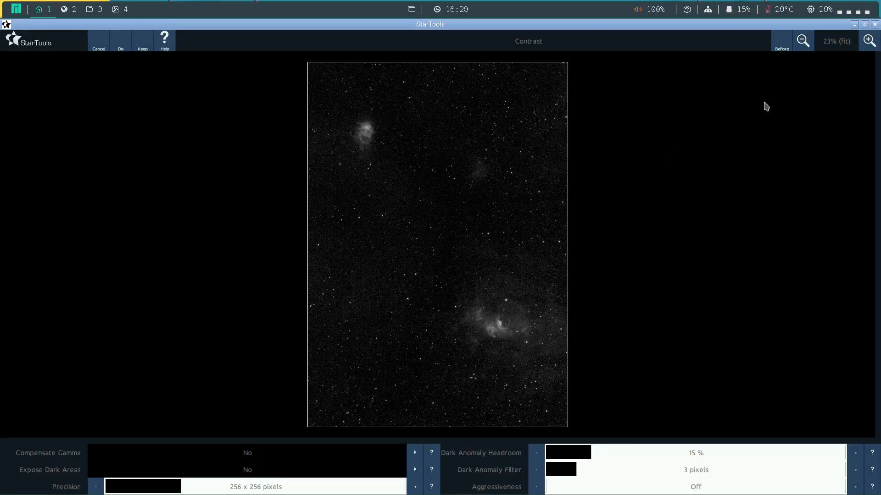
pyautogui.click(783, 42)
pyautogui.click(783, 42)
pyautogui.click(144, 43)
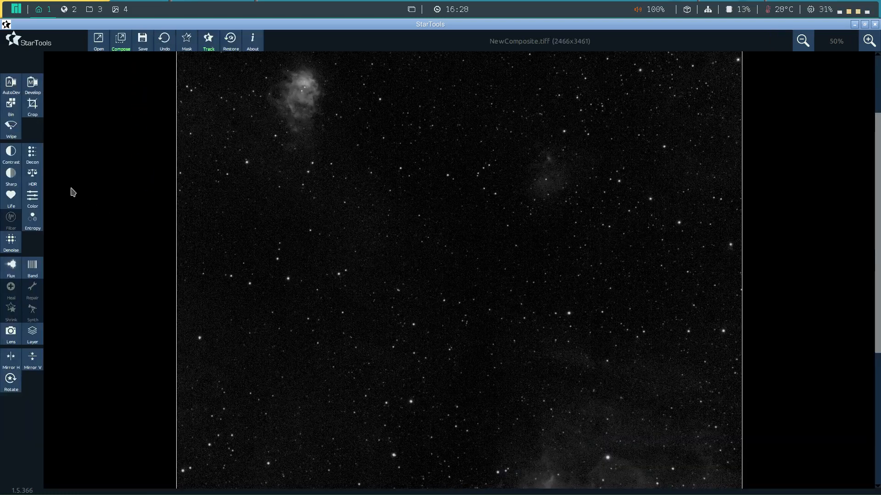
# Start Deconvolution with an automatically generated star mask and define a preview area on the star field beside the upper nebula
pyautogui.click(33, 156)
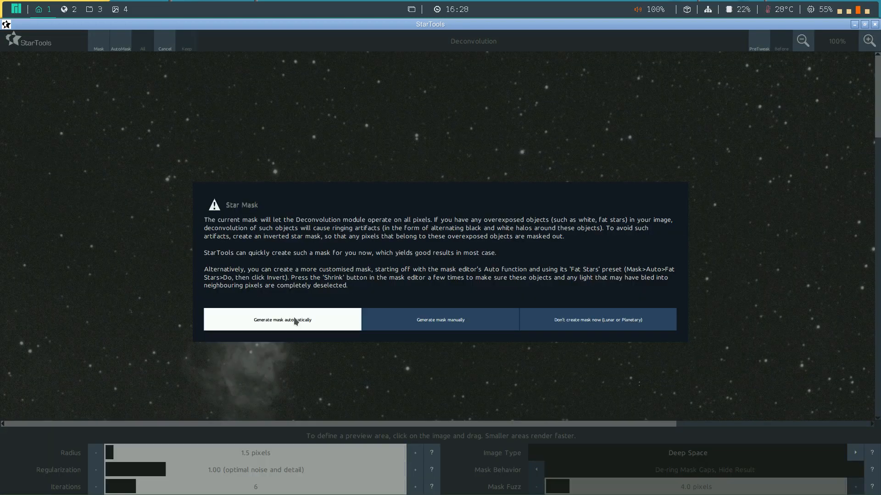
pyautogui.click(295, 321)
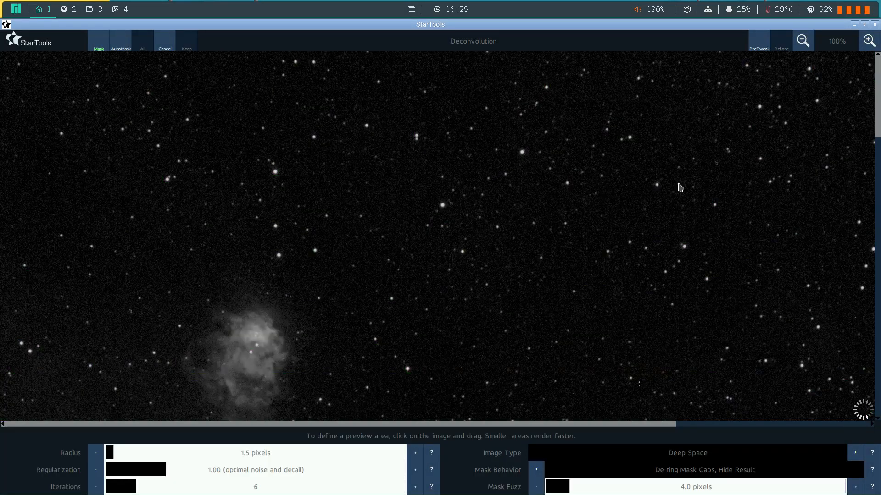
pyautogui.moveTo(385, 131); pyautogui.dragTo(515, 229)
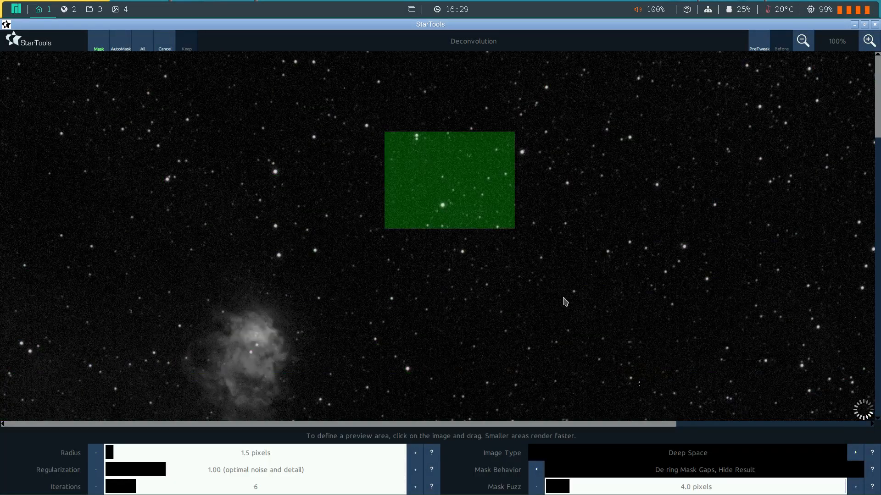
pyautogui.moveTo(565, 302); pyautogui.dragTo(576, 305)
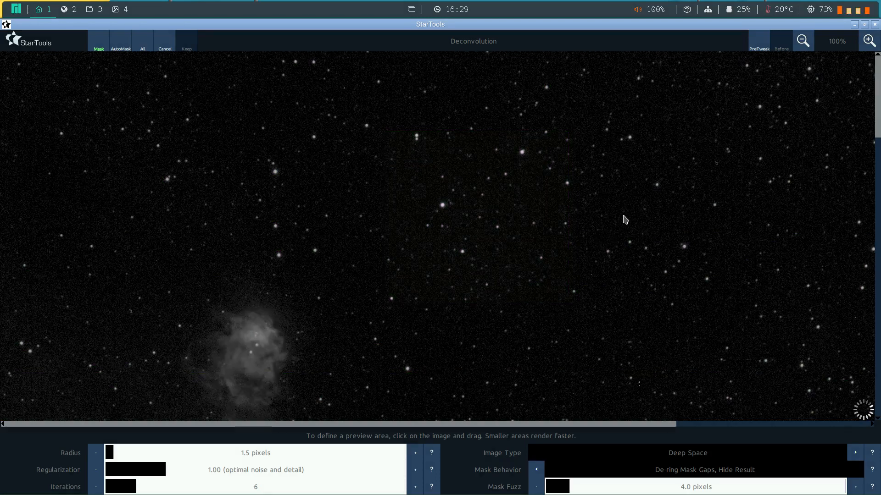
# Compare the stars in the deconvolution preview area before and after processing at 200% magnification
pyautogui.click(869, 41)
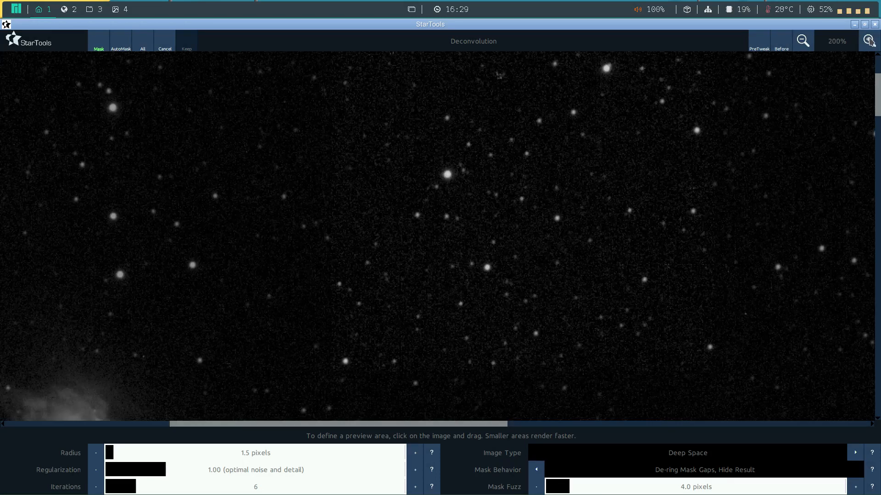
pyautogui.click(781, 45)
pyautogui.click(781, 46)
pyautogui.click(781, 46)
pyautogui.click(782, 46)
pyautogui.click(782, 46)
pyautogui.click(782, 46)
pyautogui.click(782, 46)
pyautogui.click(782, 45)
pyautogui.moveTo(877, 105); pyautogui.dragTo(879, 342)
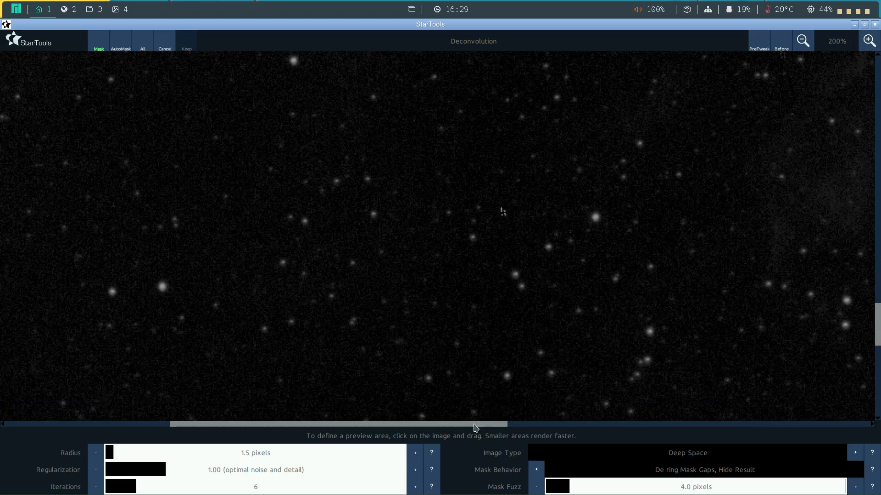
# Define a Deconvolution preview area over the cloud beside the bubble nebula and compare it before and after processing
pyautogui.moveTo(475, 428); pyautogui.dragTo(581, 431)
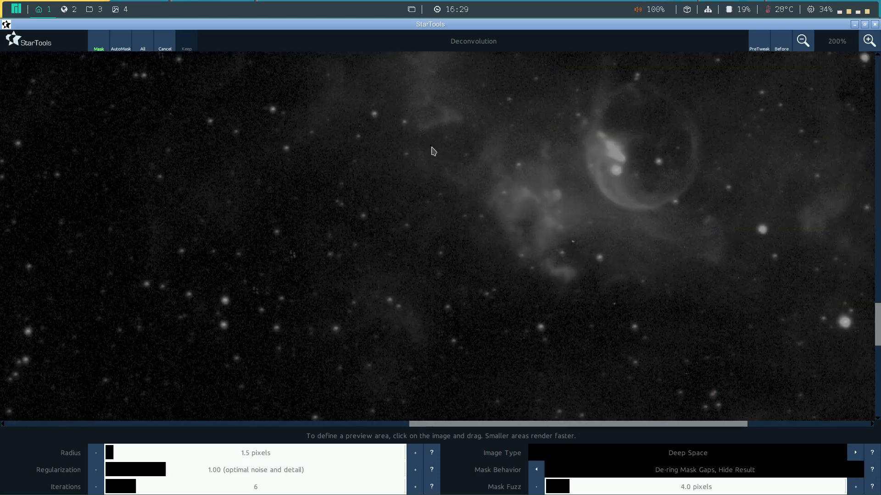
pyautogui.moveTo(305, 115); pyautogui.dragTo(636, 327)
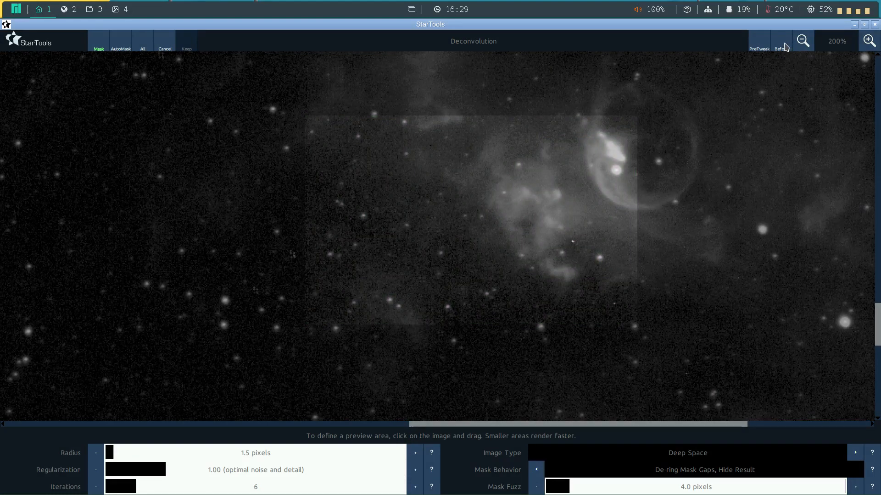
pyautogui.click(784, 46)
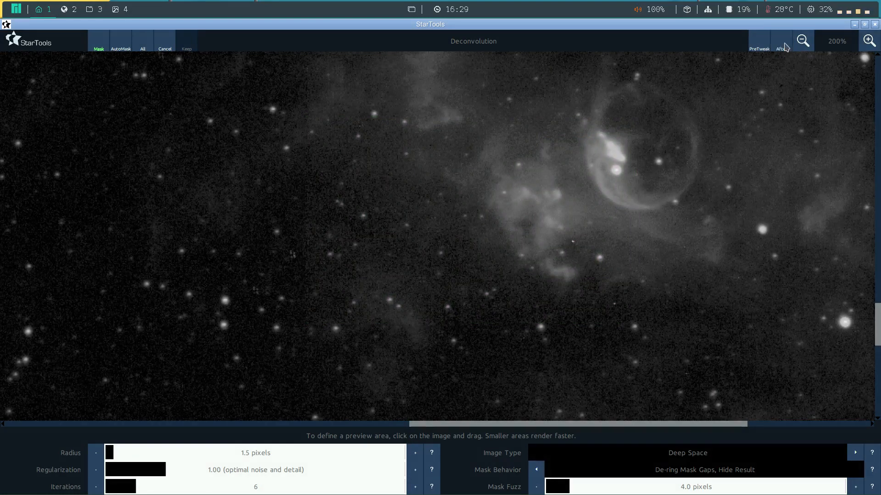
pyautogui.click(784, 46)
pyautogui.click(784, 46)
pyautogui.click(785, 46)
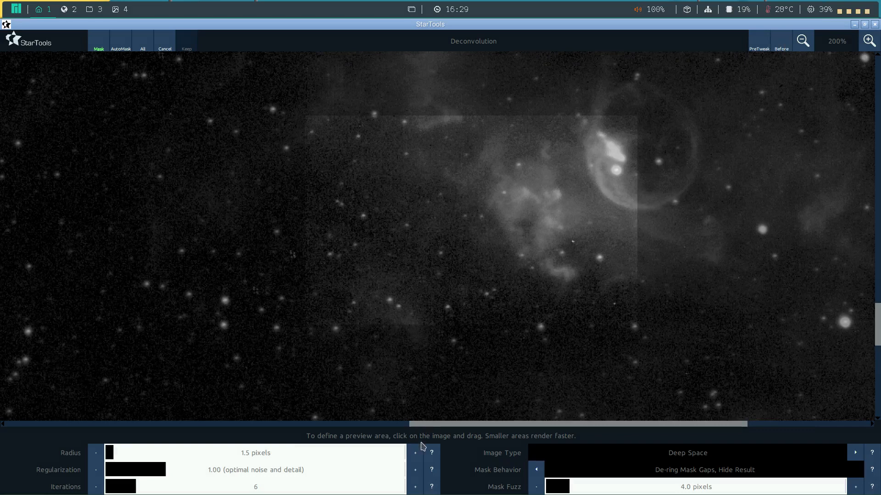
# Set the Deconvolution Radius to 1.8 pixels and compare the preview area with the original
pyautogui.click(415, 453)
pyautogui.click(415, 453)
pyautogui.click(415, 453)
pyautogui.click(783, 42)
pyautogui.click(784, 42)
pyautogui.click(784, 42)
pyautogui.click(783, 43)
pyautogui.click(783, 41)
pyautogui.click(784, 42)
pyautogui.click(783, 42)
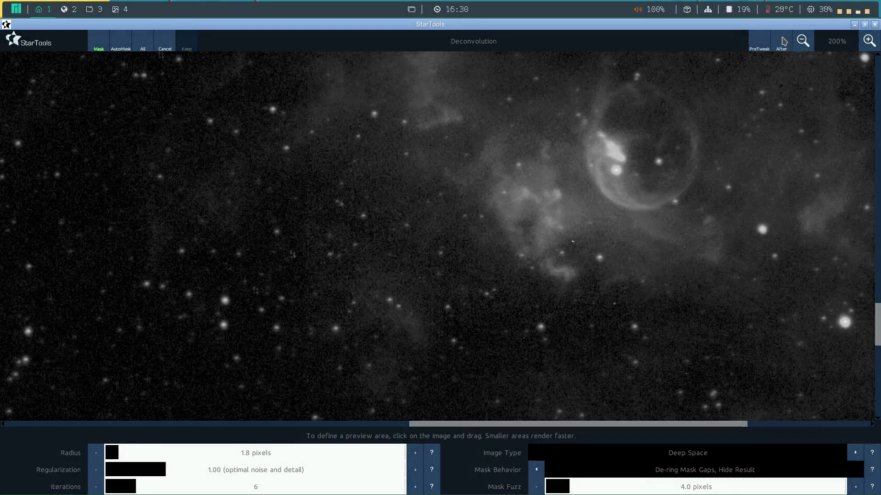
pyautogui.click(784, 42)
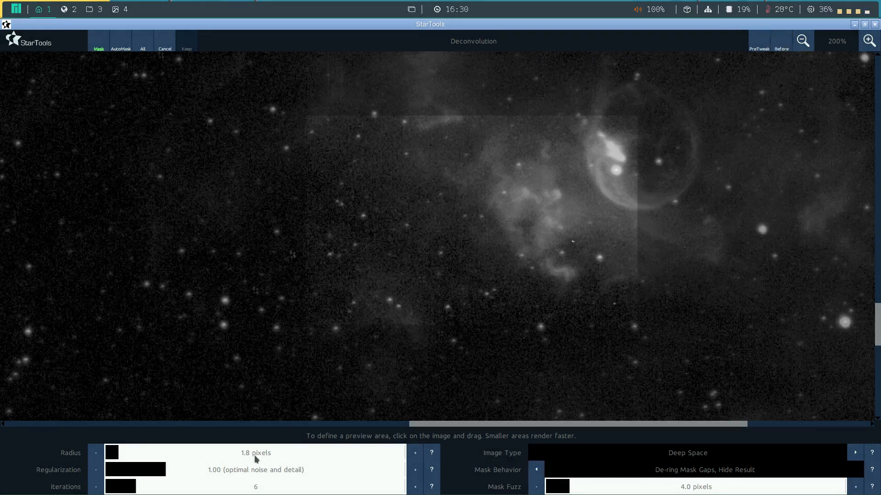
# Set Regularization to 1.26 for a smoother, less detailed result and compare the preview area with the original
pyautogui.click(181, 468)
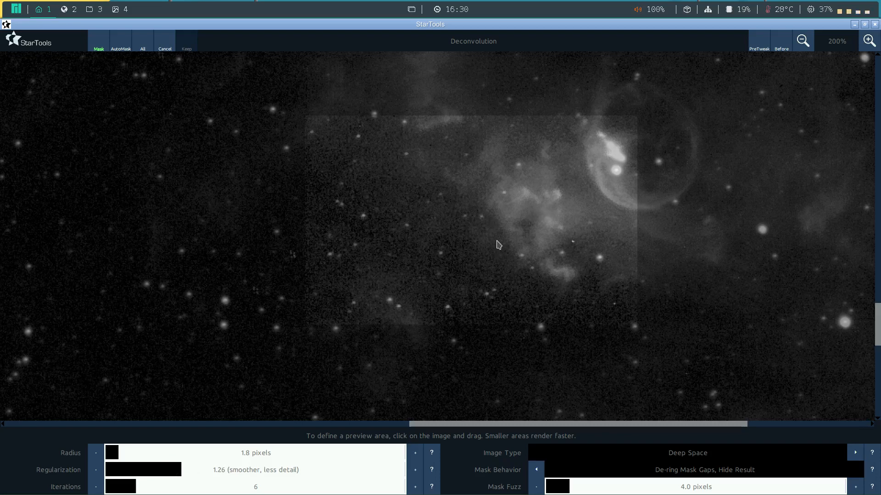
pyautogui.click(782, 46)
pyautogui.click(783, 46)
pyautogui.click(784, 46)
# Set the Deconvolution Radius to 2.1 pixels, then process the whole image and keep the result
pyautogui.click(414, 453)
pyautogui.click(414, 453)
pyautogui.click(414, 453)
pyautogui.click(781, 44)
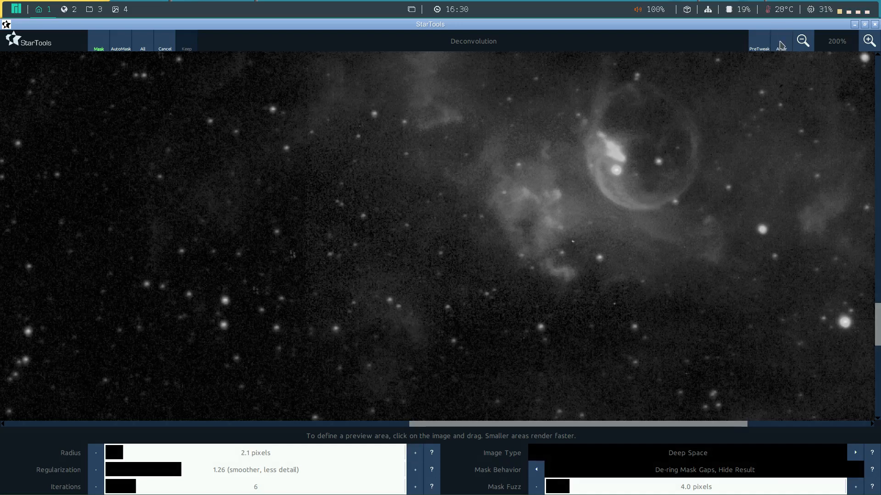
pyautogui.click(780, 45)
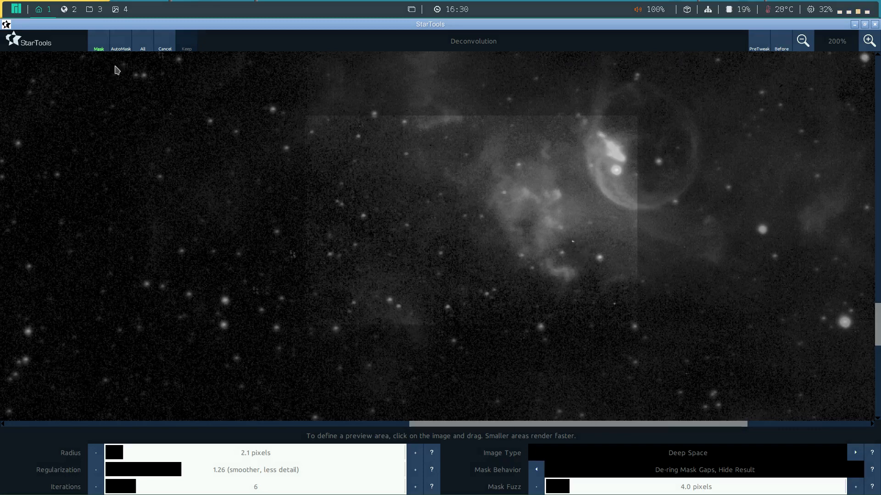
pyautogui.click(148, 48)
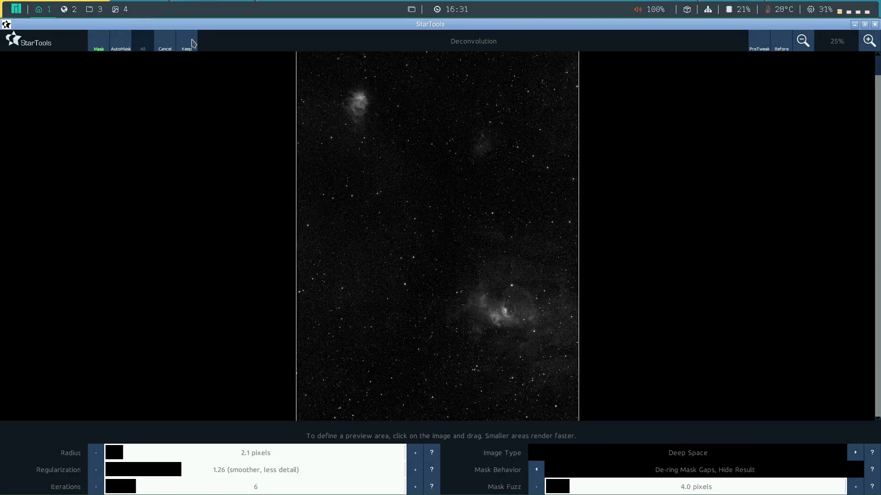
pyautogui.click(192, 43)
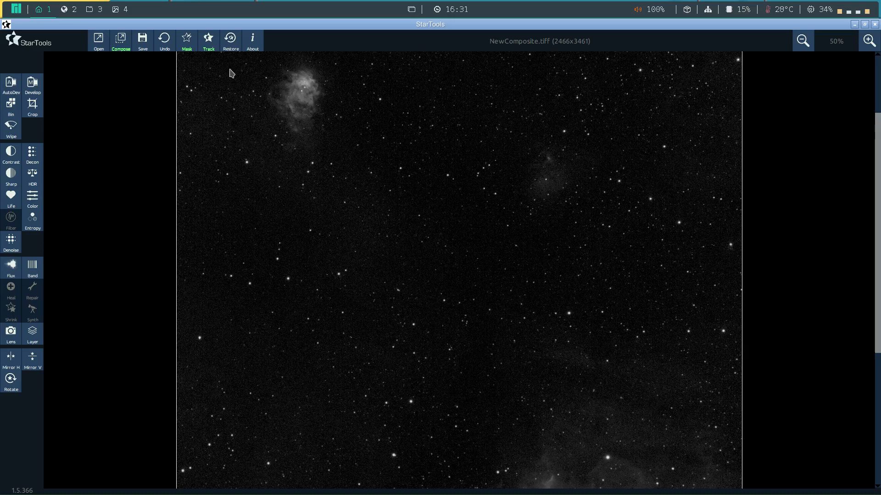
# Invert the existing mask so that only the stars are selected, and keep it
pyautogui.click(192, 55)
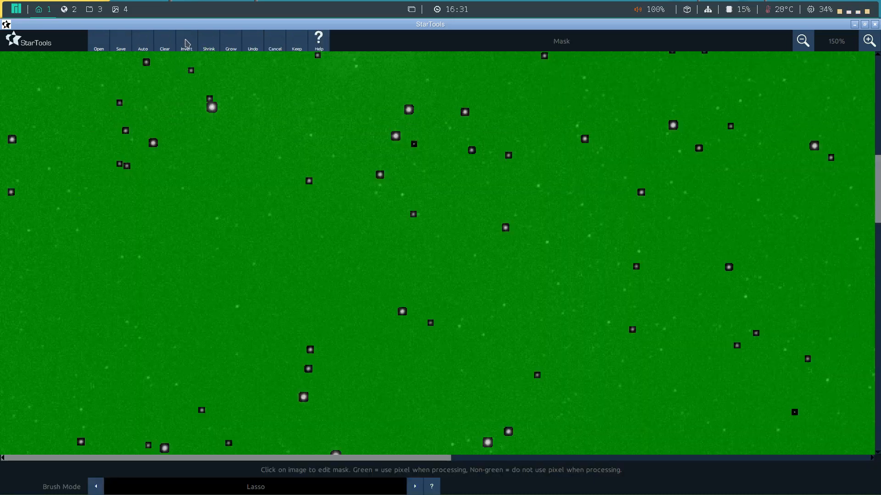
pyautogui.click(186, 44)
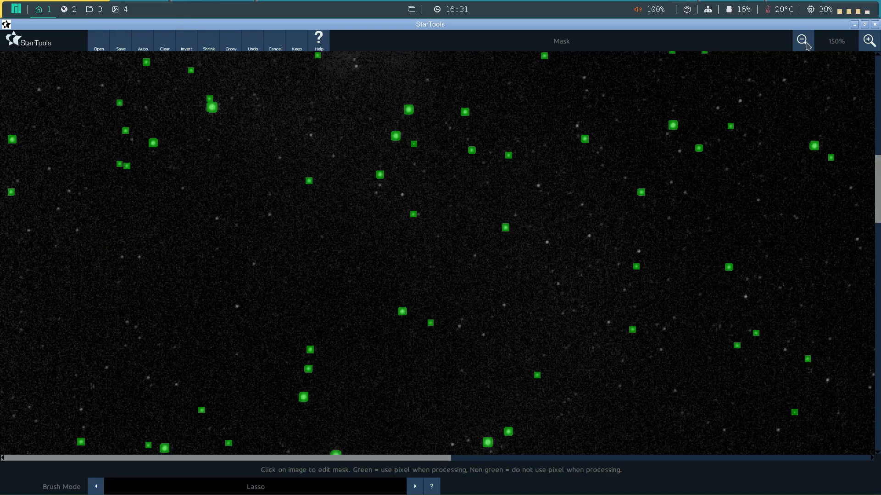
pyautogui.click(803, 41)
pyautogui.click(803, 41)
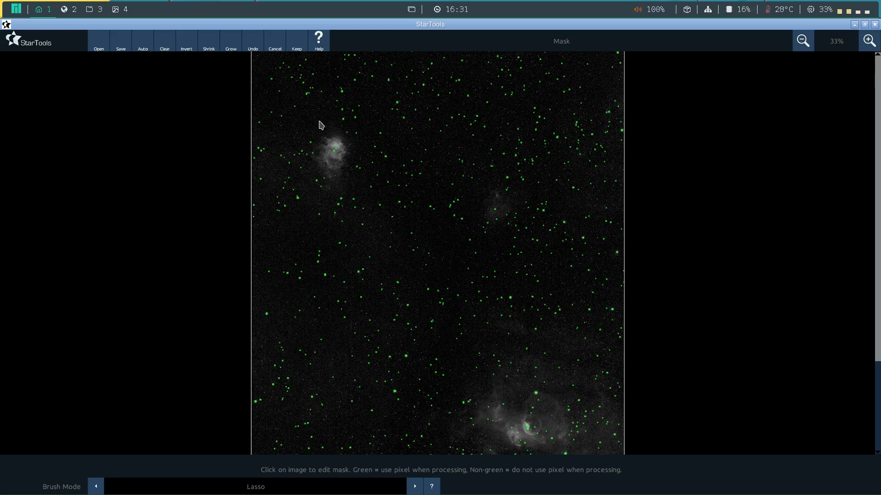
pyautogui.click(298, 42)
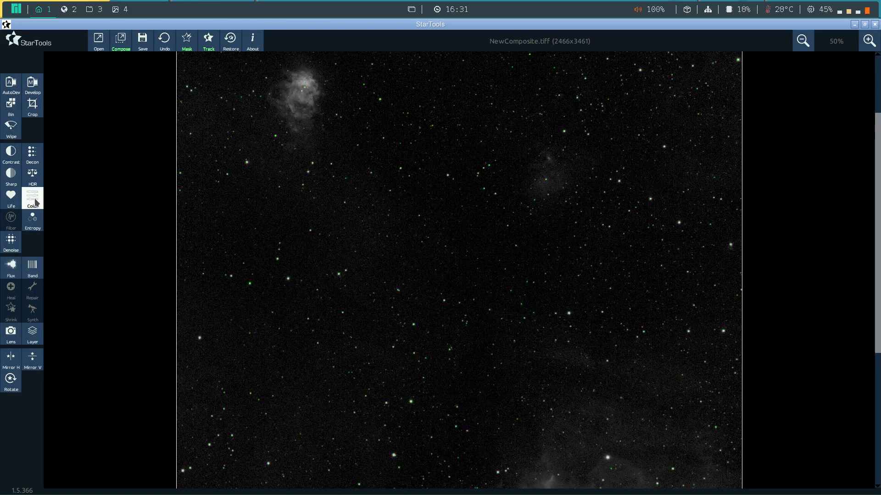
# Start the Color module with the partial star mask kept and sample the masked stars as the white reference
pyautogui.click(34, 202)
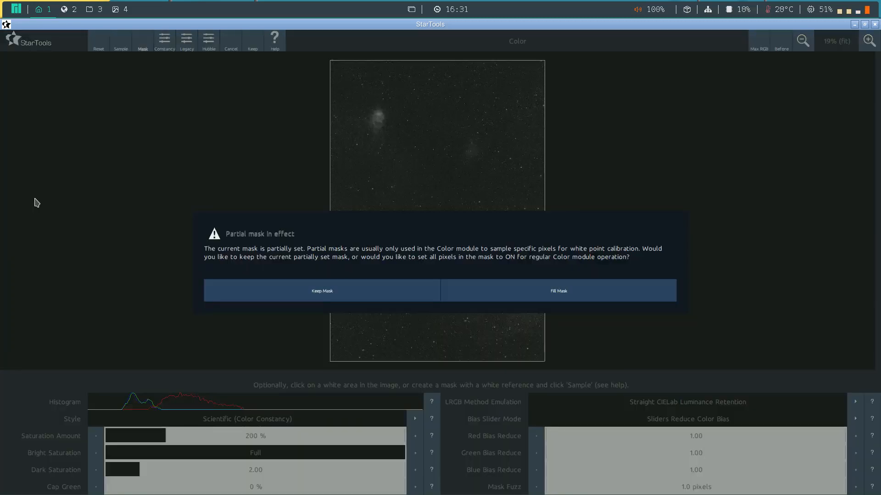
pyautogui.click(351, 292)
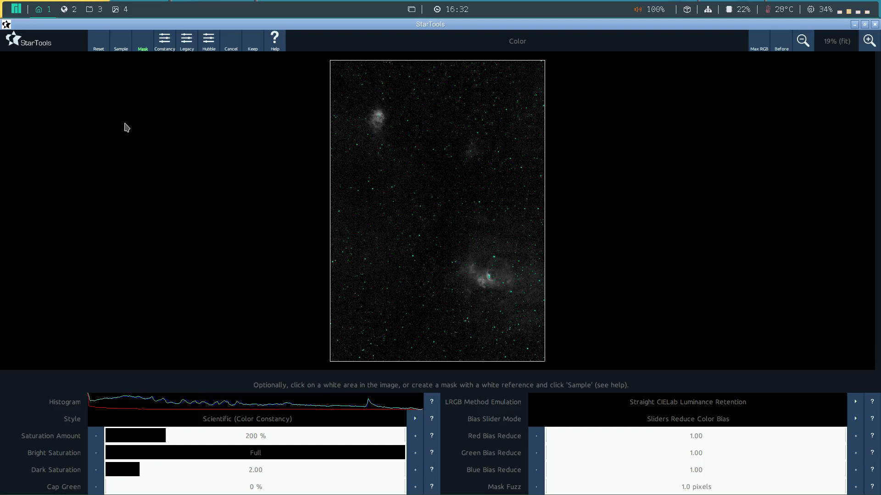
pyautogui.click(124, 47)
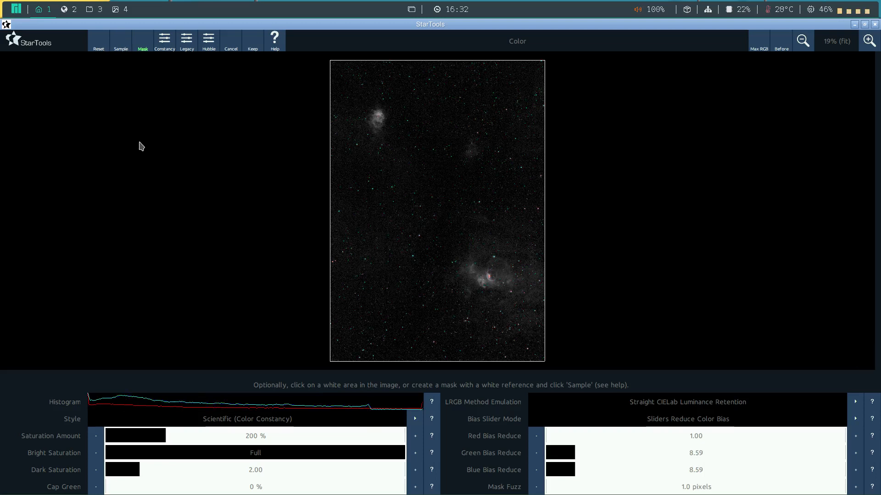
# Clear the star mask and invert it so the colour calibration covers the whole image
pyautogui.click(143, 46)
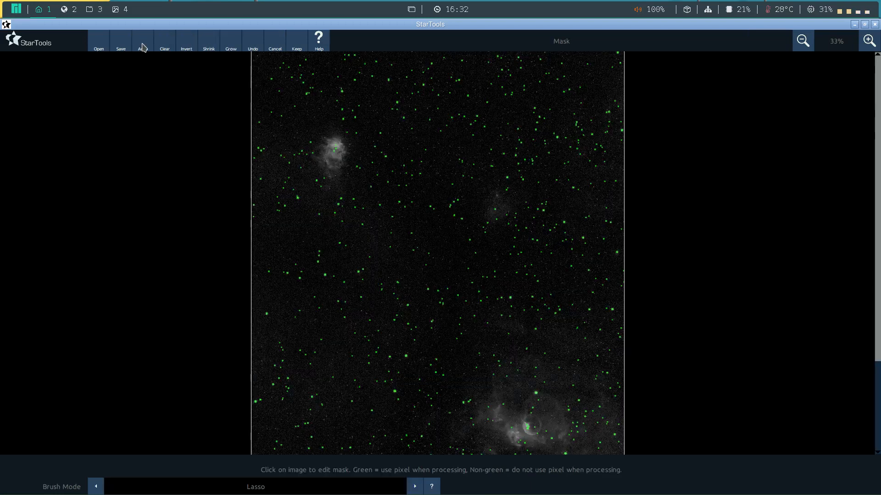
pyautogui.click(170, 46)
pyautogui.click(188, 43)
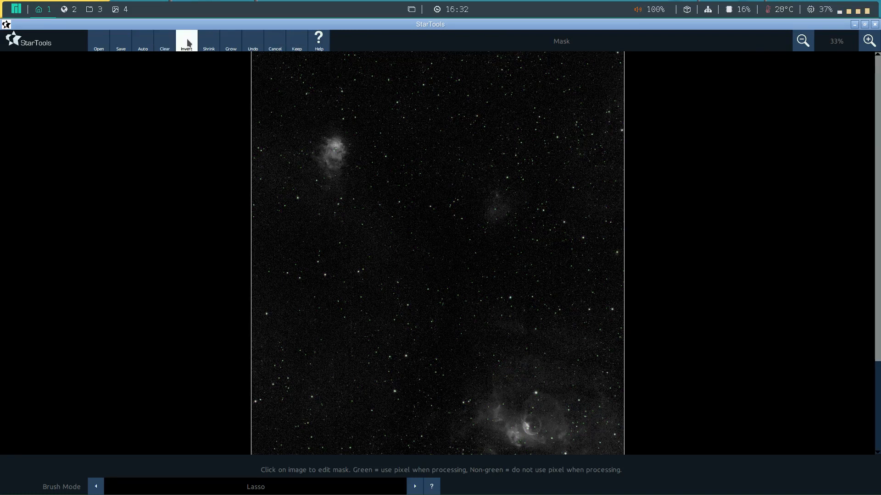
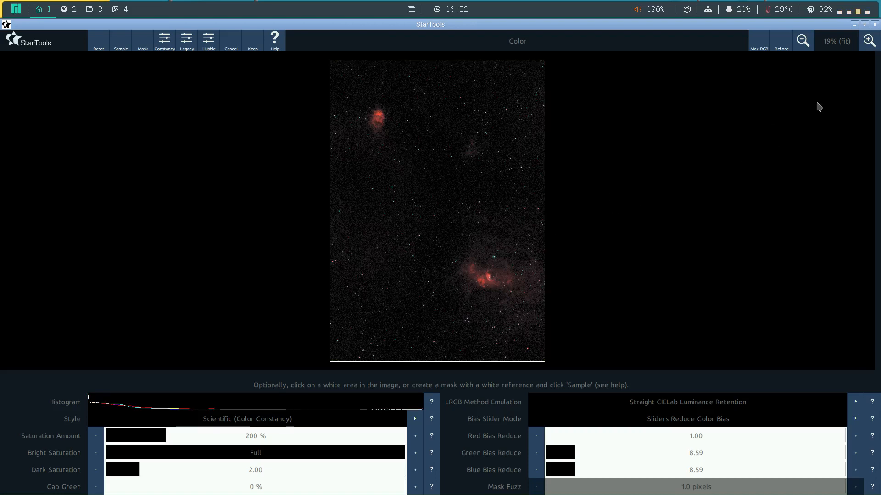
# Set Green Bias Reduce to 10.19 and Saturation Amount to 161 %, and keep the colour calibration
pyautogui.click(869, 41)
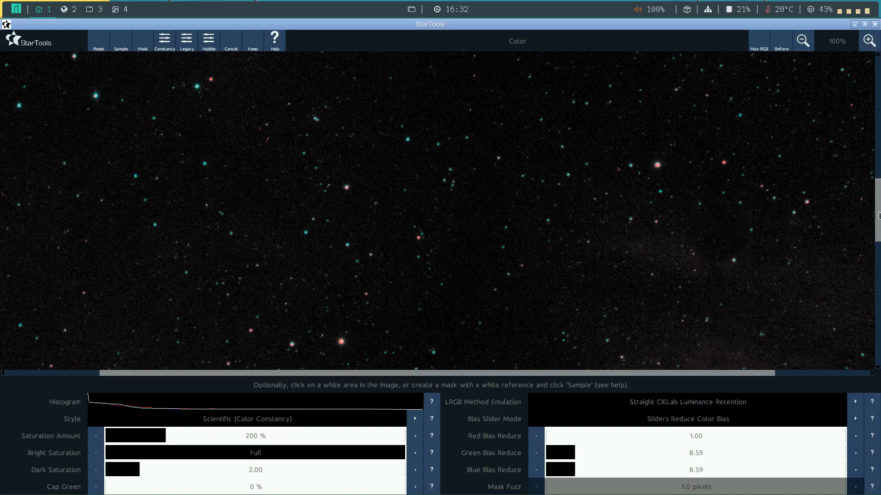
pyautogui.moveTo(878, 210); pyautogui.dragTo(878, 123)
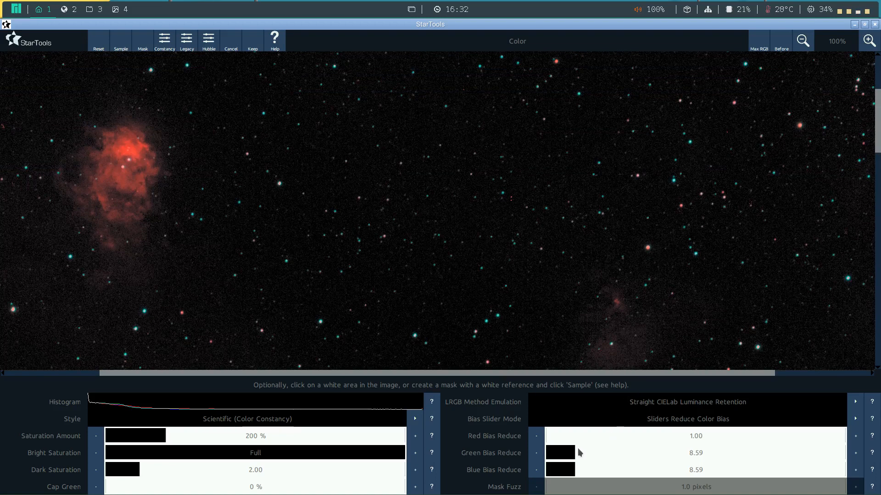
pyautogui.moveTo(577, 448); pyautogui.dragTo(581, 453)
pyautogui.click(582, 453)
pyautogui.click(154, 439)
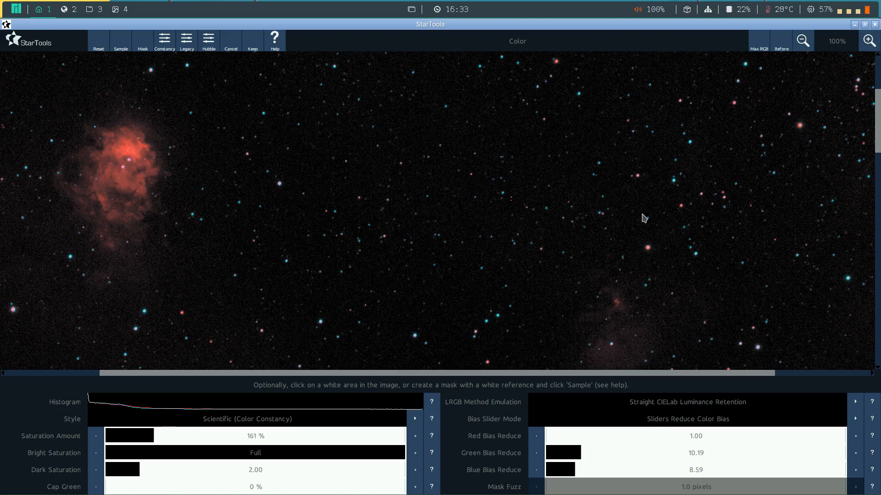
pyautogui.click(254, 44)
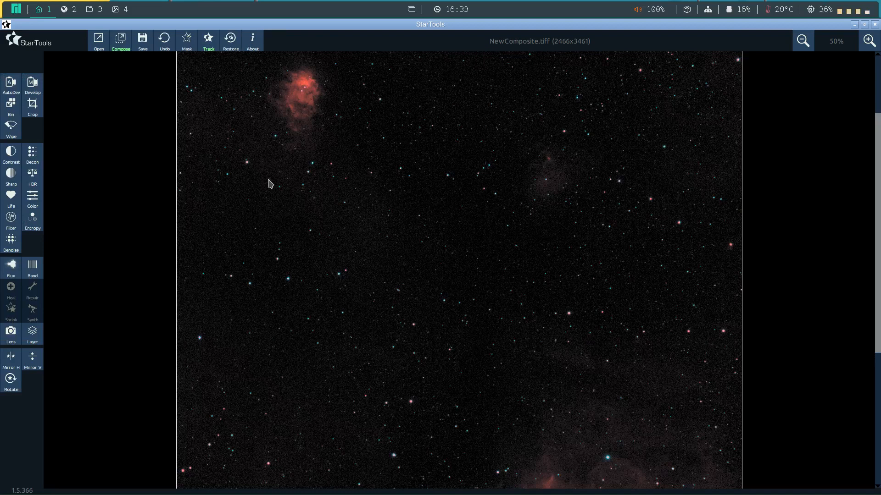
# Stop tracking with final noise reduction, set the Grain Size to 5.2 pixels, and continue to the de-noise settings
pyautogui.click(209, 46)
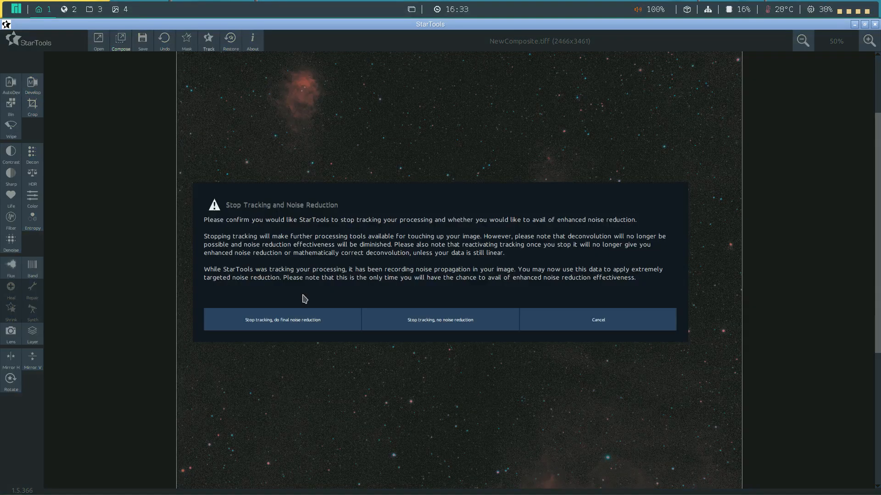
pyautogui.click(276, 324)
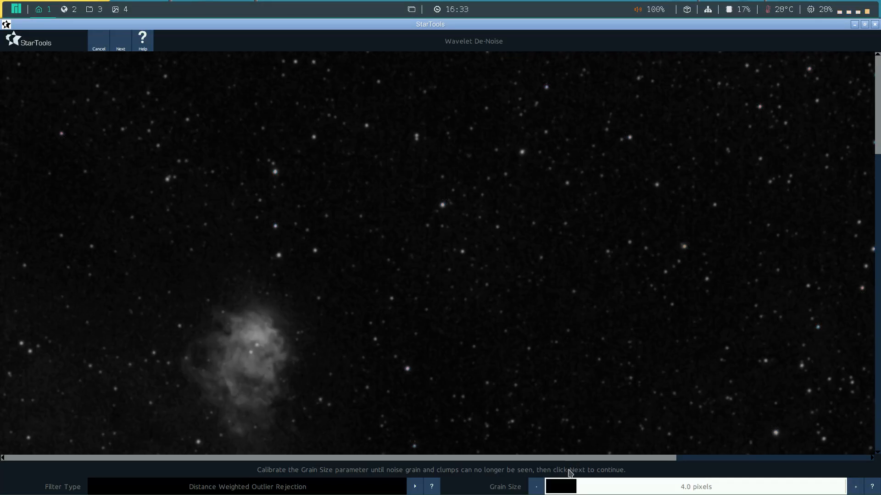
pyautogui.click(589, 489)
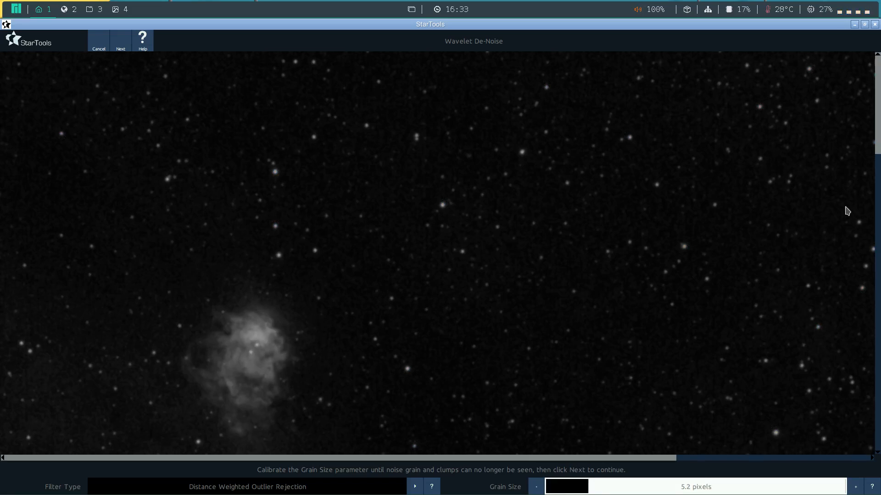
pyautogui.moveTo(877, 154); pyautogui.dragTo(879, 132)
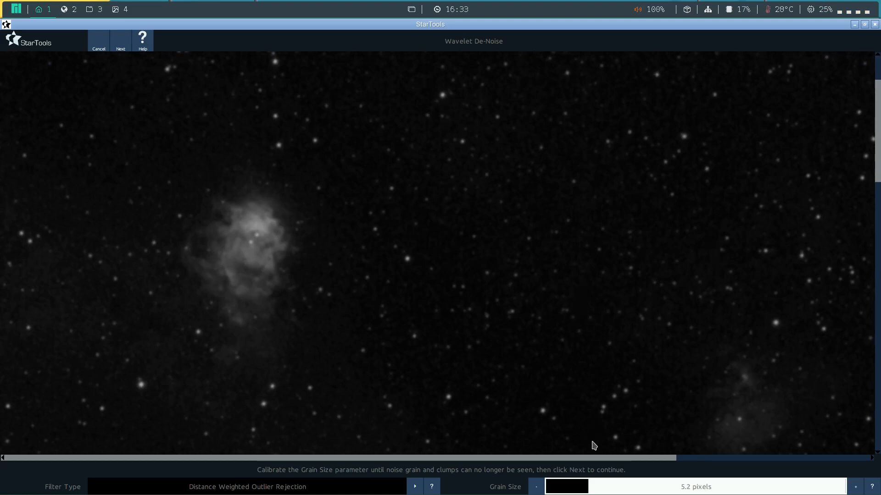
pyautogui.click(121, 46)
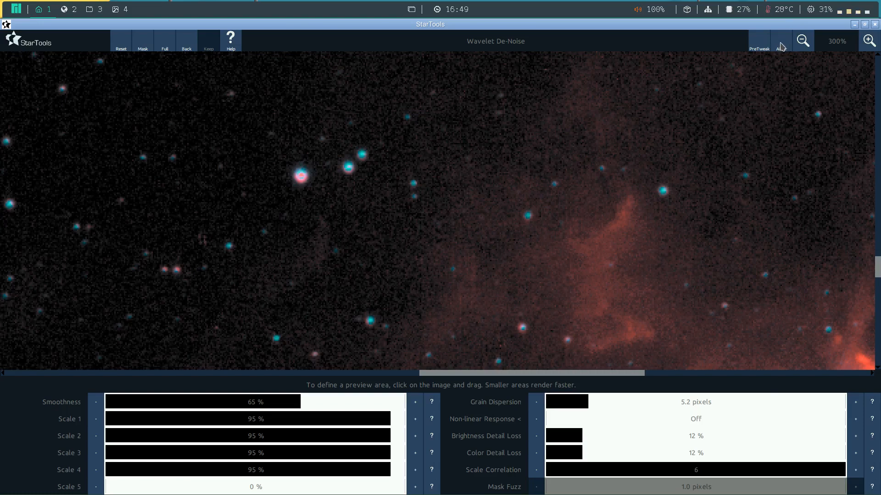
# Compare the Wavelet De-Noise preview area on the red nebula before and after noise reduction
pyautogui.click(781, 46)
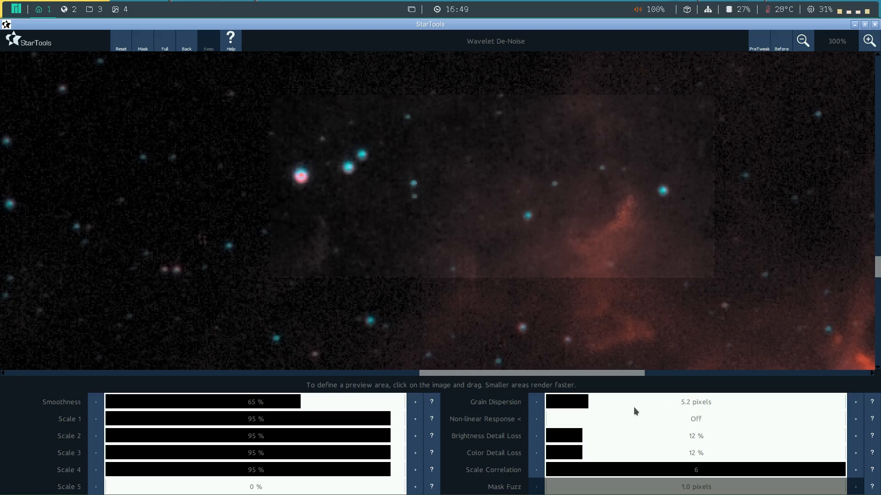
pyautogui.click(783, 44)
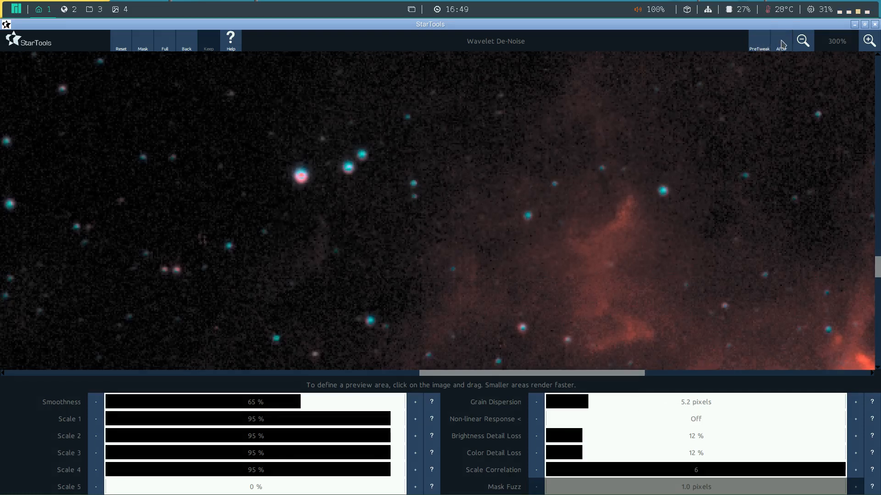
pyautogui.click(783, 45)
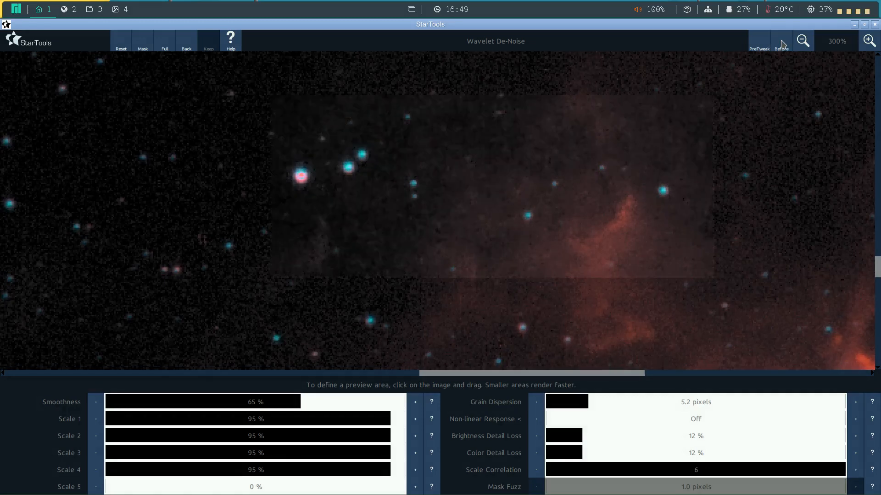
pyautogui.click(783, 44)
# Set Grain Dispersion to 4.5 pixels and Brightness and Color Detail Loss to 14 % each, then compare with the original
pyautogui.click(584, 404)
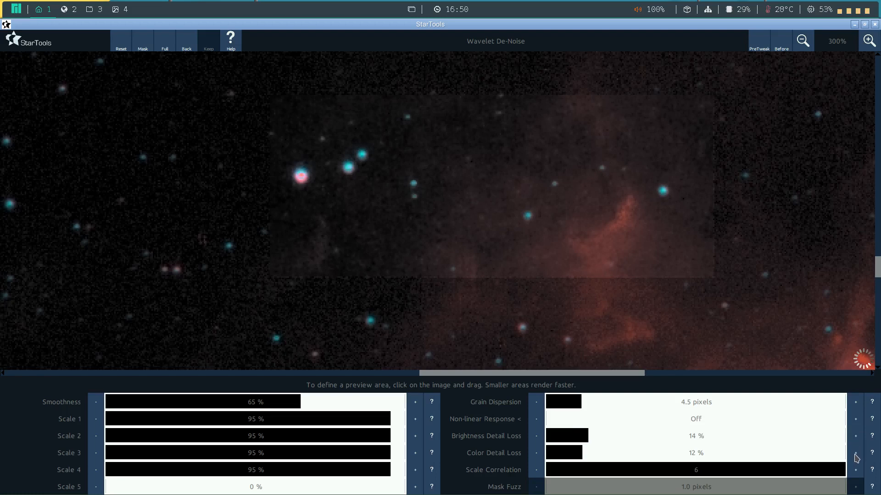
pyautogui.click(856, 454)
pyautogui.click(783, 45)
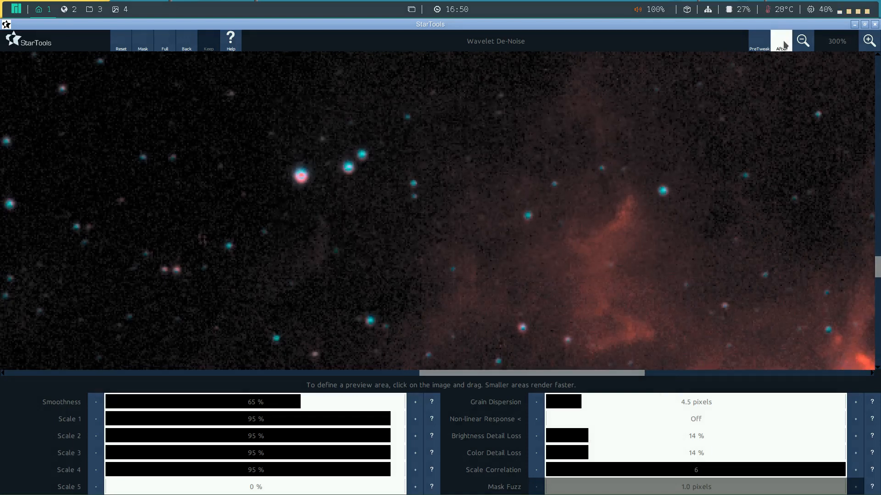
# Apply the wavelet noise reduction to the full image, check it against the original, and keep the result
pyautogui.click(784, 44)
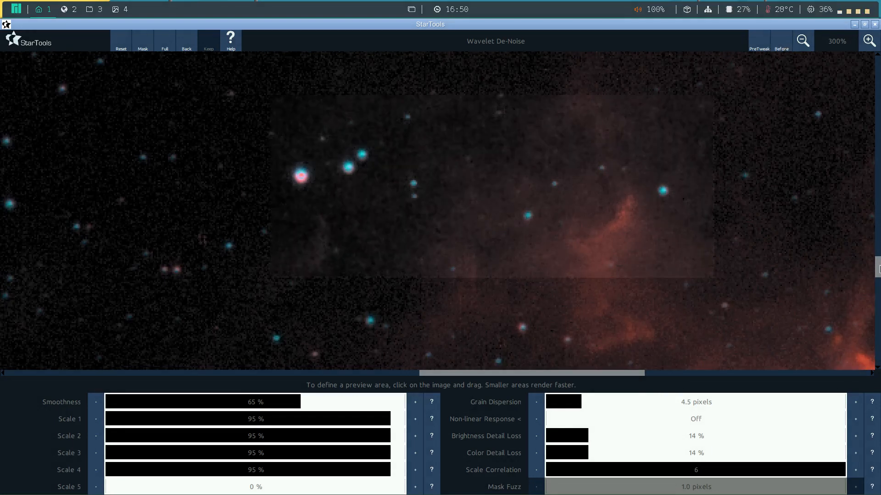
pyautogui.moveTo(878, 268); pyautogui.dragTo(877, 173)
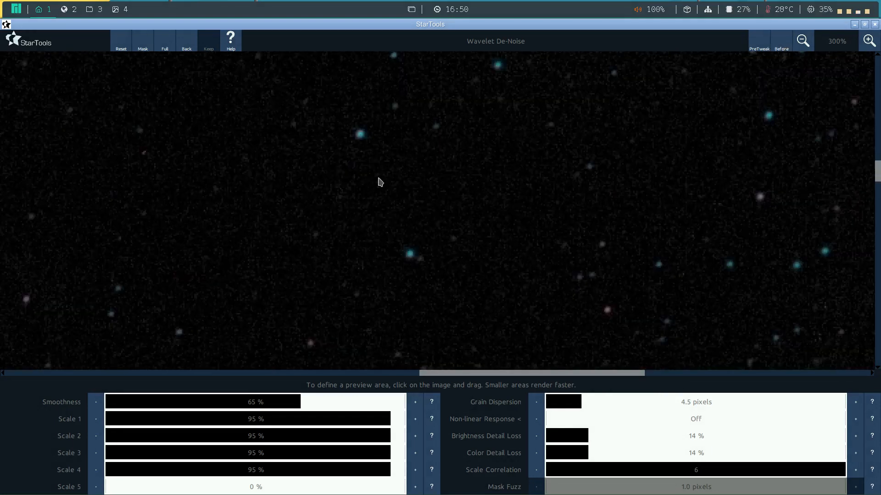
pyautogui.click(164, 45)
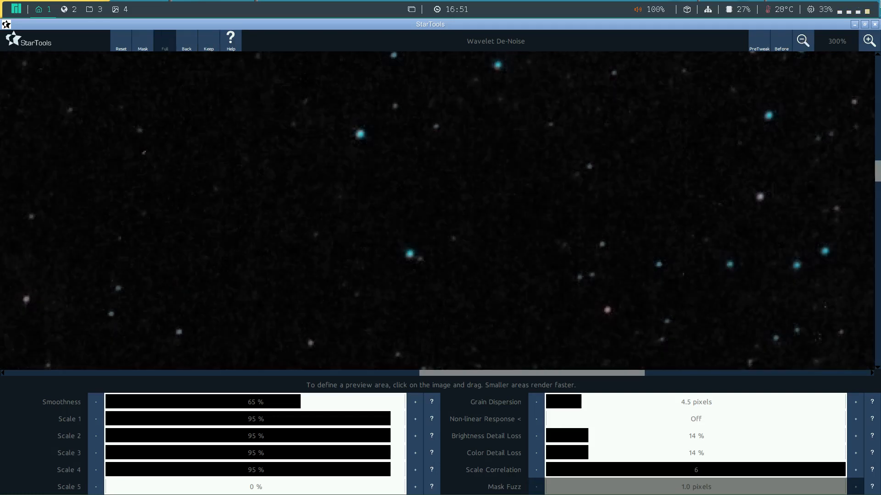
pyautogui.click(784, 48)
pyautogui.click(810, 44)
pyautogui.click(810, 44)
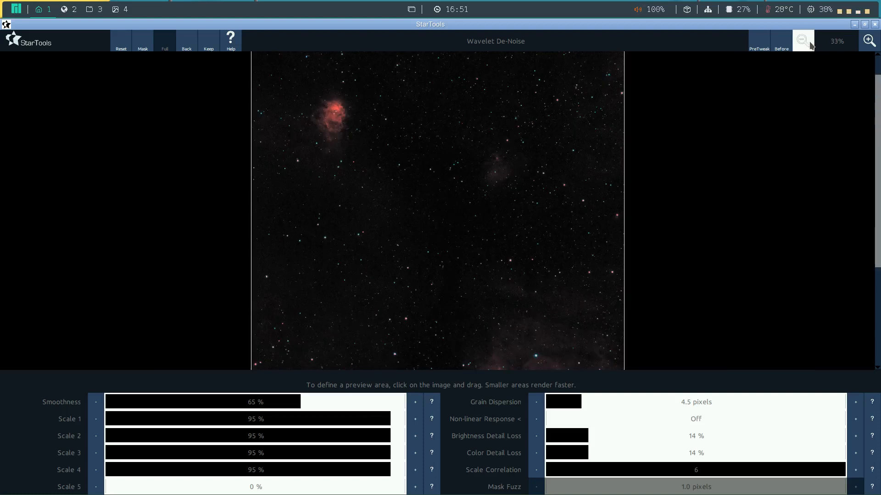
pyautogui.click(809, 45)
pyautogui.click(809, 45)
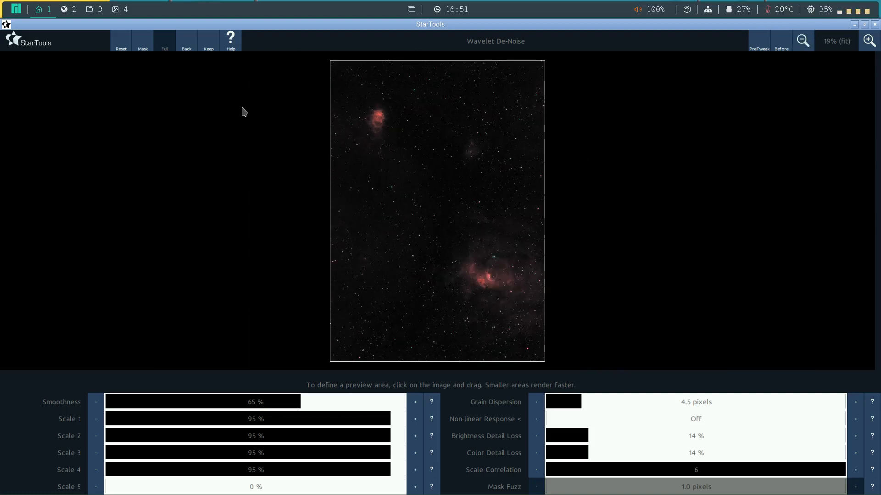
pyautogui.click(209, 44)
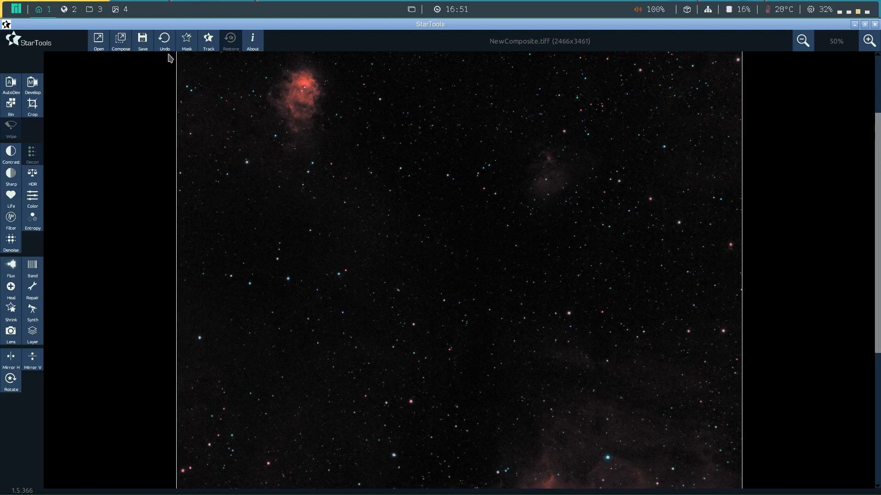
# Generate an automatic star mask with Filter Sensitivity set to 10
pyautogui.click(189, 43)
pyautogui.click(142, 47)
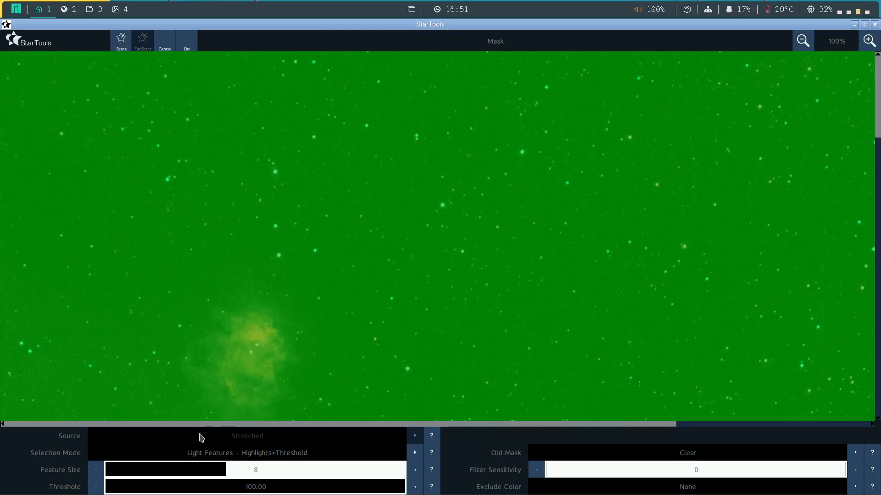
pyautogui.click(664, 473)
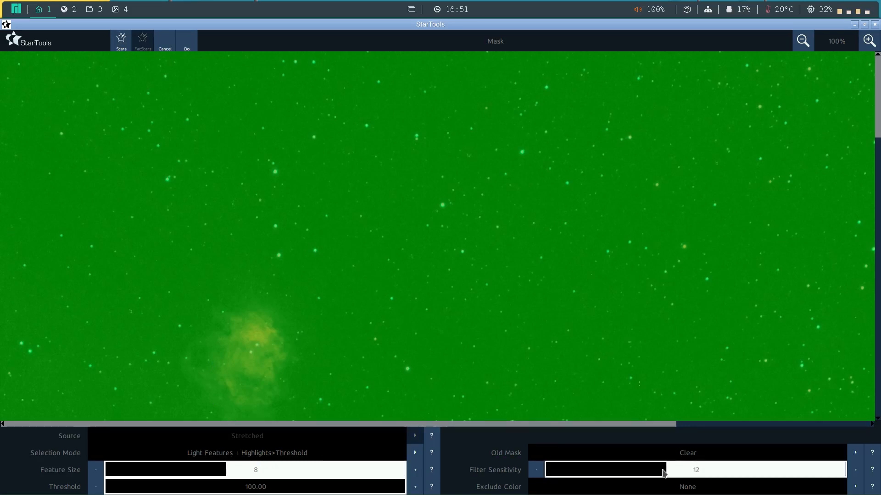
pyautogui.click(643, 471)
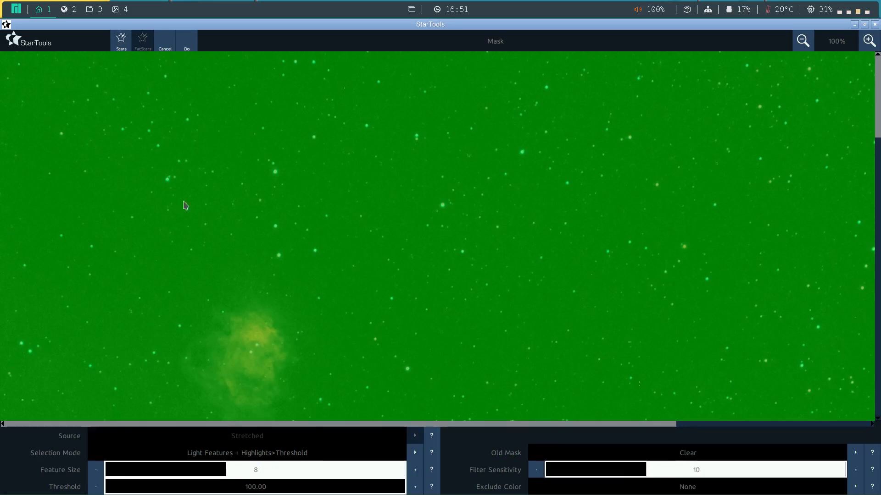
pyautogui.click(189, 37)
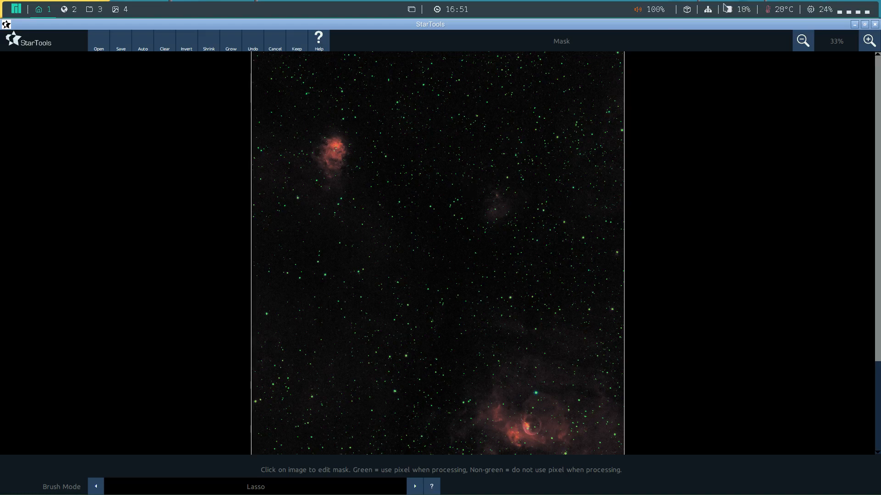
# Remove the bubble-shaped nebula's central star and bright core from the mask using the Flood Fill Lighter Pixels brush
pyautogui.click(870, 45)
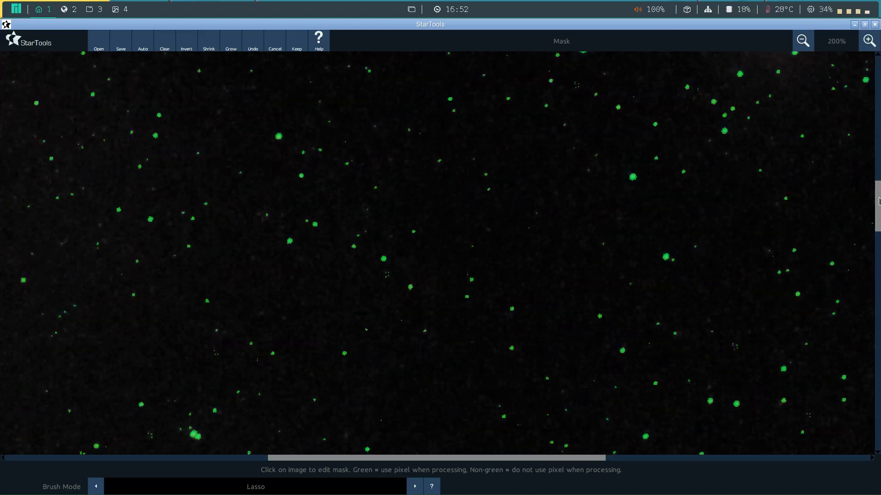
pyautogui.moveTo(878, 201); pyautogui.dragTo(871, 336)
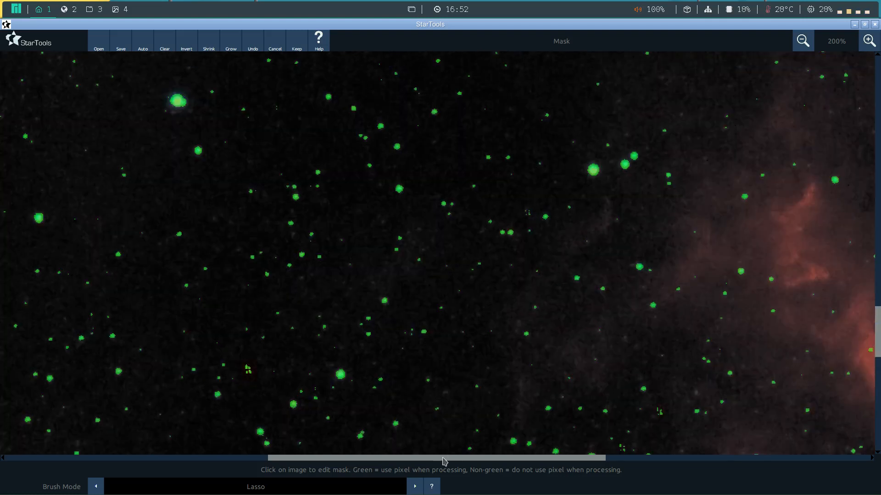
pyautogui.moveTo(443, 460); pyautogui.dragTo(574, 462)
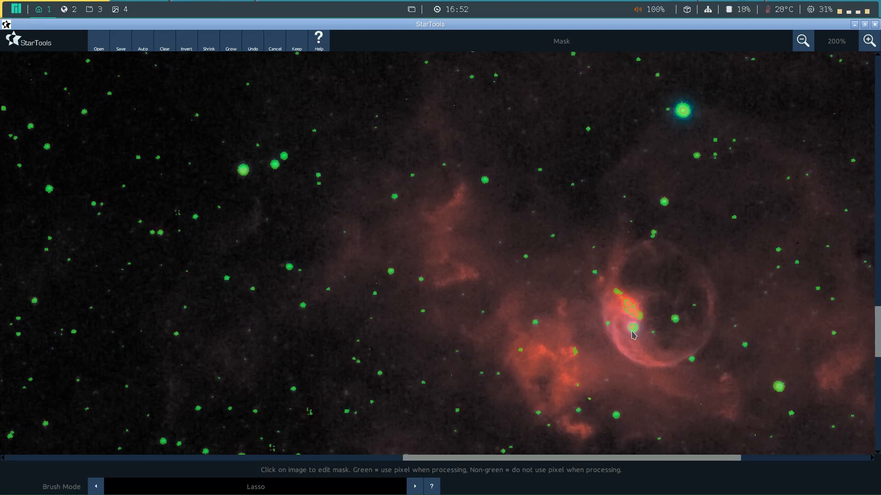
pyautogui.click(276, 486)
pyautogui.click(285, 417)
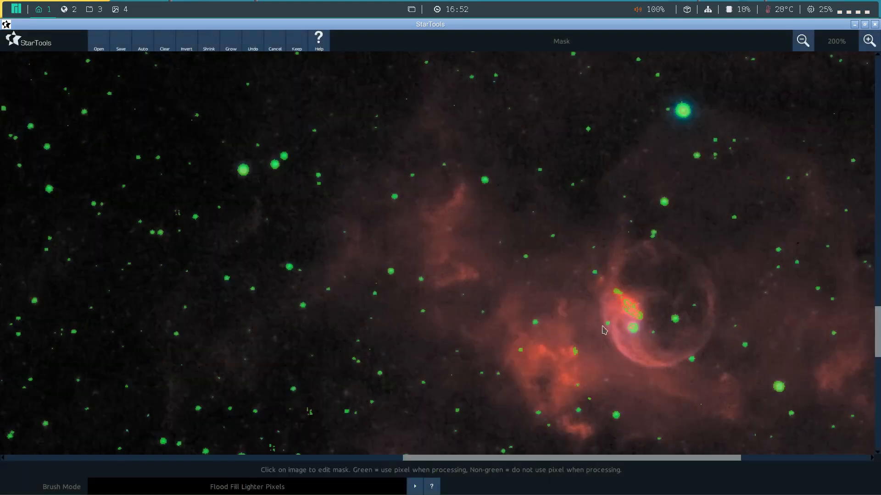
pyautogui.click(634, 328)
pyautogui.click(642, 317)
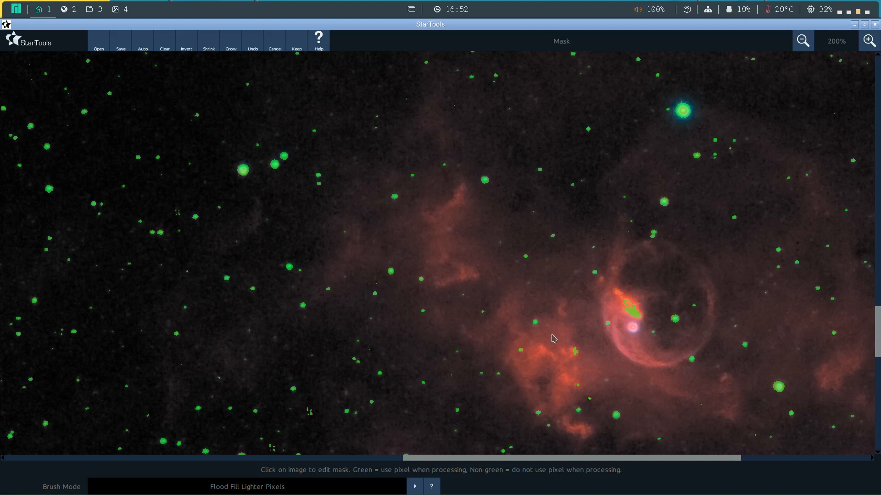
pyautogui.click(630, 307)
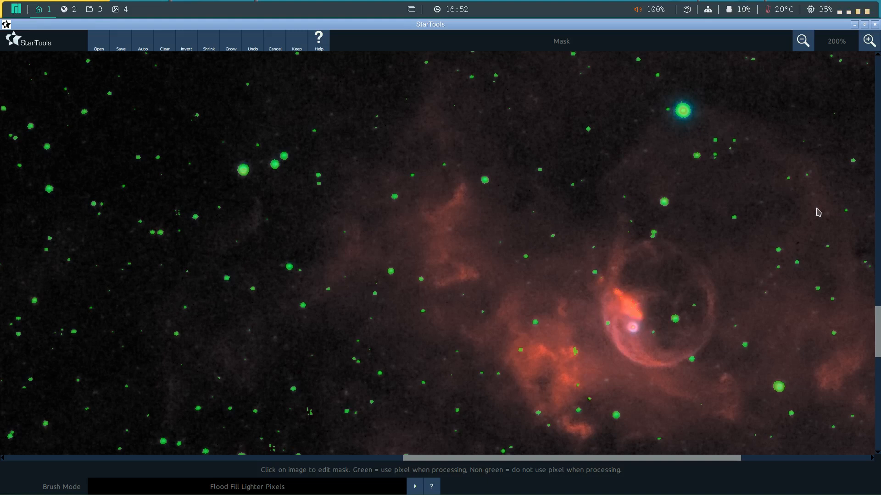
# Lasso the falsely masked spots in the upper red nebula's bright core and remove them using Flood Fill Lighter Pixels
pyautogui.moveTo(876, 321); pyautogui.dragTo(877, 81)
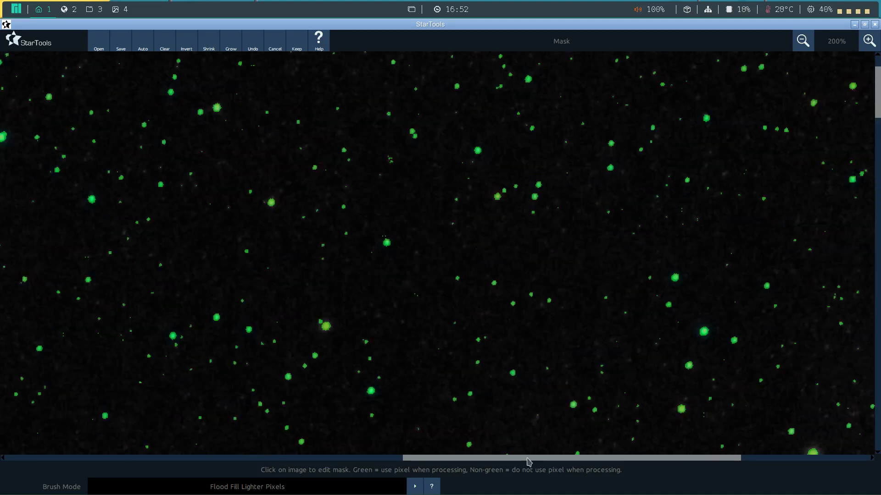
pyautogui.moveTo(528, 458); pyautogui.dragTo(166, 444)
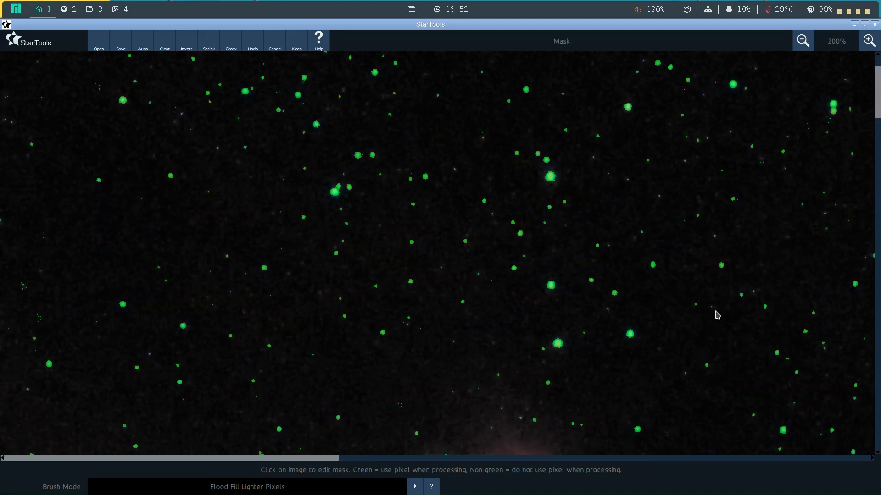
pyautogui.moveTo(878, 111); pyautogui.dragTo(875, 143)
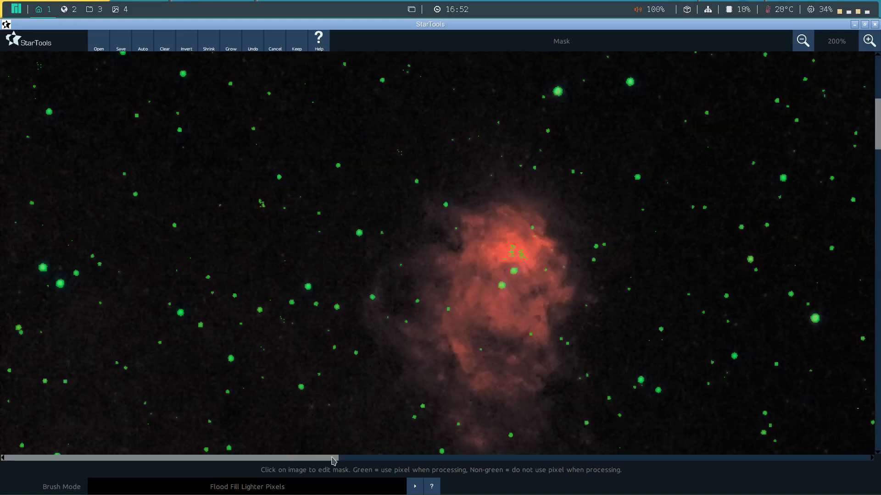
pyautogui.click(251, 486)
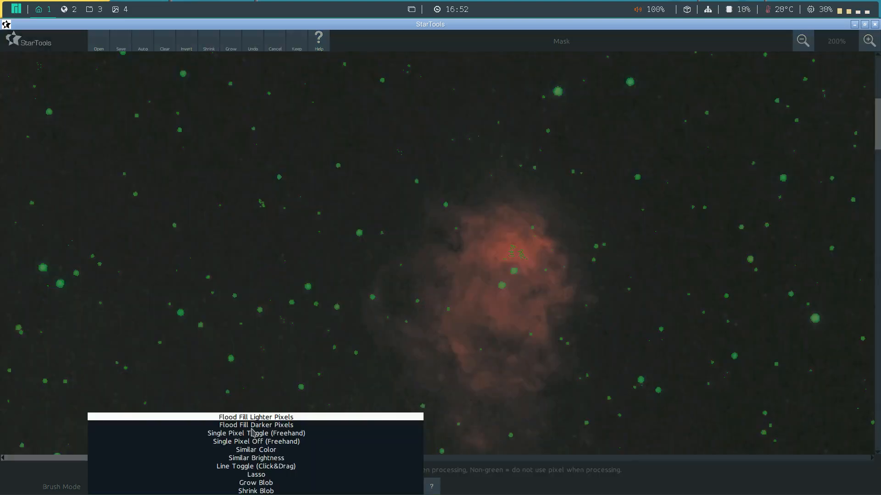
pyautogui.click(263, 476)
pyautogui.moveTo(523, 243)
pyautogui.mouseDown()
pyautogui.moveTo(501, 243)
pyautogui.moveTo(509, 257)
pyautogui.moveTo(529, 262)
pyautogui.moveTo(529, 236)
pyautogui.moveTo(520, 236)
pyautogui.mouseUp()
pyautogui.click(266, 492)
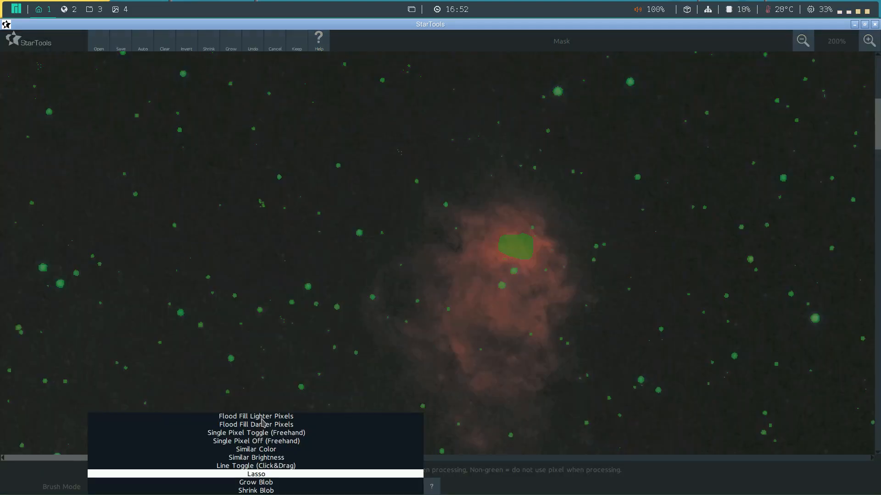
pyautogui.click(264, 416)
pyautogui.click(521, 253)
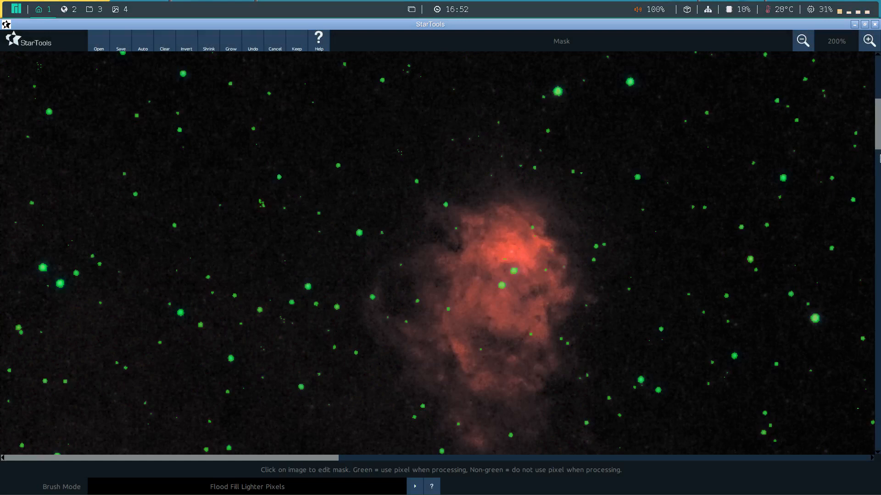
# Enlarge the mask around the bright blue star above the bubble nebula with Grow Blob, and keep the mask
pyautogui.moveTo(879, 158); pyautogui.dragTo(874, 336)
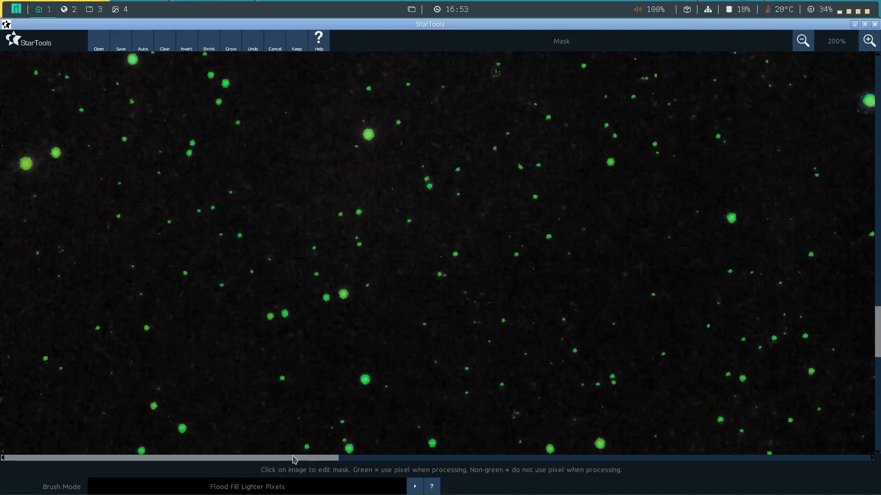
pyautogui.moveTo(293, 462); pyautogui.dragTo(570, 448)
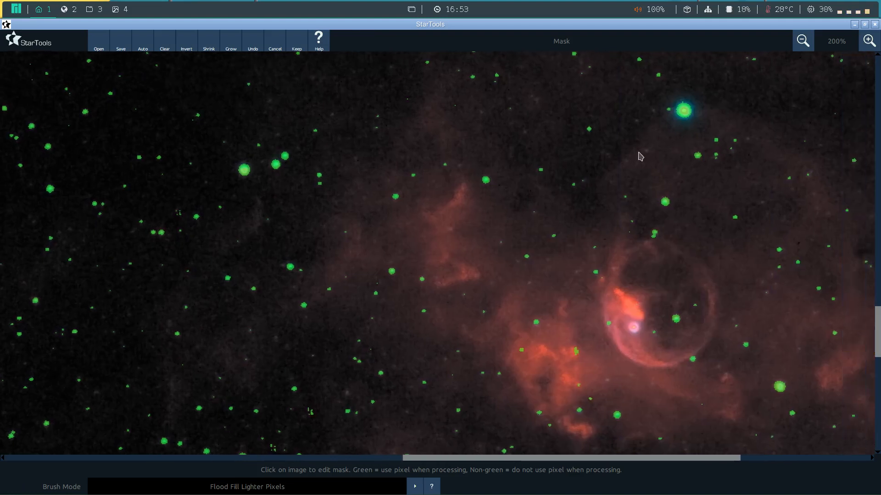
pyautogui.click(261, 488)
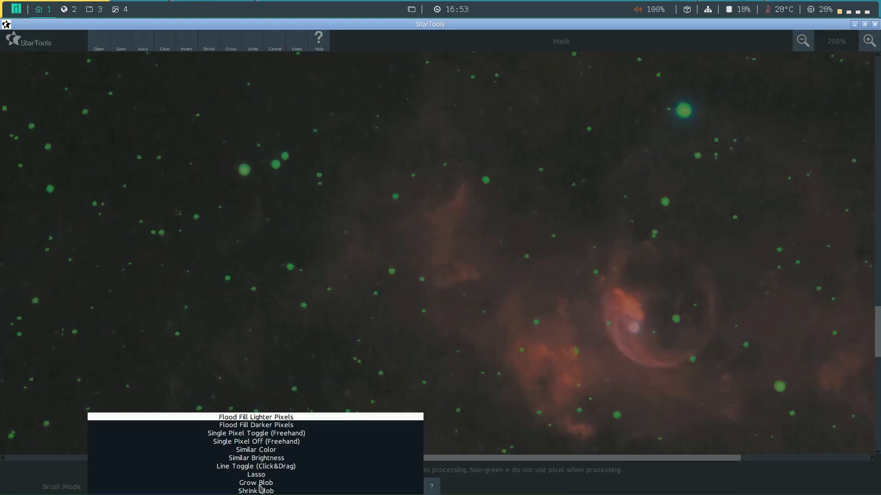
pyautogui.click(259, 484)
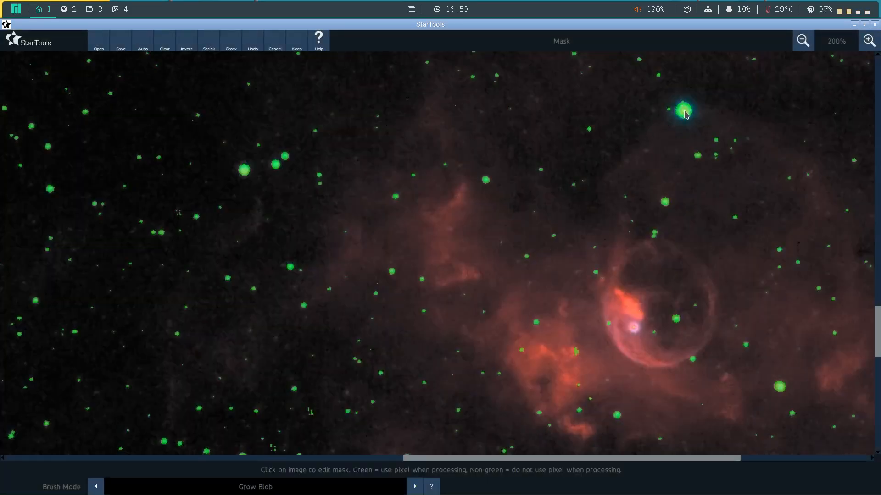
pyautogui.click(684, 111)
pyautogui.click(684, 111)
pyautogui.click(684, 111)
pyautogui.click(684, 111)
pyautogui.click(297, 41)
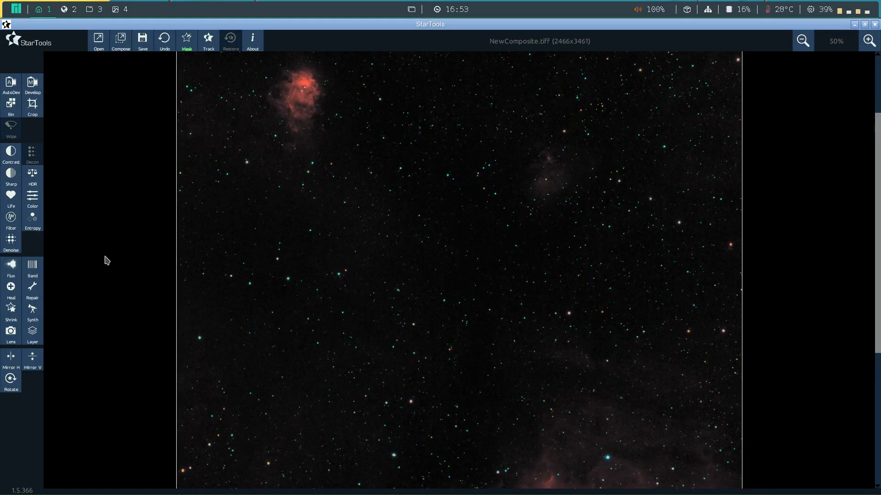
# Heal out the masked stars with New Darker Than Old Yes, Quality Low and Grow Mask 3 pixels, and keep the result
pyautogui.click(11, 288)
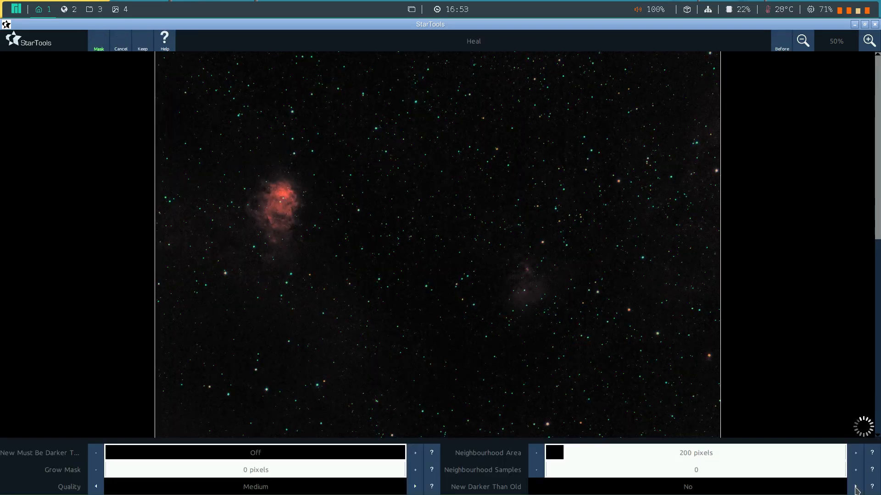
pyautogui.click(855, 488)
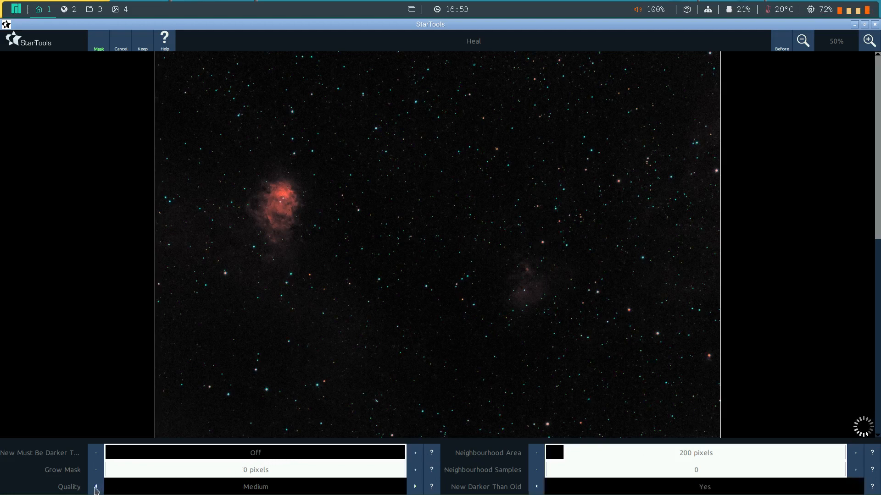
pyautogui.click(95, 487)
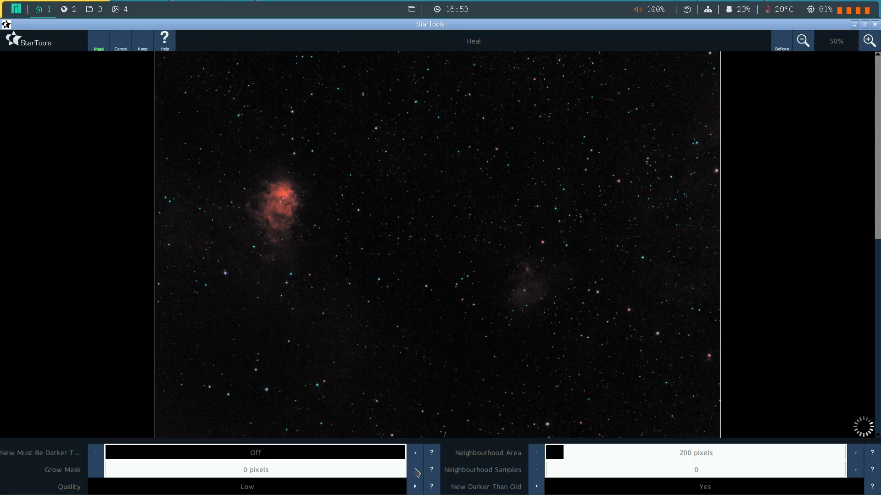
pyautogui.click(415, 470)
pyautogui.click(416, 470)
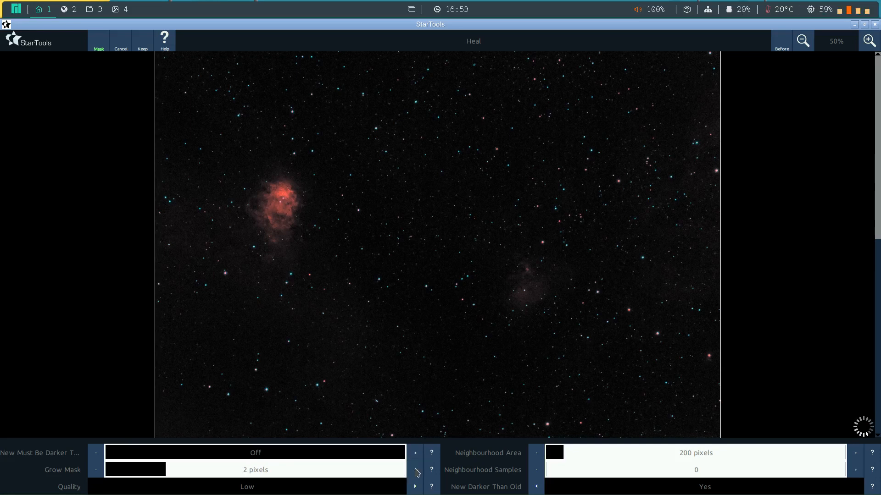
pyautogui.click(416, 471)
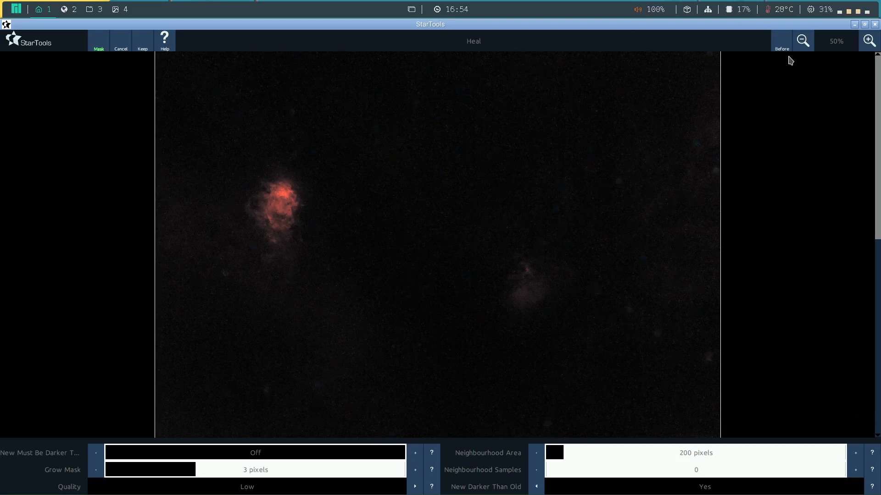
pyautogui.click(804, 44)
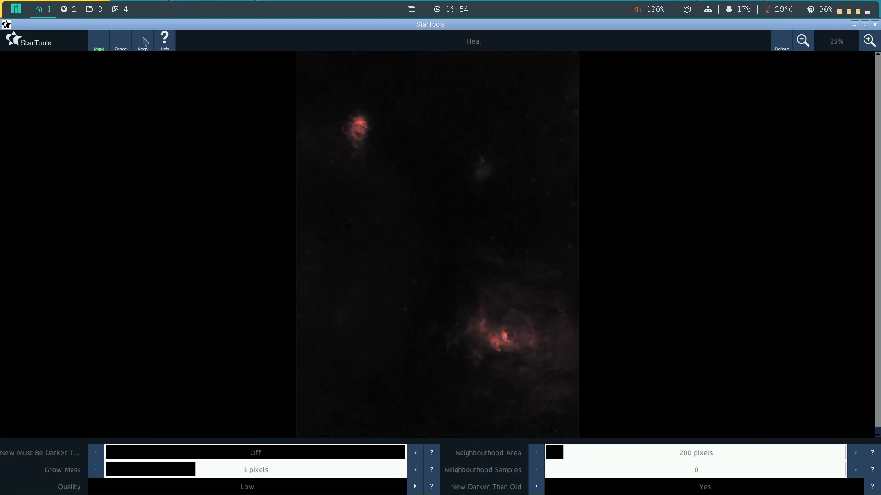
pyautogui.click(146, 41)
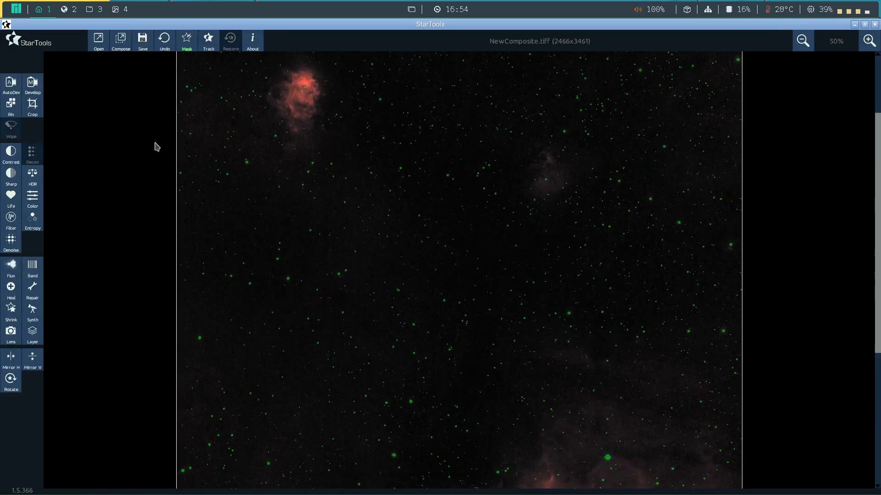
# Clear the star mask, invert it so the whole image is selected, and keep the mask
pyautogui.click(186, 42)
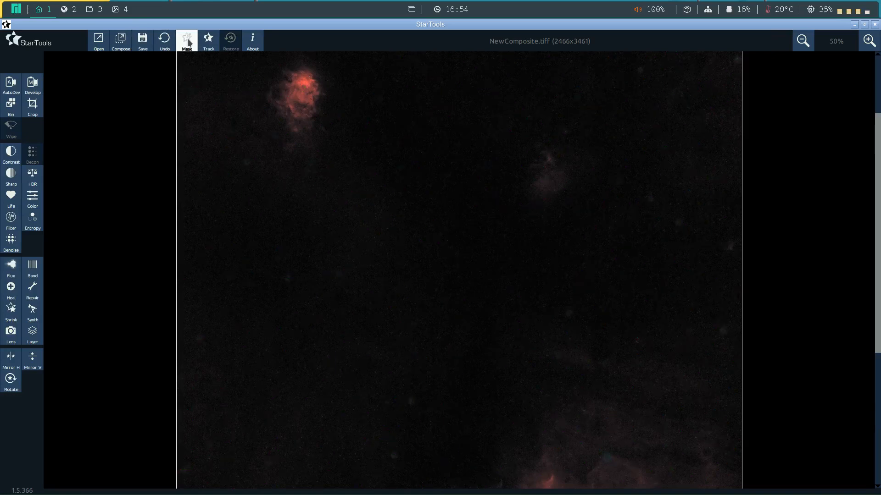
pyautogui.click(164, 43)
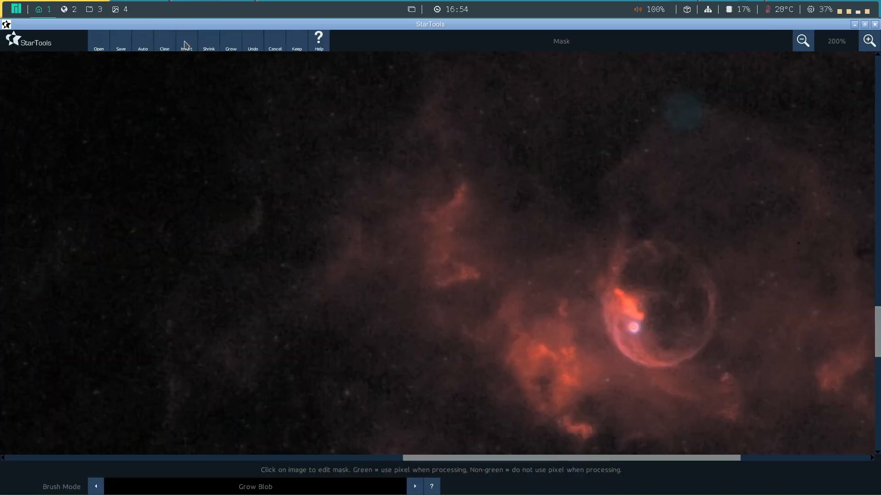
pyautogui.click(184, 44)
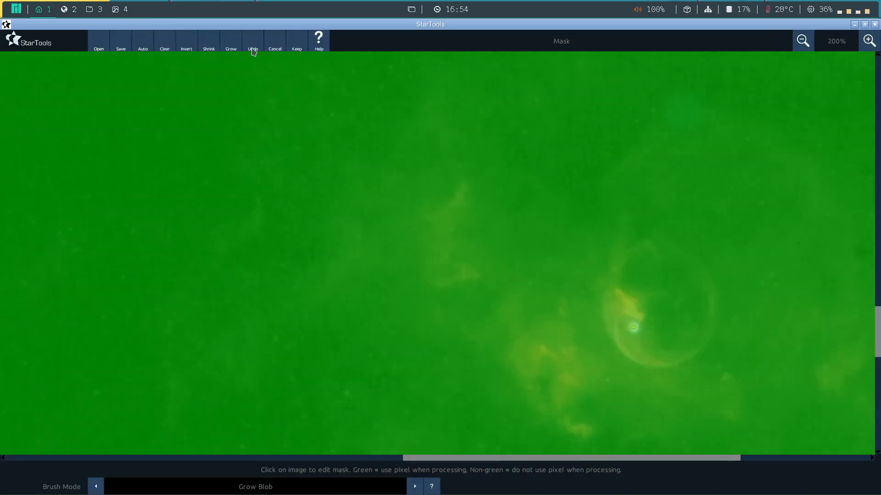
pyautogui.click(296, 44)
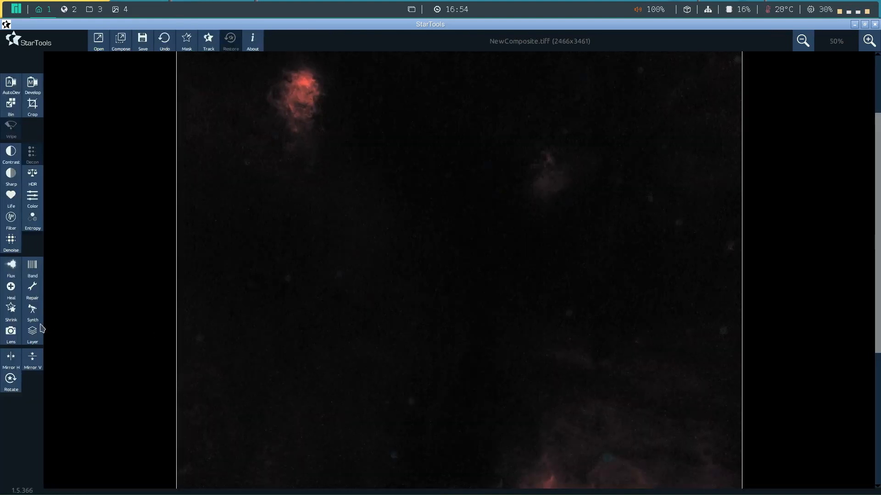
# Extract a stars-only image in the Layer module by loading the undo image as background and using Subtract, and keep the result
pyautogui.click(33, 336)
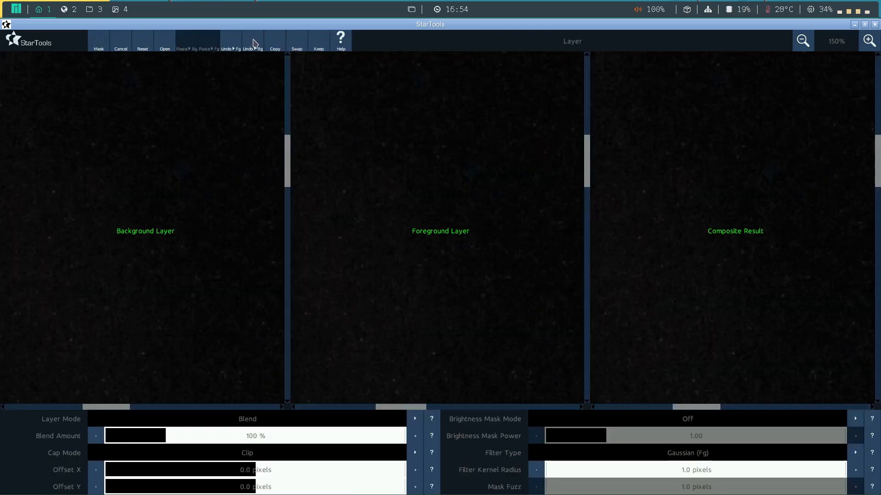
pyautogui.click(253, 42)
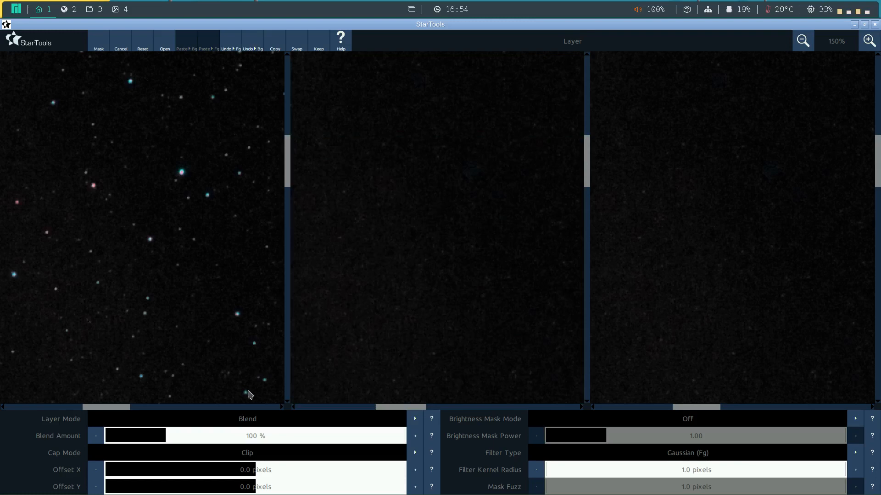
pyautogui.click(239, 421)
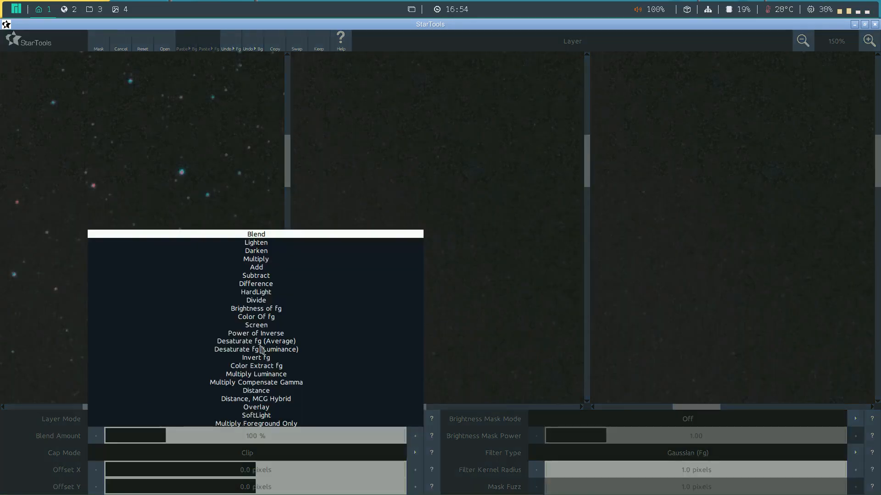
pyautogui.click(266, 276)
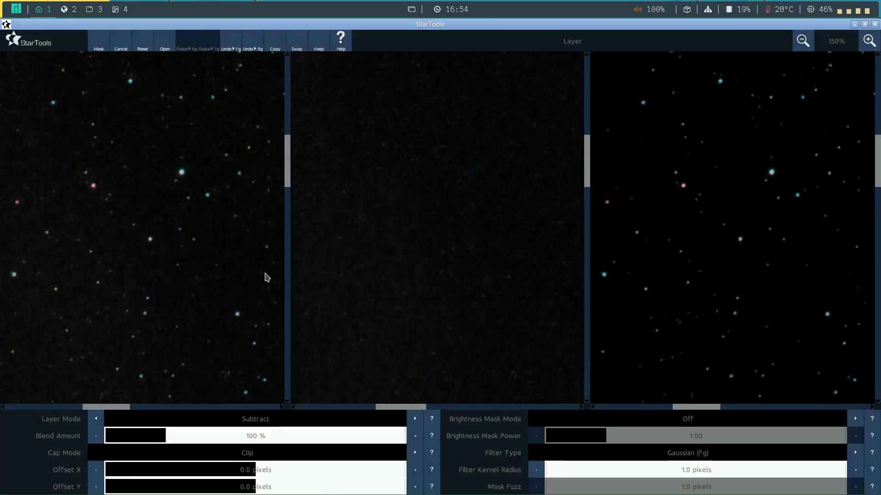
pyautogui.click(321, 44)
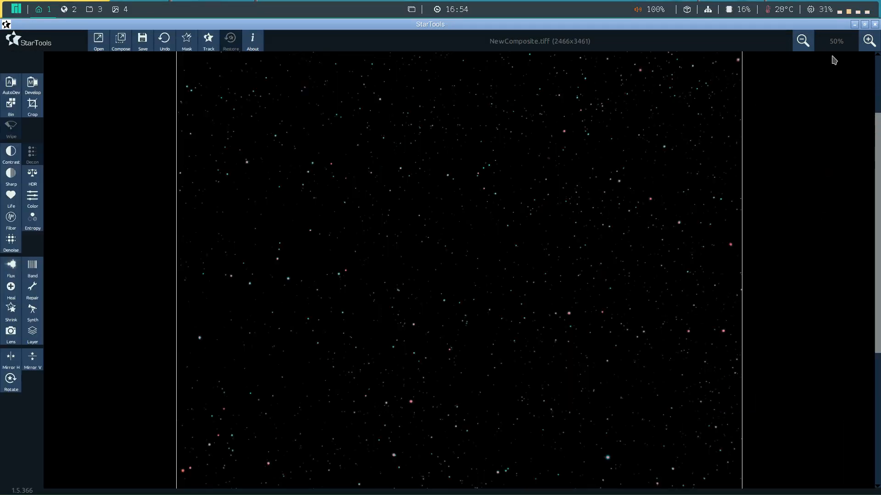
# Examine the extracted star field as a whole and at close range for star colour and leftover nebulosity
pyautogui.click(803, 41)
pyautogui.click(802, 41)
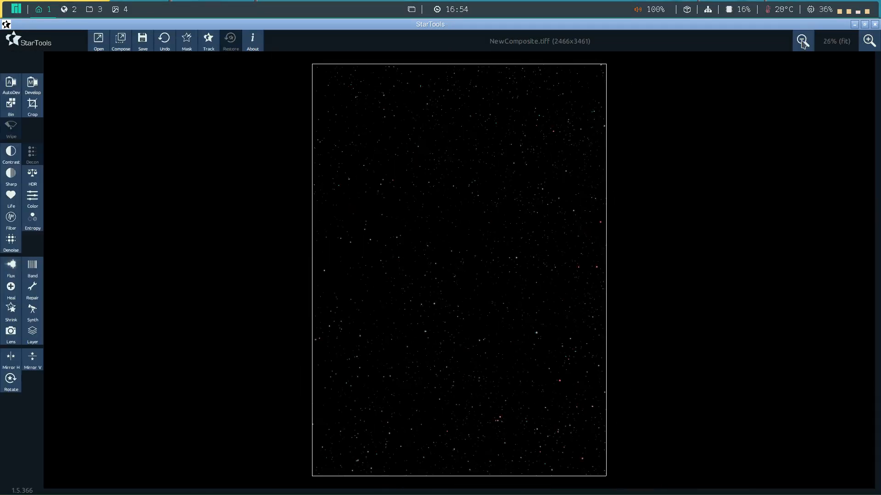
pyautogui.click(868, 42)
pyautogui.click(869, 42)
pyautogui.click(868, 42)
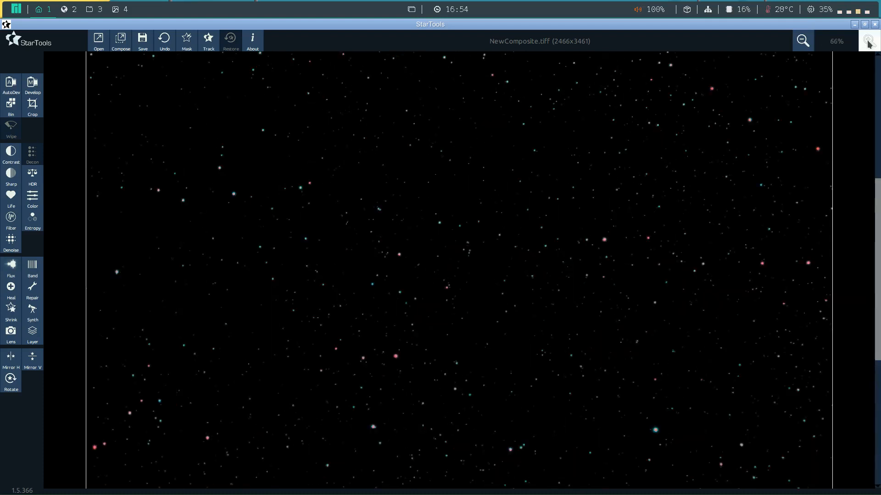
pyautogui.click(868, 41)
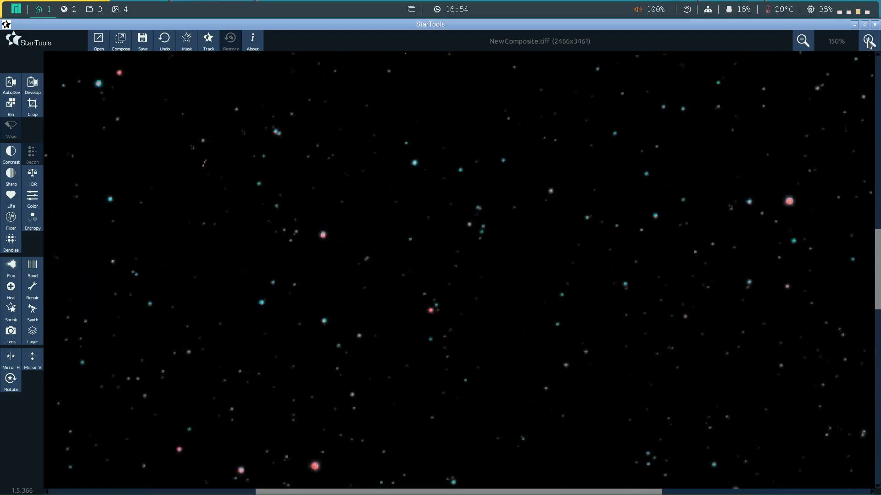
pyautogui.click(806, 45)
pyautogui.click(806, 45)
pyautogui.click(805, 46)
pyautogui.click(805, 46)
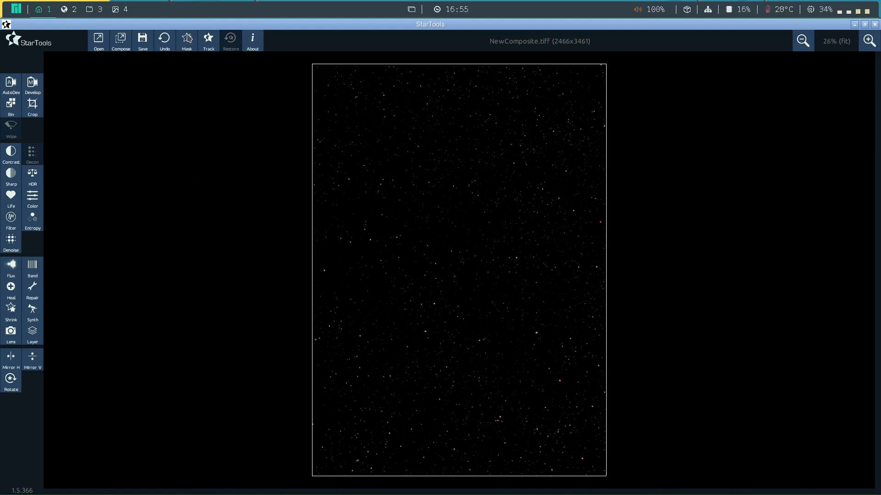
# Generate an automatic star mask with the Stars preset and Filter Sensitivity 5
pyautogui.click(187, 39)
pyautogui.click(143, 46)
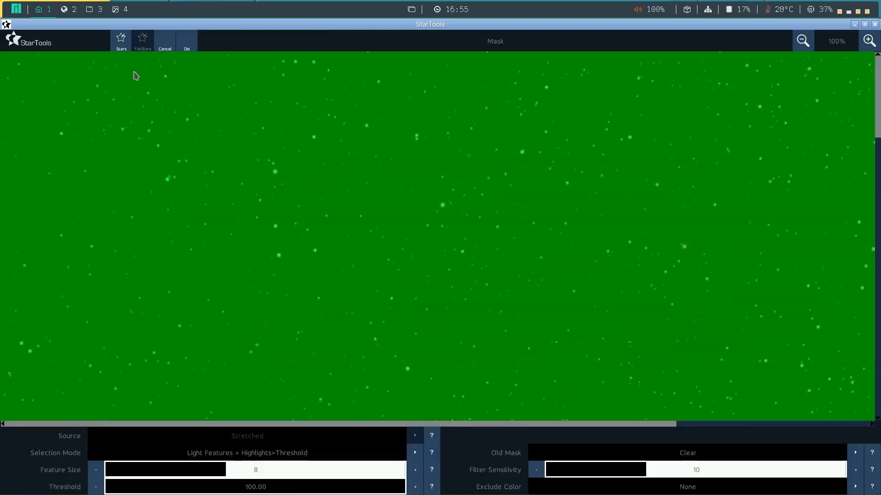
pyautogui.click(121, 41)
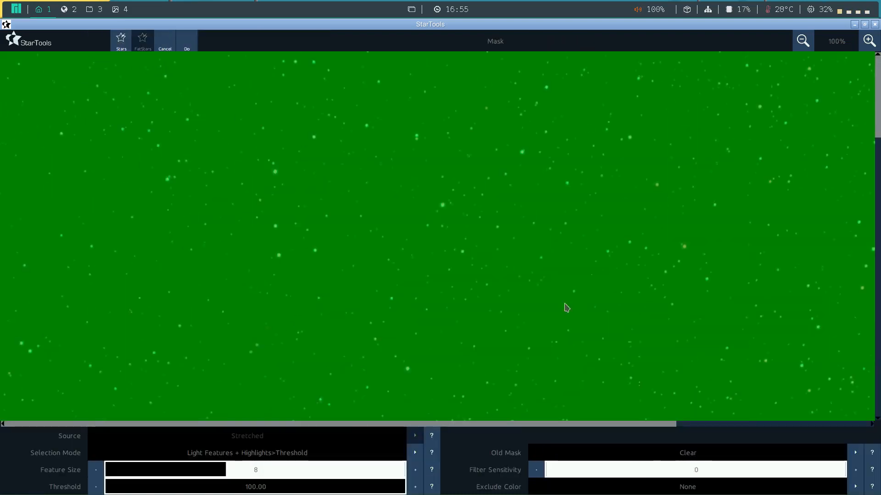
pyautogui.click(597, 469)
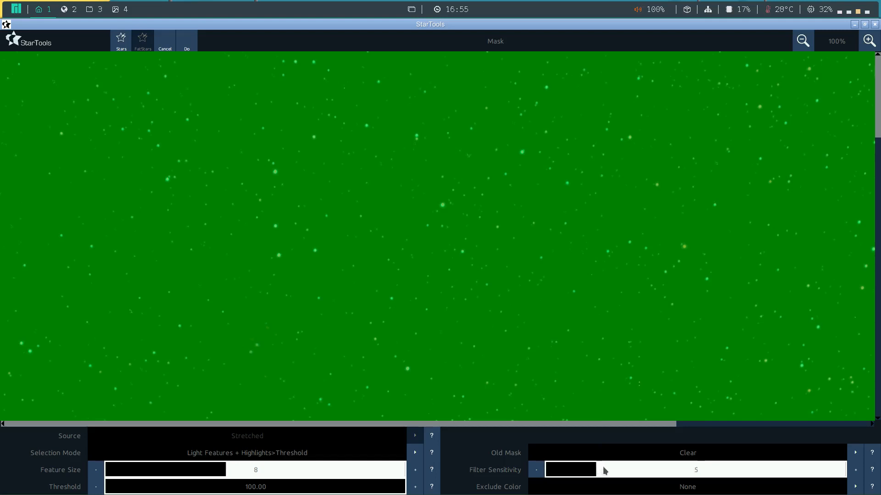
pyautogui.click(187, 47)
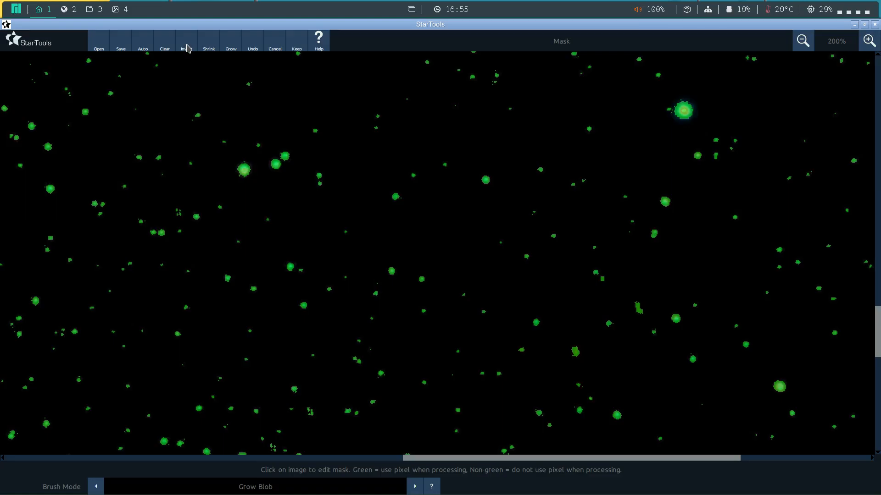
# Shrink the star mask twice and grow it back twice to drop the faintest stars
pyautogui.click(802, 42)
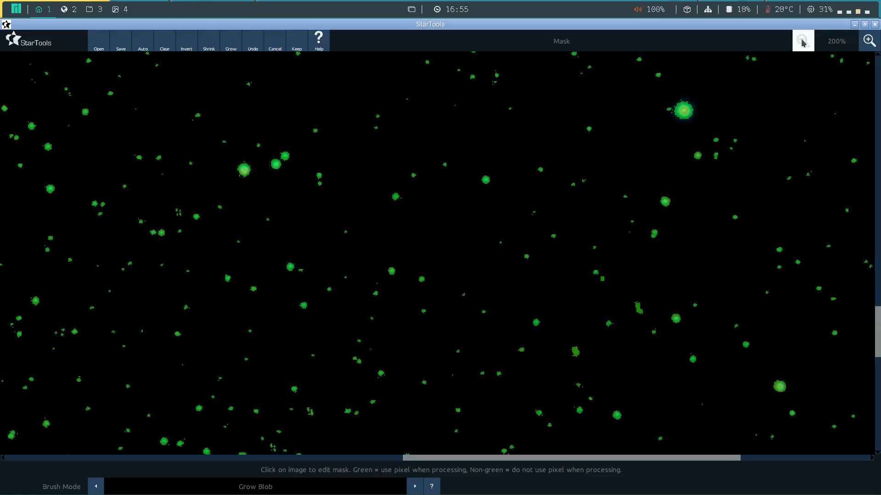
pyautogui.click(869, 44)
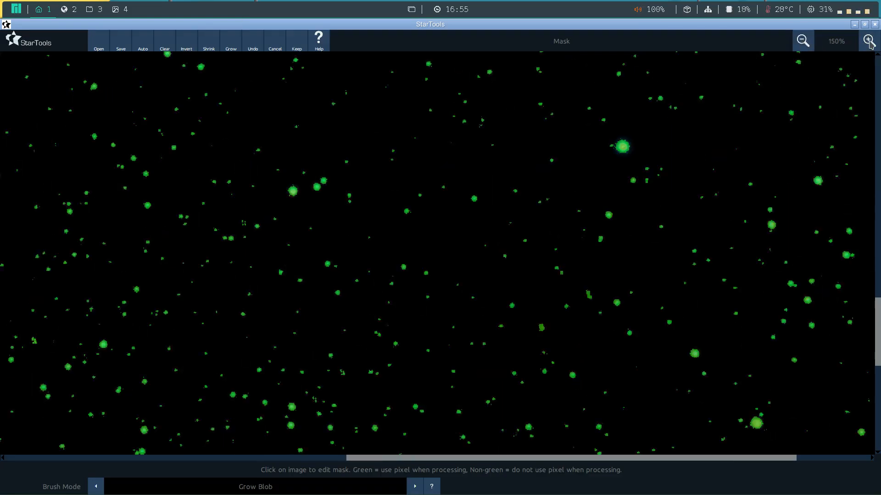
pyautogui.click(802, 43)
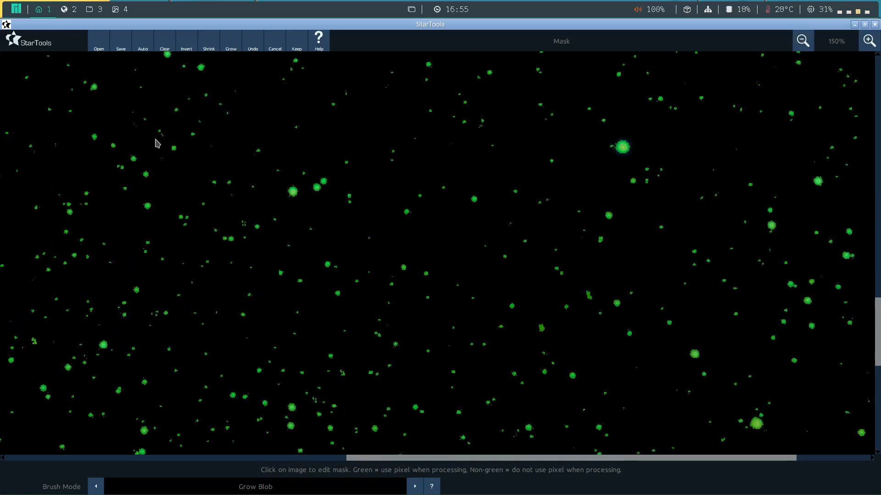
pyautogui.click(209, 44)
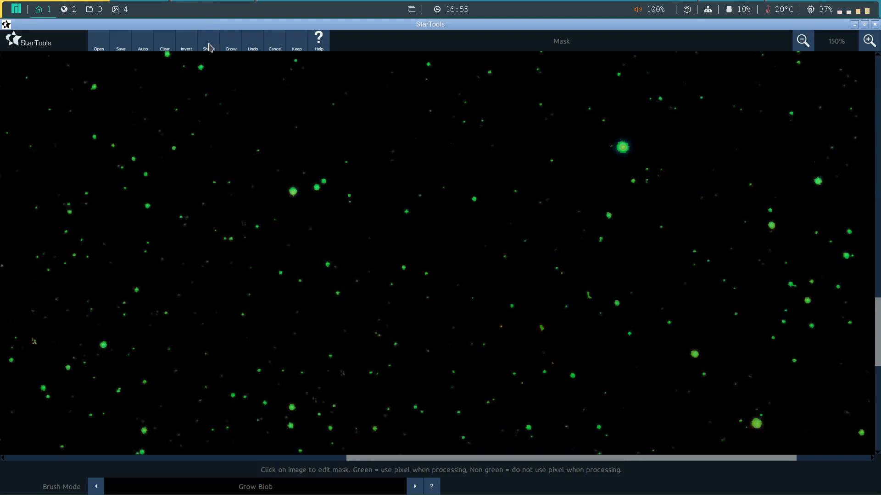
pyautogui.click(209, 46)
pyautogui.click(231, 43)
pyautogui.click(231, 43)
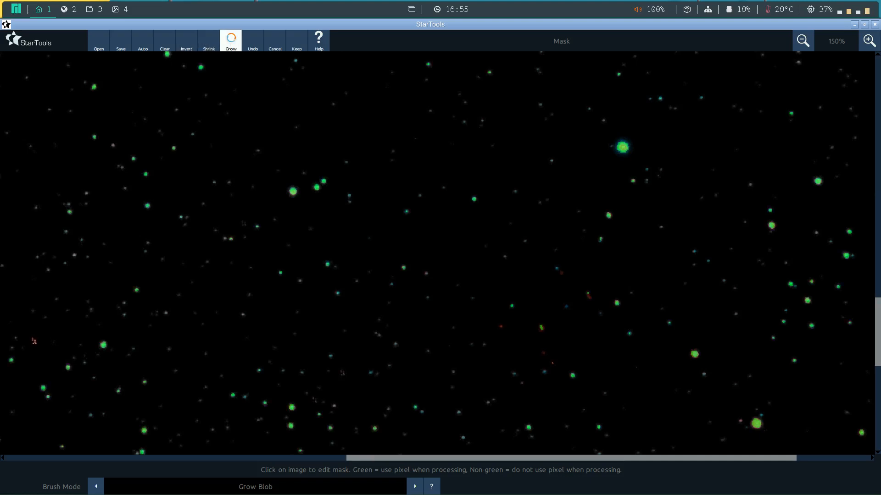
# Restrict the mask to the larger stars by shrinking it three times and growing it five times, and keep it
pyautogui.click(805, 46)
pyautogui.click(804, 41)
pyautogui.click(804, 41)
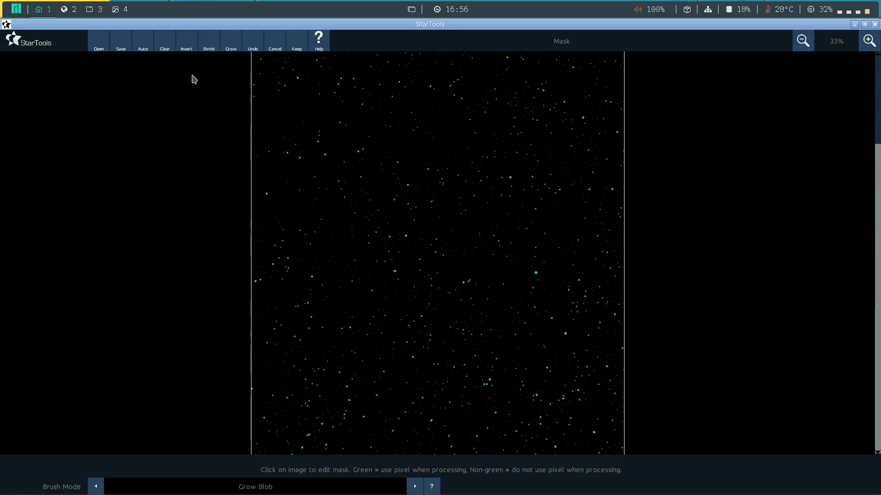
pyautogui.click(868, 41)
pyautogui.click(868, 41)
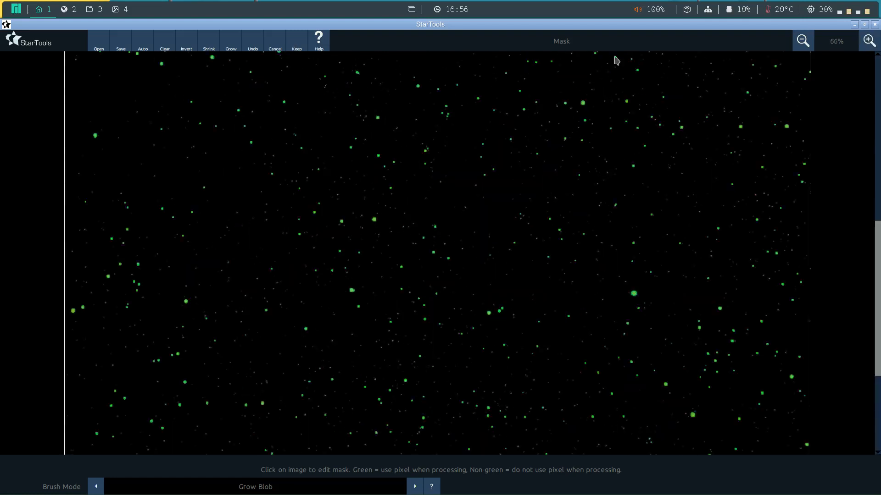
pyautogui.click(209, 44)
pyautogui.click(209, 48)
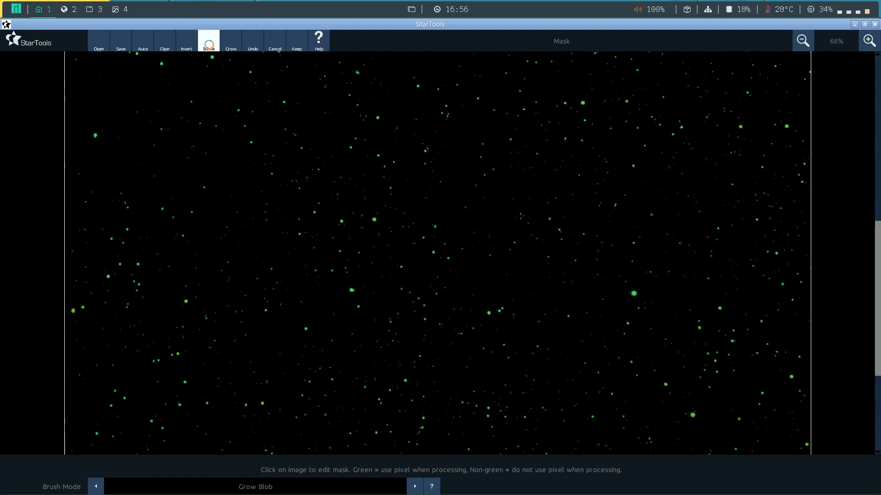
pyautogui.click(211, 50)
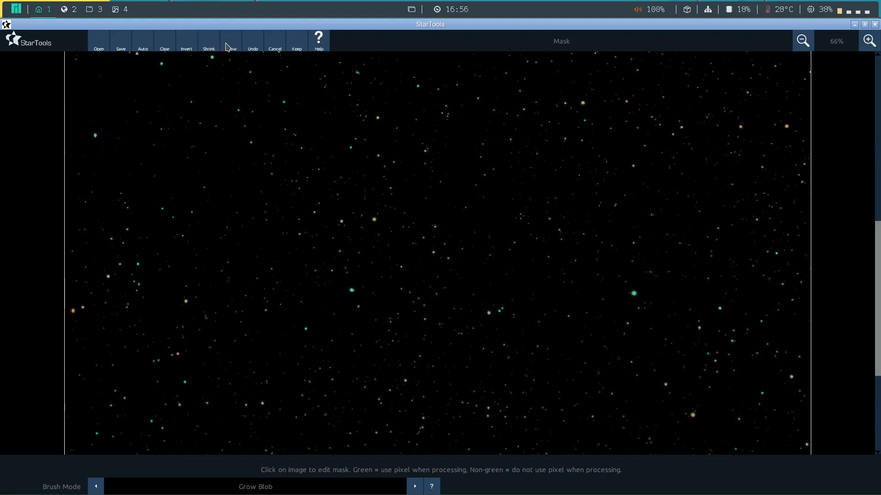
pyautogui.click(231, 45)
pyautogui.click(231, 45)
pyautogui.click(230, 46)
pyautogui.click(231, 45)
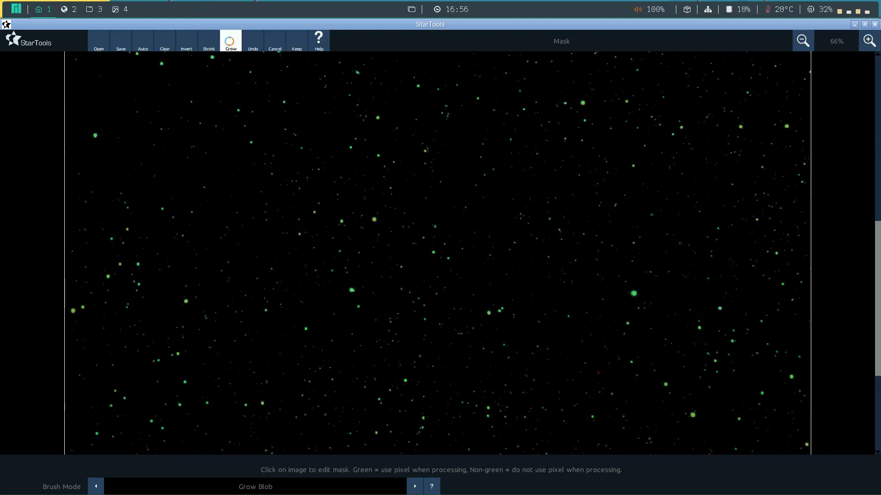
pyautogui.click(230, 45)
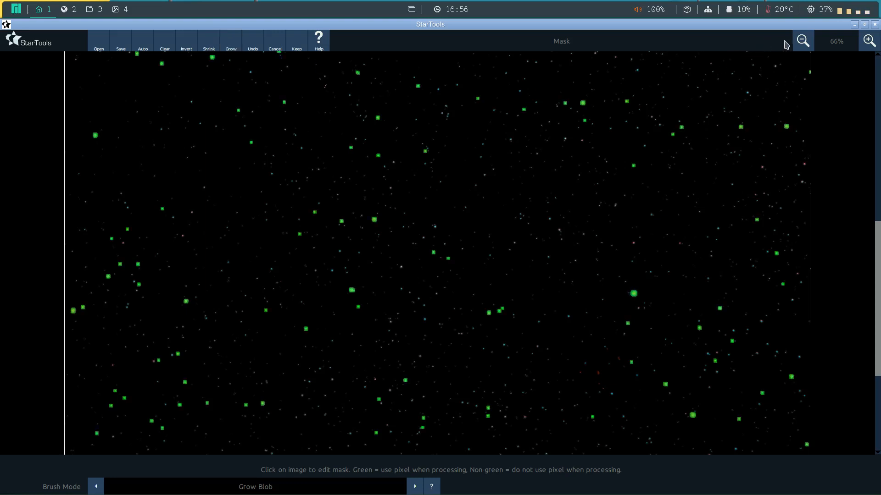
pyautogui.click(803, 42)
pyautogui.click(803, 41)
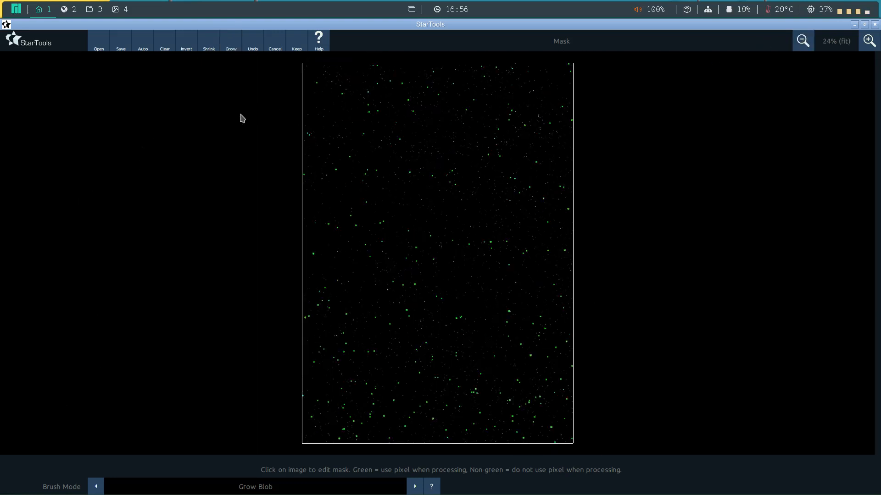
pyautogui.click(297, 46)
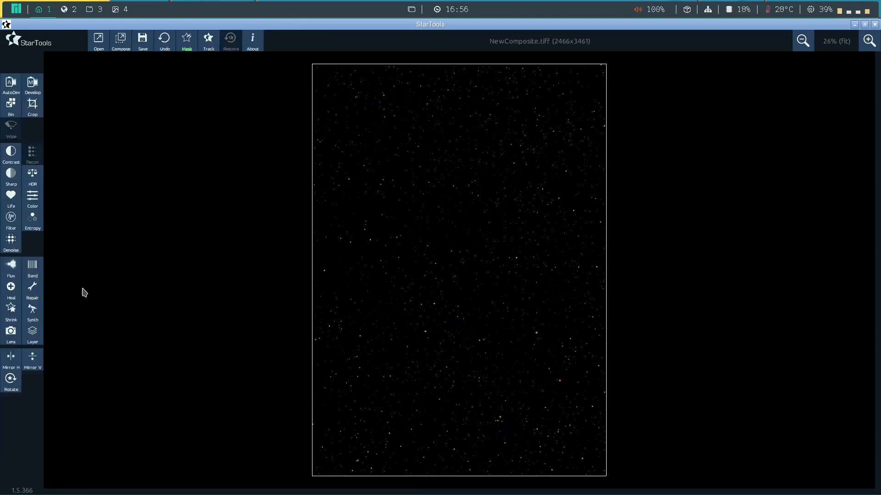
# Shrink the masked large stars with Mode Shrink, Iterations 1 pixel and Mask Grow 1 pixel, and keep the result
pyautogui.click(10, 313)
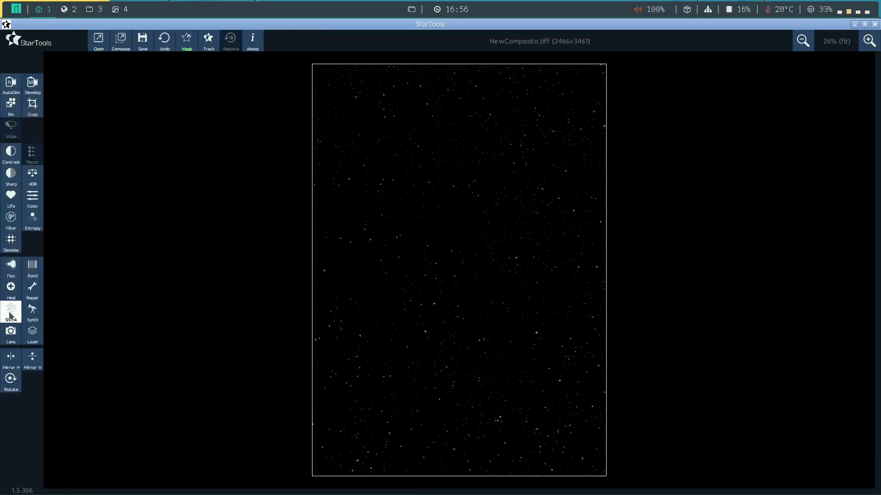
pyautogui.click(802, 43)
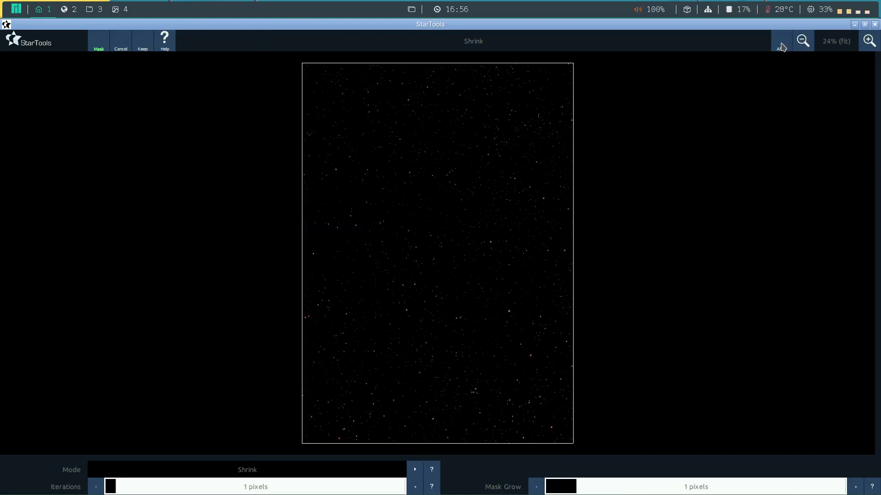
pyautogui.click(782, 48)
pyautogui.click(149, 45)
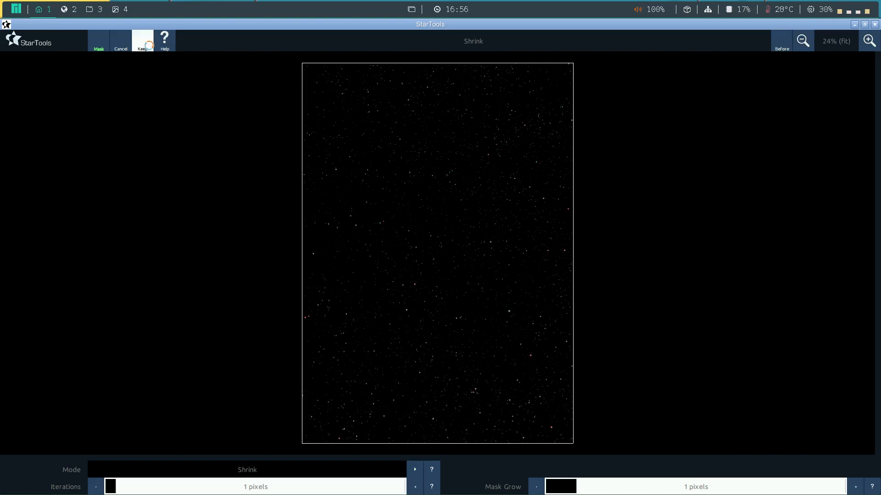
pyautogui.click(873, 46)
pyautogui.click(872, 47)
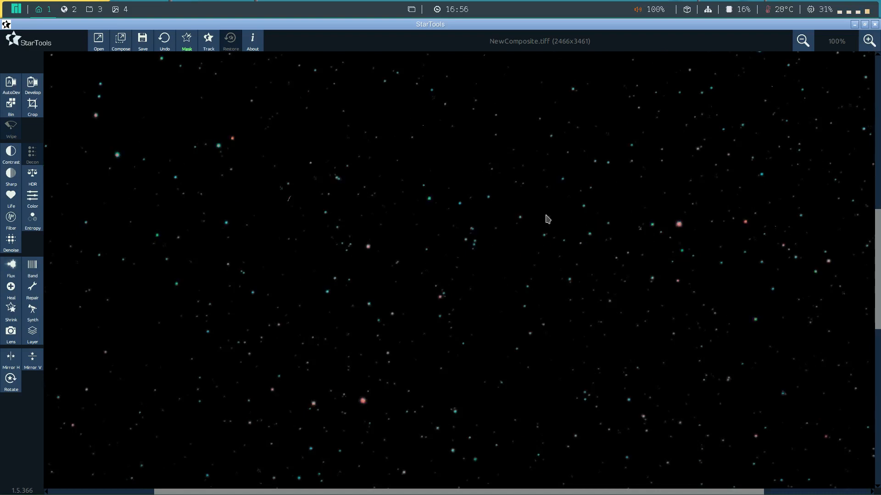
# Set the mask to cover the whole image and save the star image as s.tiff, overwriting the existing file
pyautogui.click(187, 42)
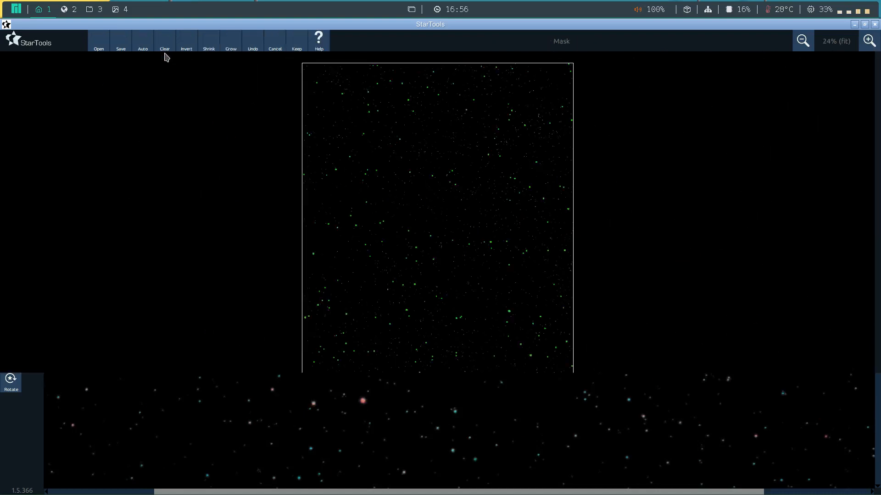
pyautogui.click(185, 43)
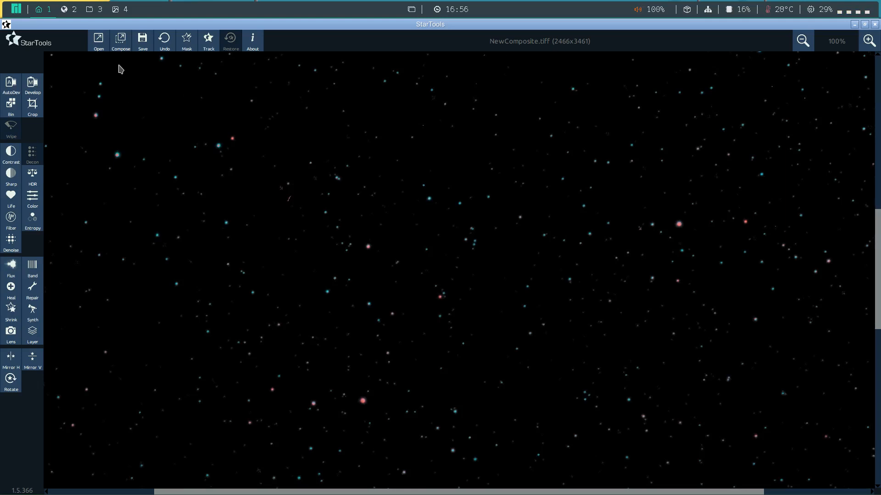
pyautogui.click(143, 42)
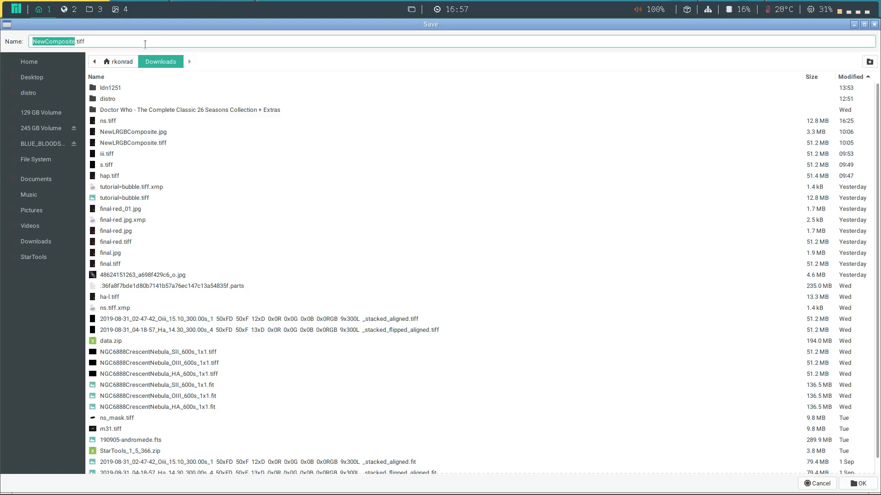
pyautogui.write('s')
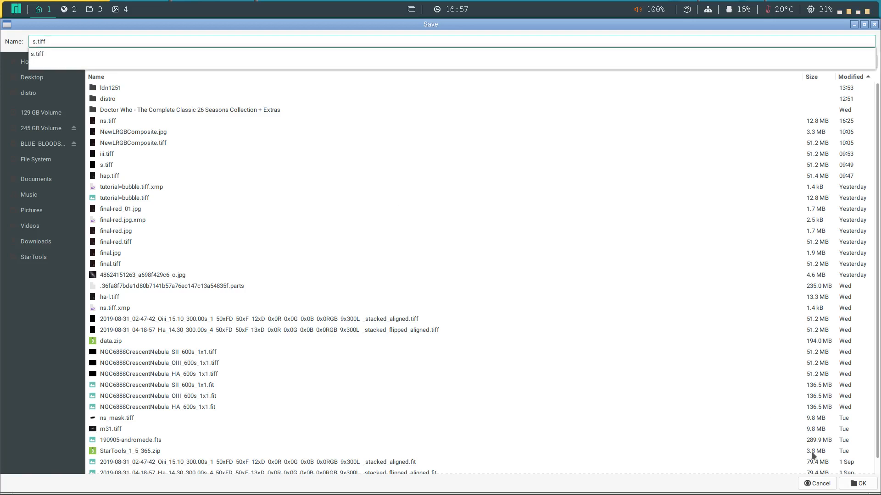
pyautogui.click(856, 483)
pyautogui.click(857, 484)
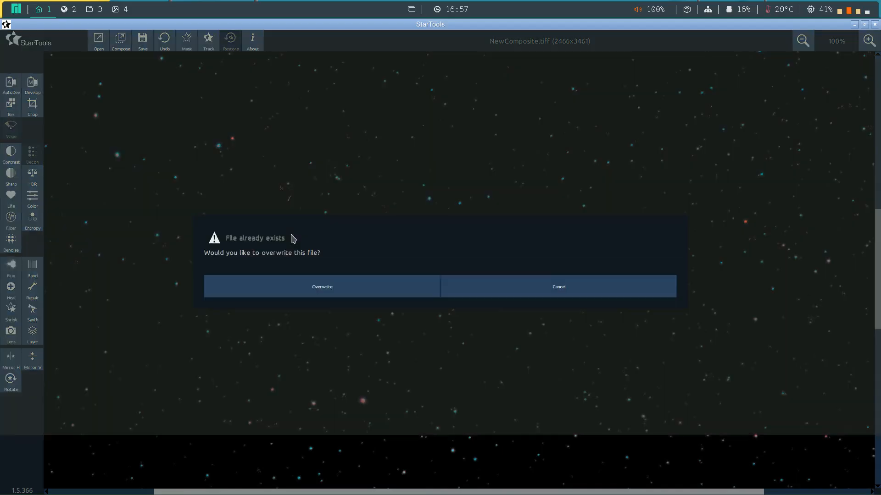
pyautogui.click(303, 285)
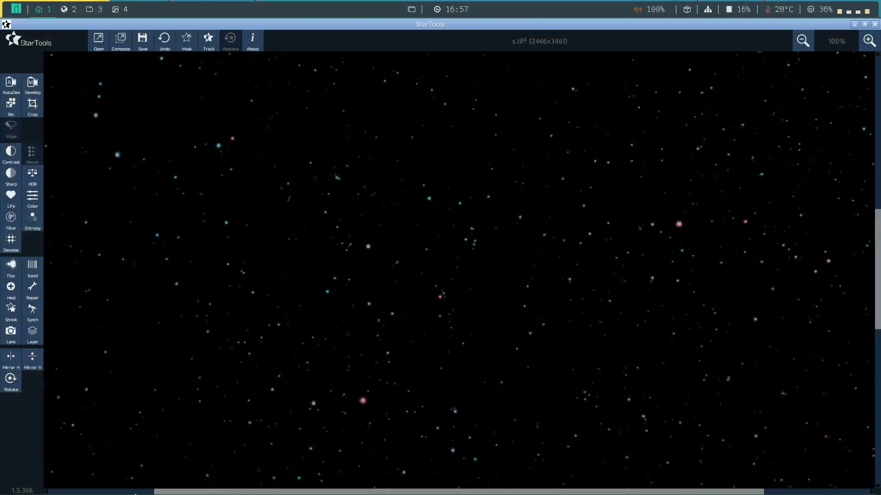
# Switch to GIMP and open the starless nebula image ns.tiff from the Downloads folder
pyautogui.moveTo(130, 494)
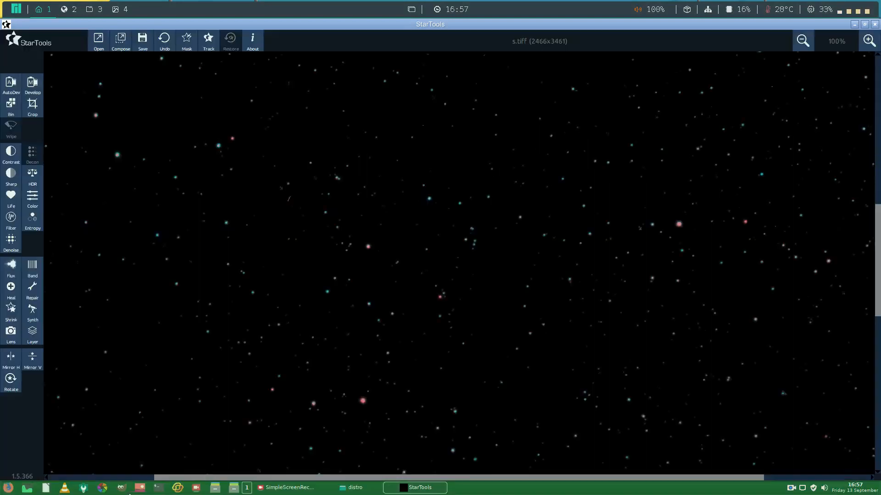
pyautogui.click(121, 488)
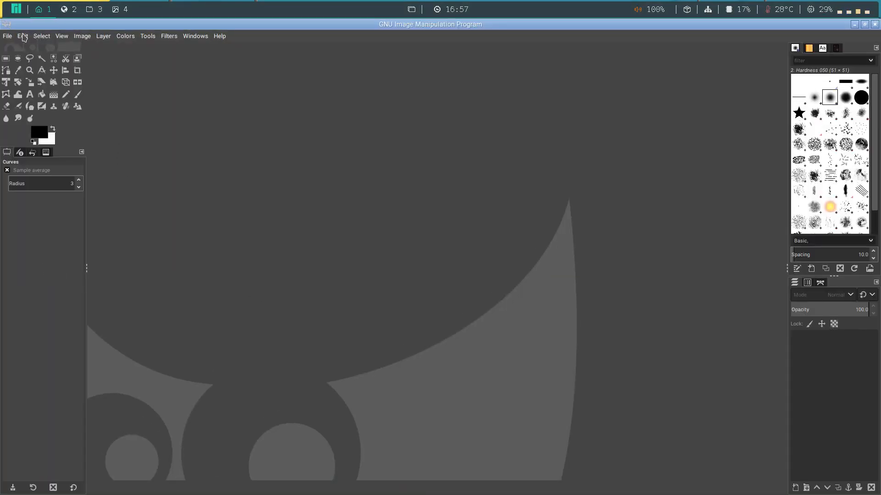
pyautogui.click(10, 37)
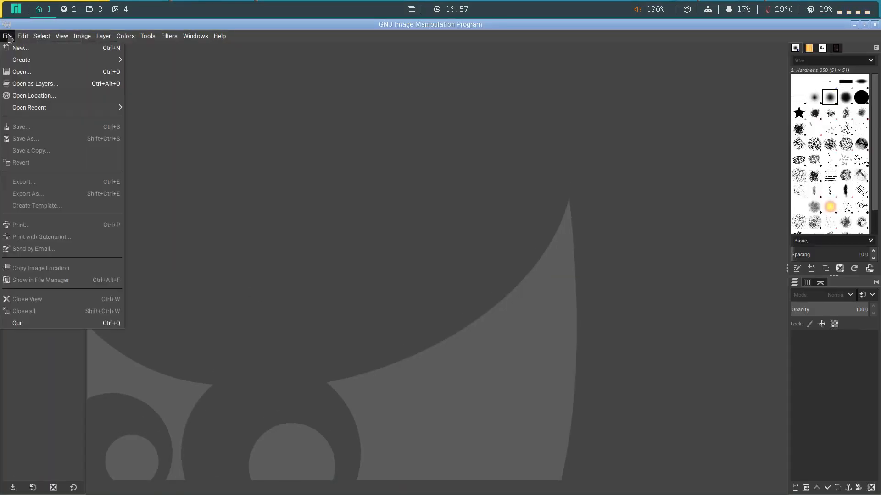
pyautogui.click(25, 74)
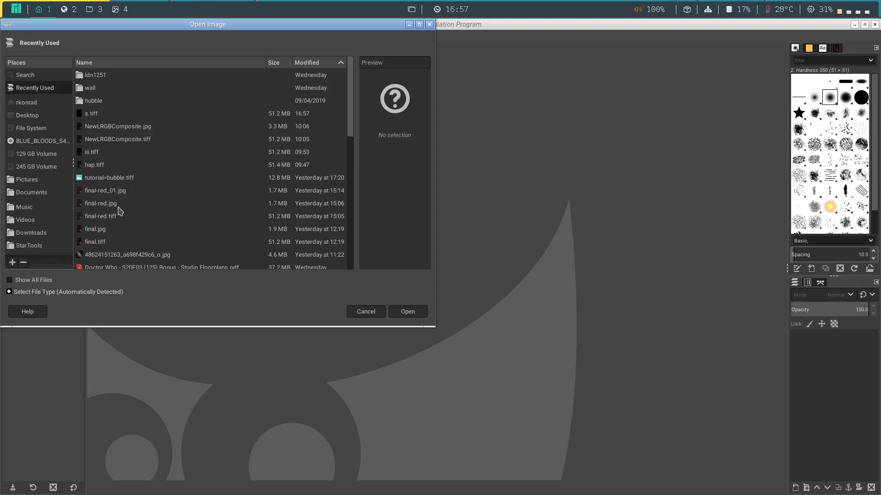
pyautogui.scroll(-5, 120, 211)
pyautogui.scroll(5, 121, 207)
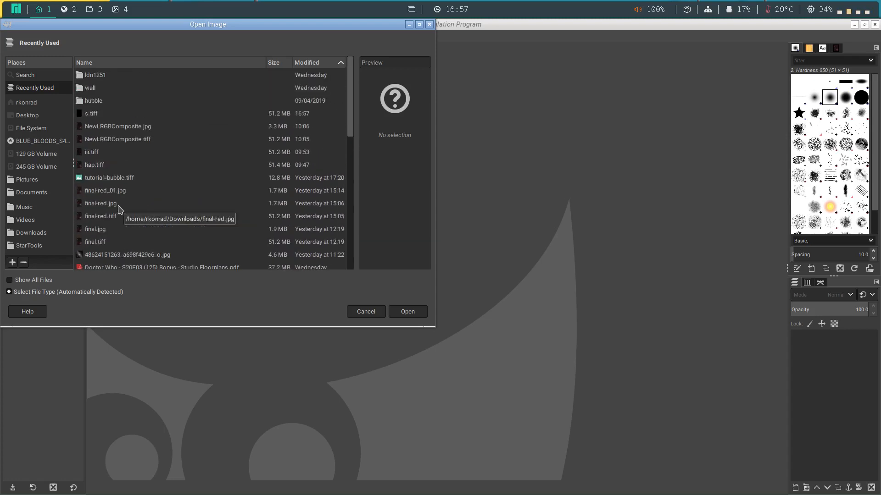
pyautogui.click(302, 63)
pyautogui.click(303, 62)
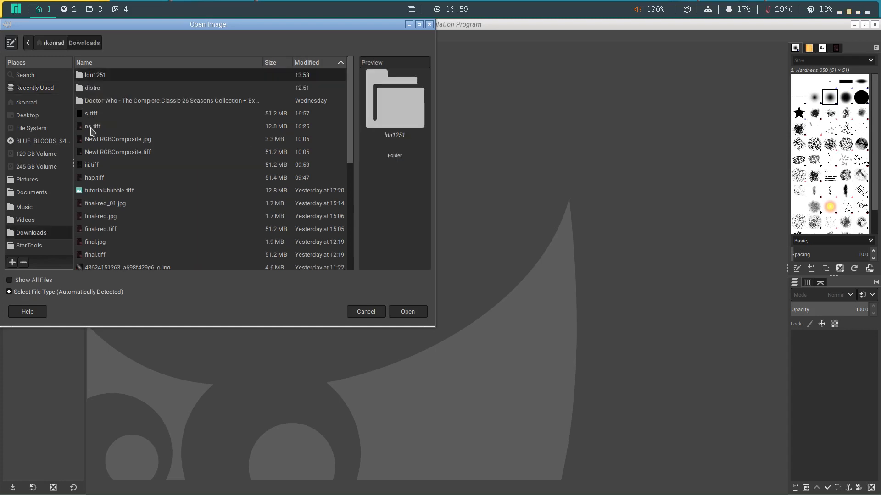
pyautogui.doubleClick(91, 126)
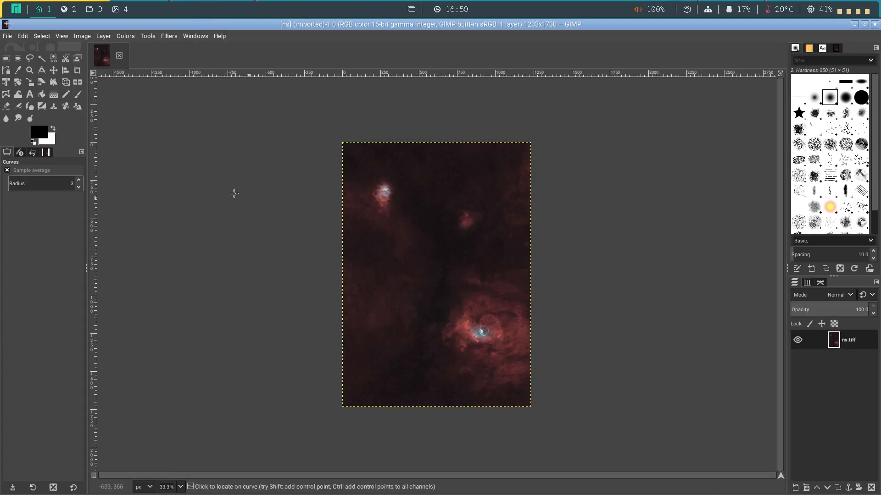
# Scale the nebula image to 2466 × 3461 pixels so it matches the size of the star image in StarTools
pyautogui.click(84, 36)
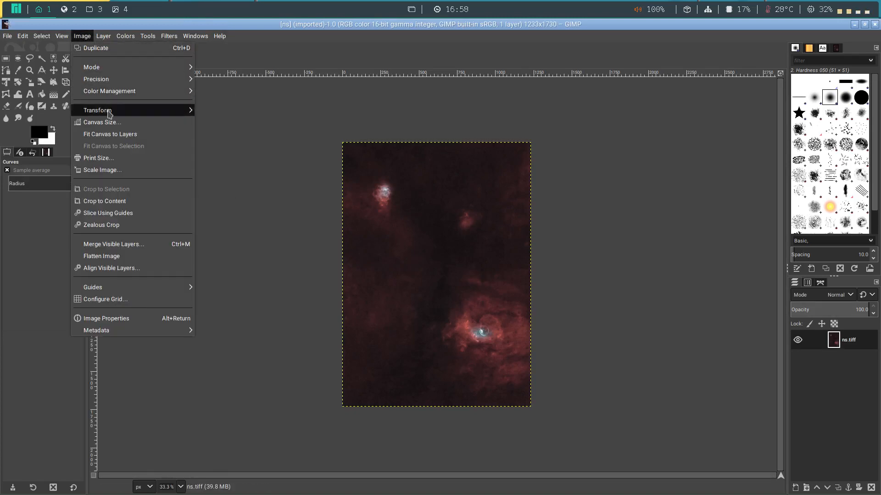
pyautogui.click(106, 170)
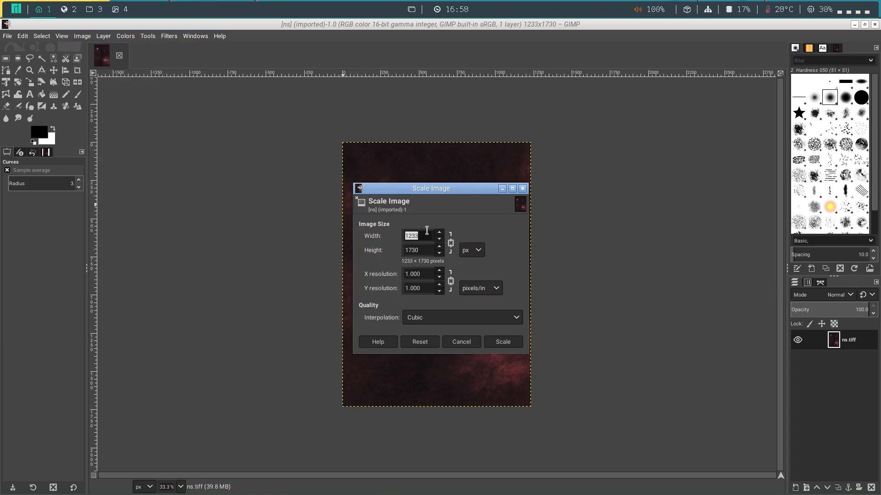
pyautogui.moveTo(350, 494)
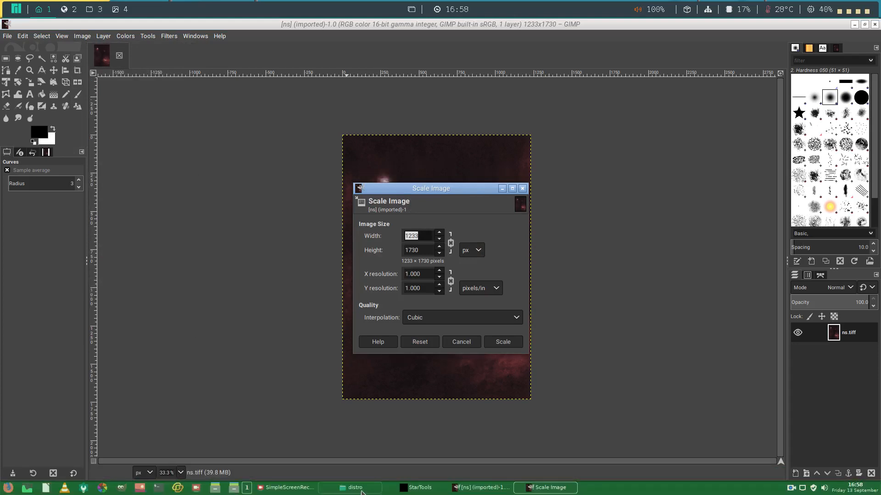
pyautogui.click(412, 490)
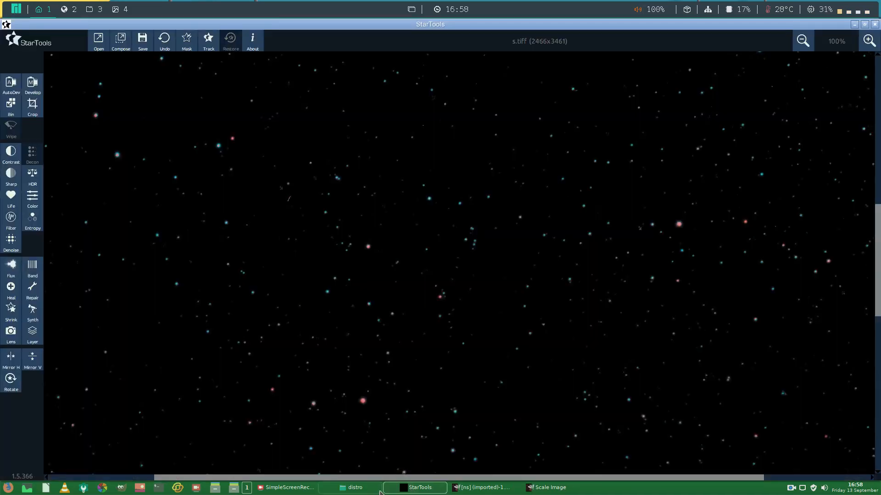
pyautogui.click(554, 492)
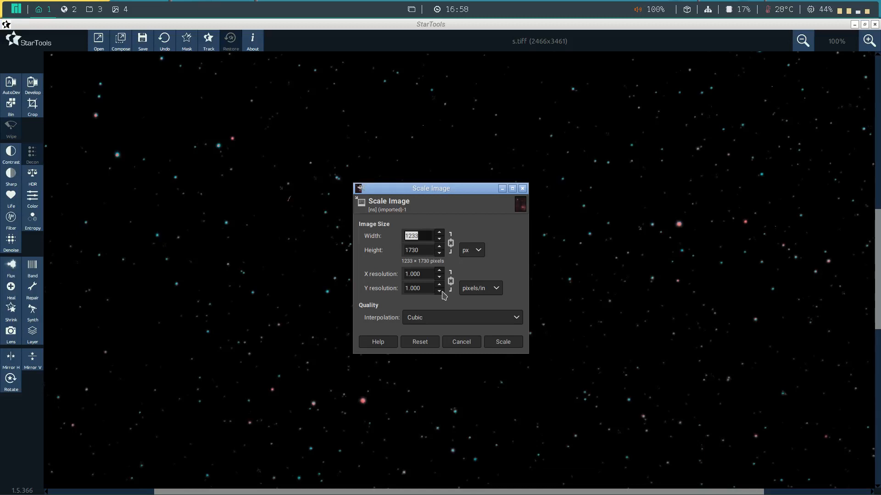
pyautogui.write('2466')
pyautogui.click(426, 248)
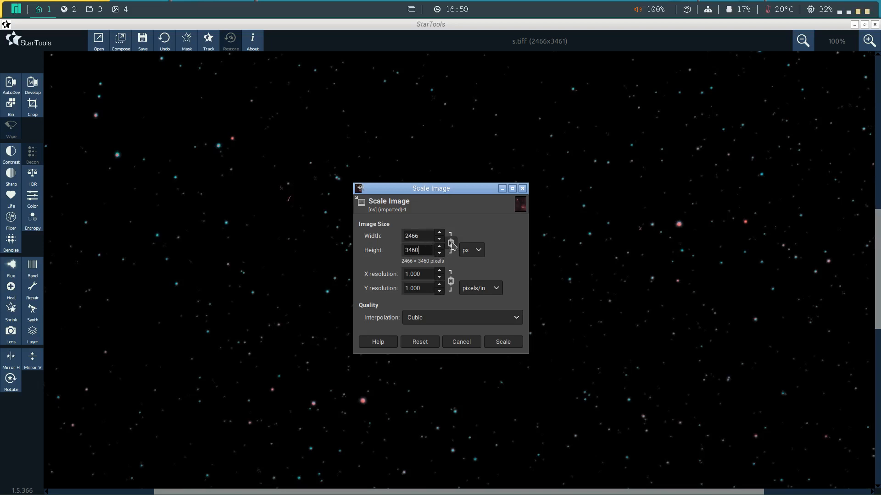
pyautogui.click(441, 247)
pyautogui.click(503, 342)
pyautogui.click(511, 317)
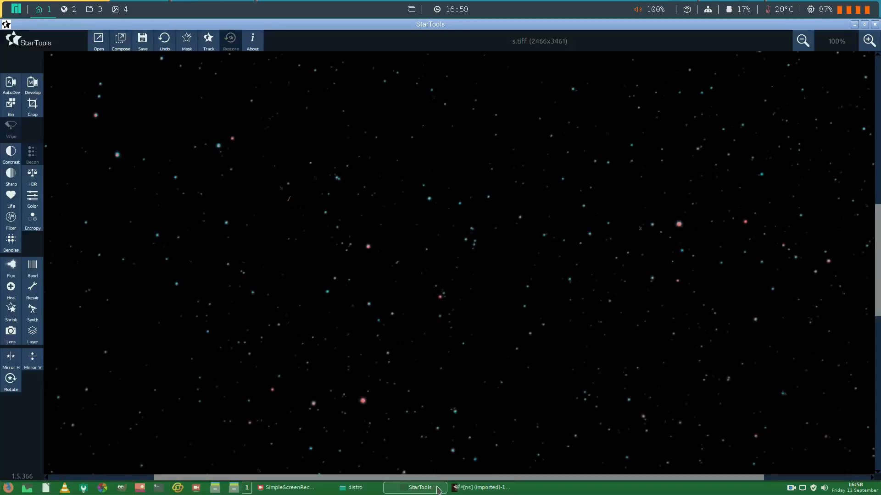
# Return to GIMP and export the scaled nebula image over the existing ns.tiff
pyautogui.click(477, 488)
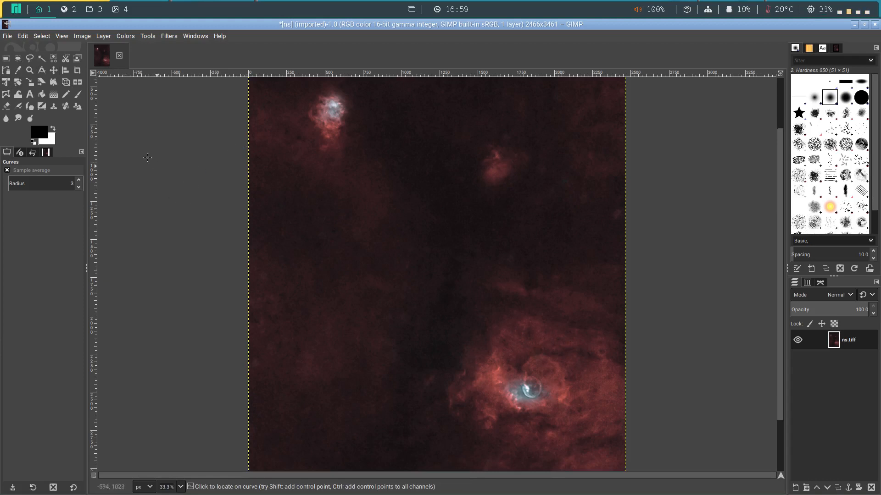
pyautogui.click(7, 37)
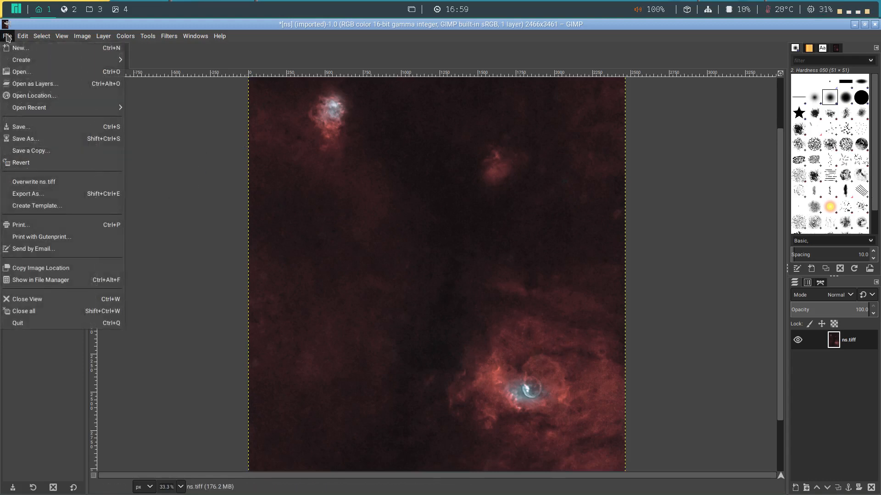
pyautogui.click(33, 182)
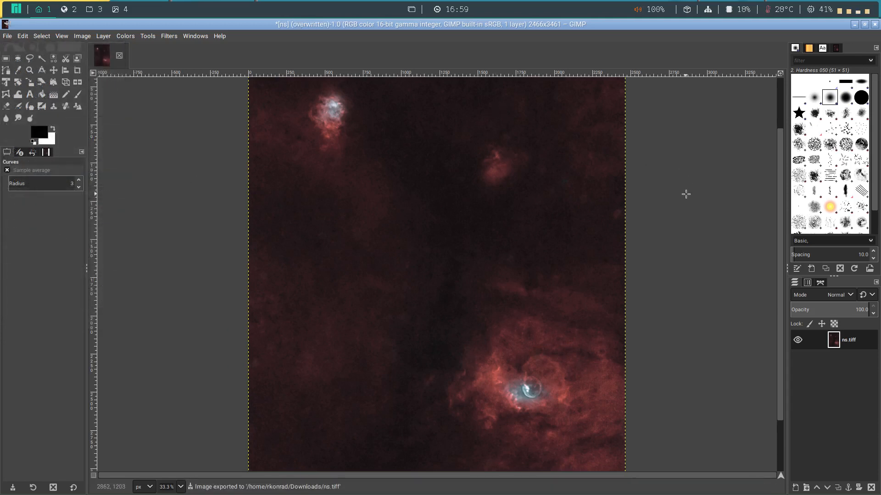
pyautogui.scroll(3, 685, 194)
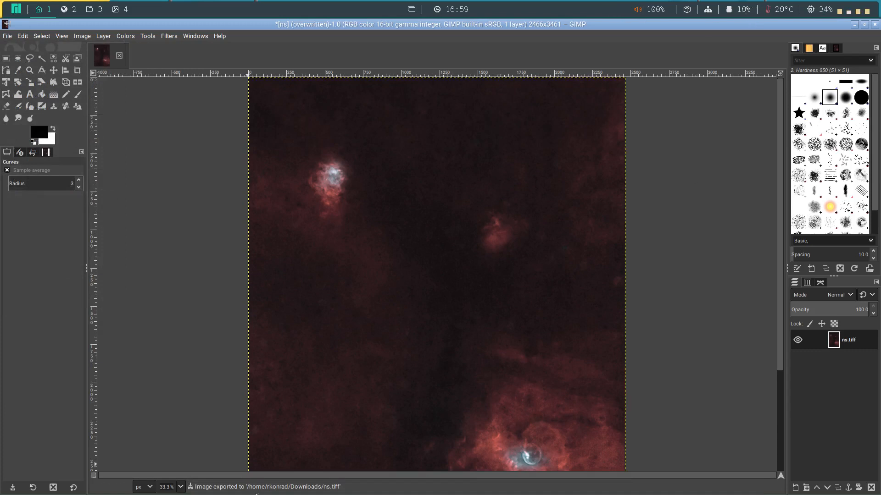
# Switch to StarTools and load ns.tiff as the foreground in the Layer module over the star image
pyautogui.moveTo(277, 490)
pyautogui.click(402, 488)
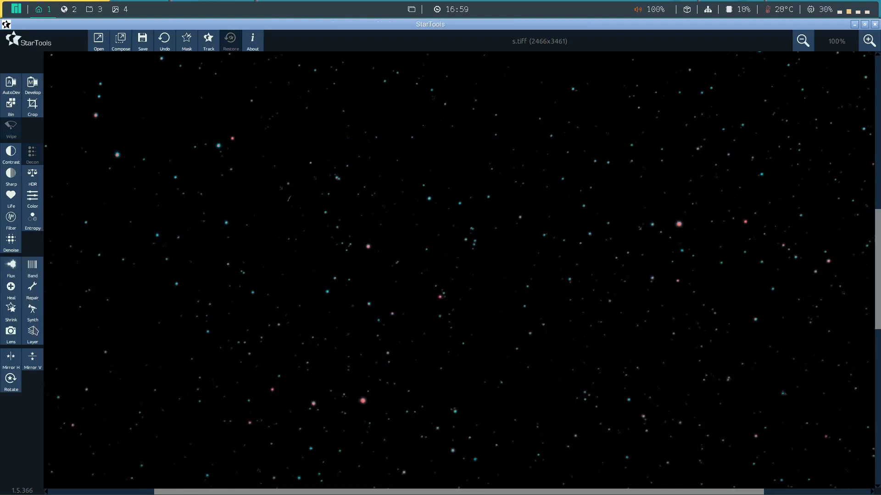
pyautogui.click(33, 334)
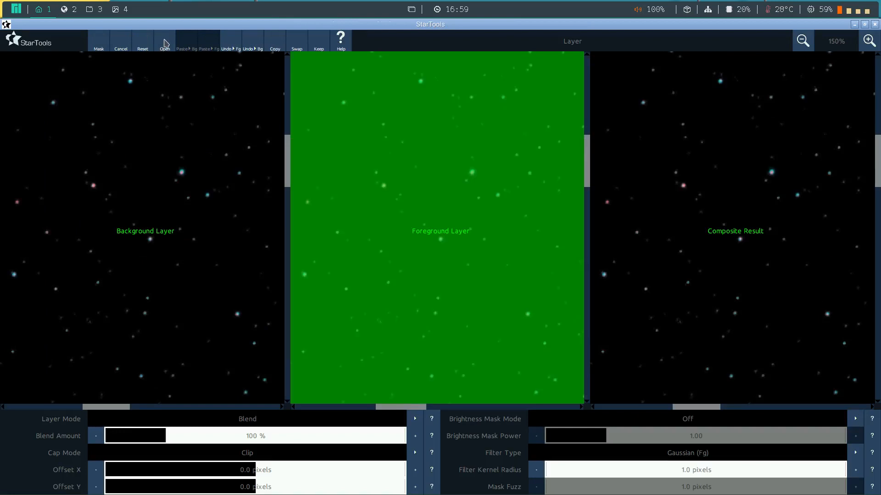
pyautogui.click(164, 45)
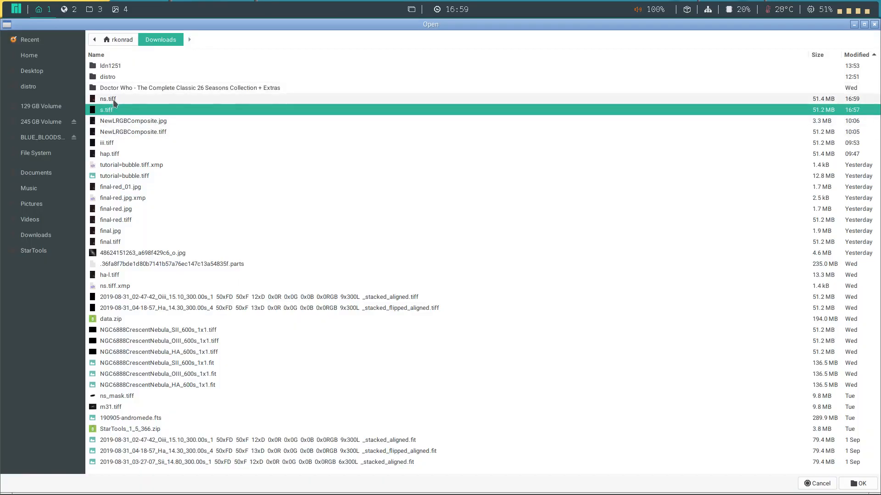
pyautogui.doubleClick(115, 99)
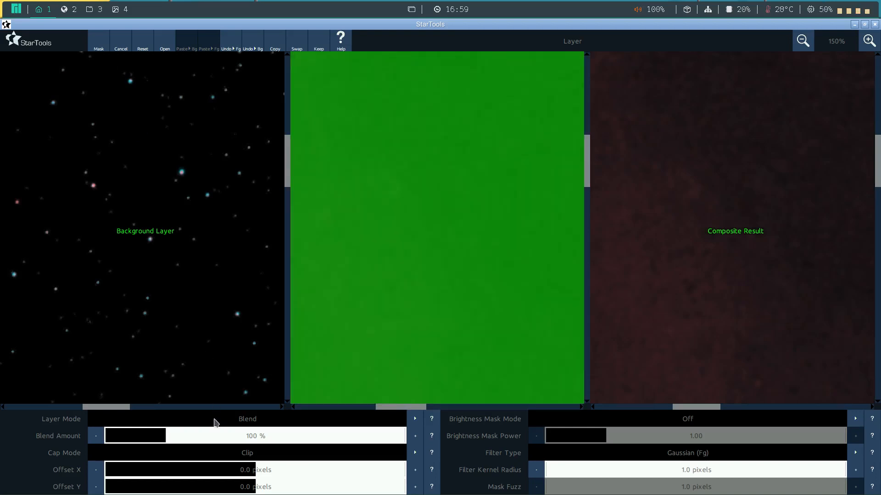
# Combine the star and nebula layers with Layer Mode Add and keep the composite
pyautogui.click(214, 422)
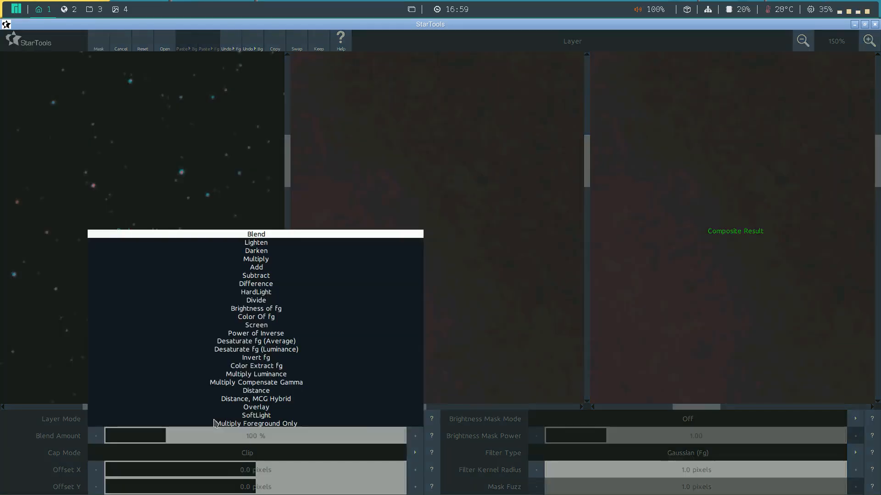
pyautogui.click(256, 268)
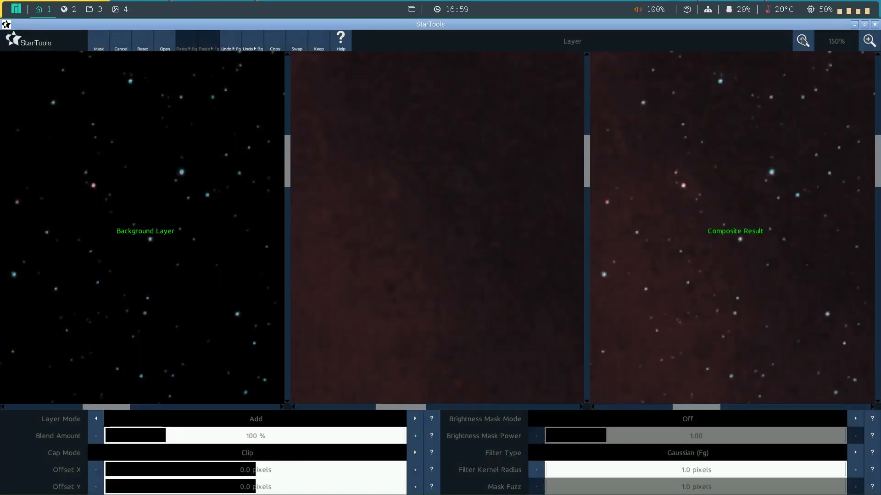
pyautogui.click(803, 40)
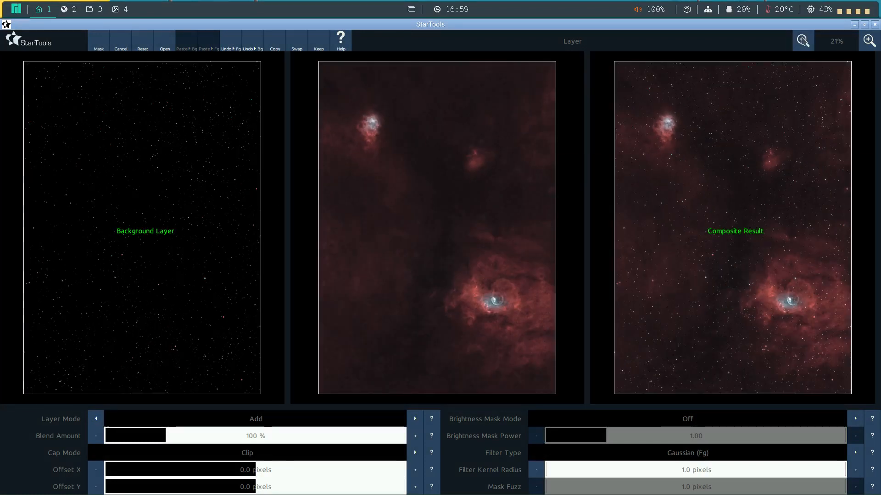
pyautogui.click(802, 40)
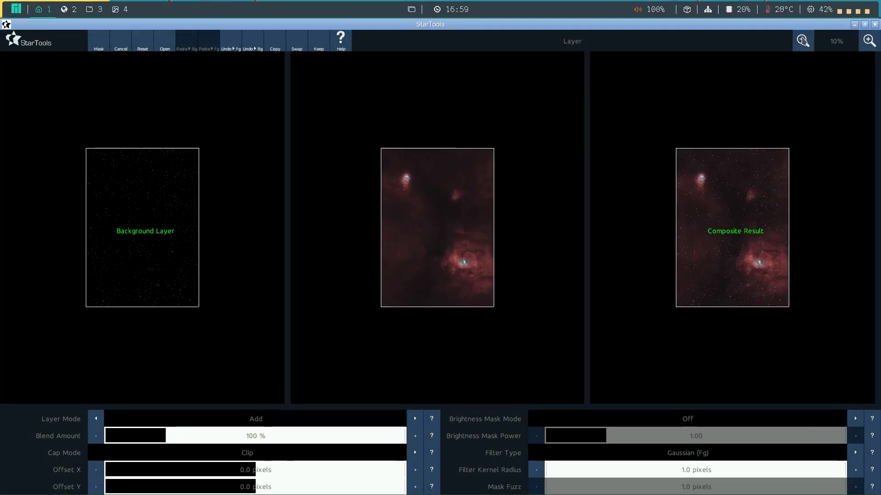
pyautogui.click(323, 40)
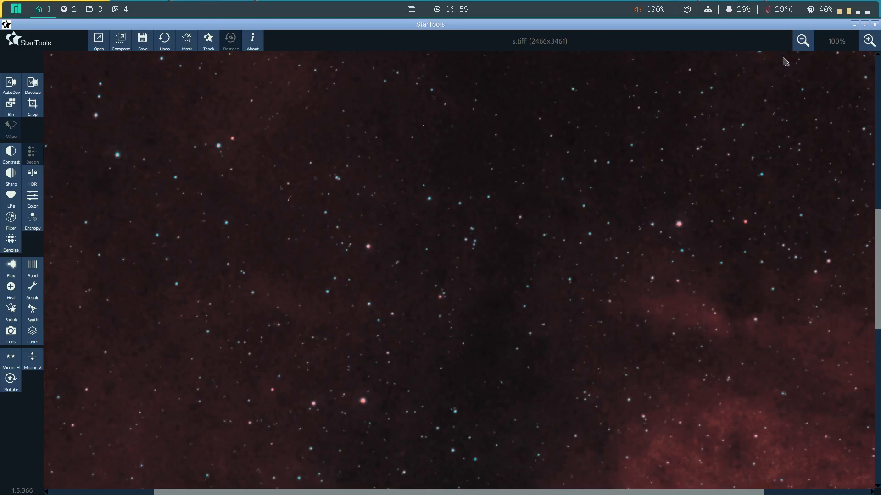
pyautogui.click(802, 42)
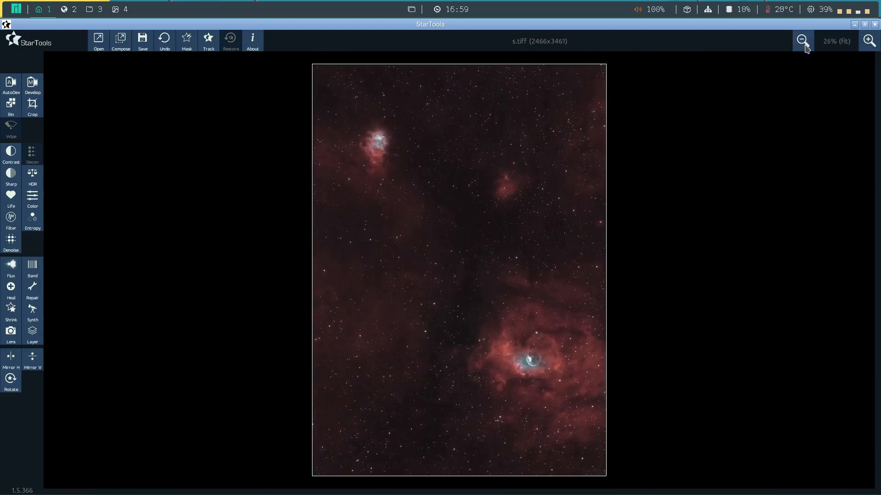
pyautogui.click(869, 40)
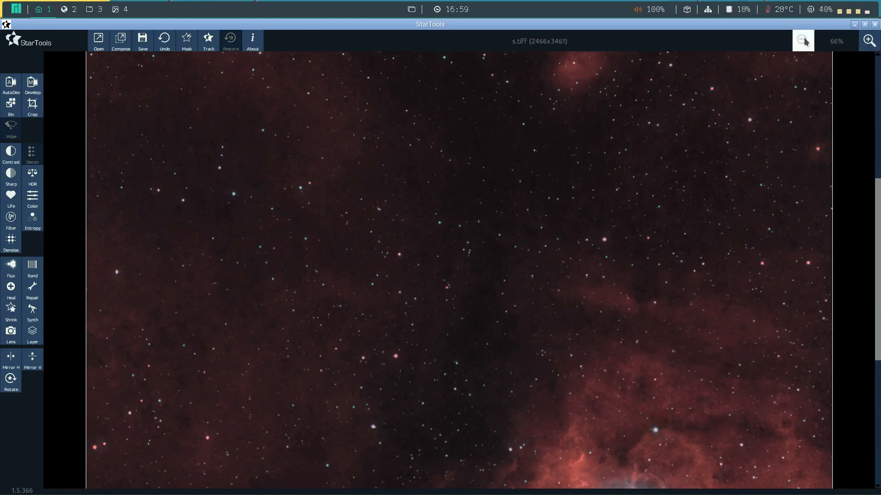
# Render the Contrast module on the whole composite with Aggressiveness at 7 % and compare it with the original
pyautogui.click(803, 42)
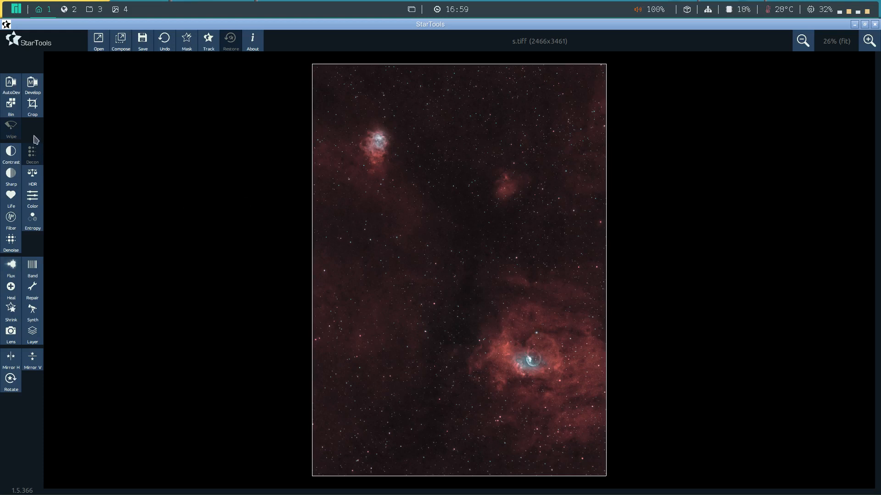
pyautogui.click(10, 156)
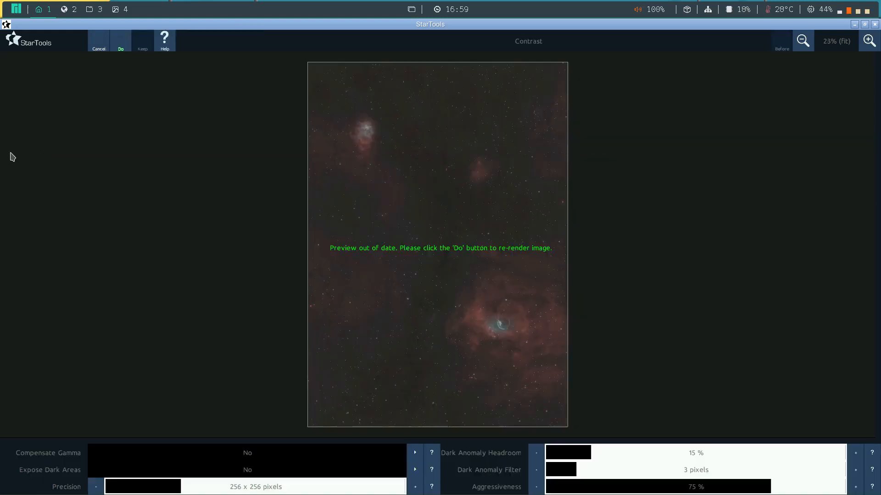
pyautogui.click(568, 489)
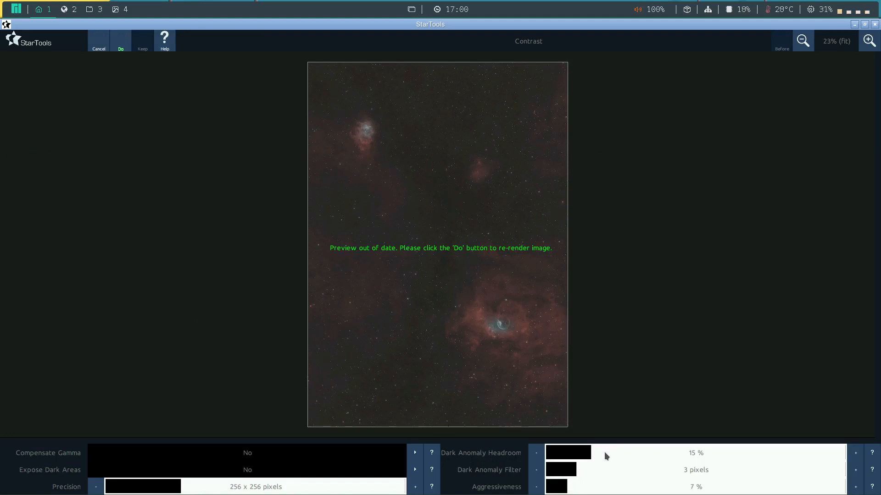
pyautogui.click(120, 46)
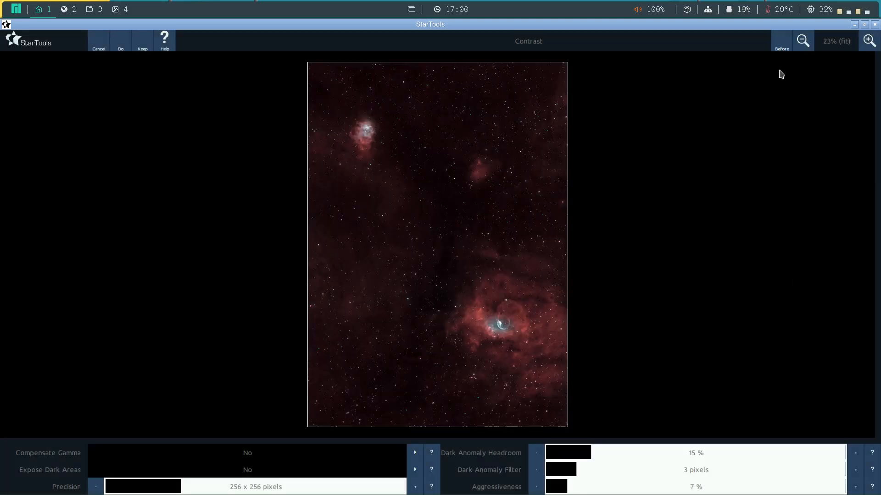
pyautogui.click(782, 44)
pyautogui.click(782, 44)
# Raise the Contrast module's Dark Anomaly Headroom in stages to 100 %, comparing before and after, and keep the result
pyautogui.click(700, 453)
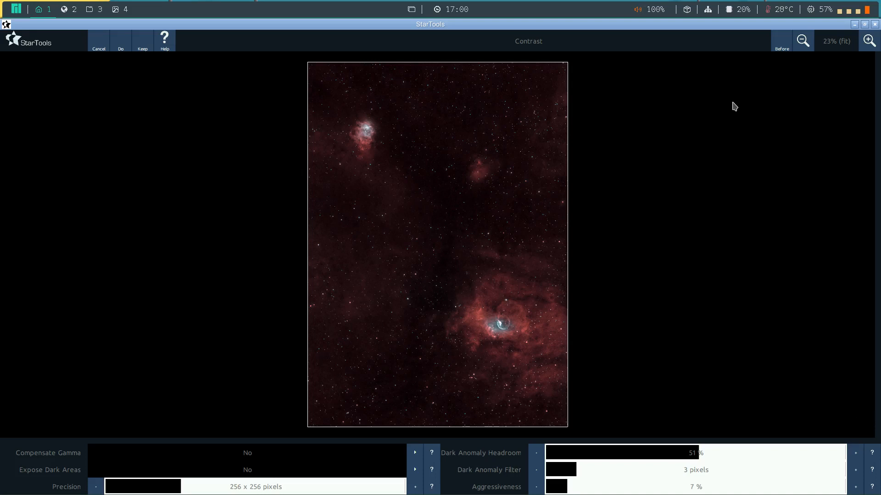
pyautogui.click(781, 44)
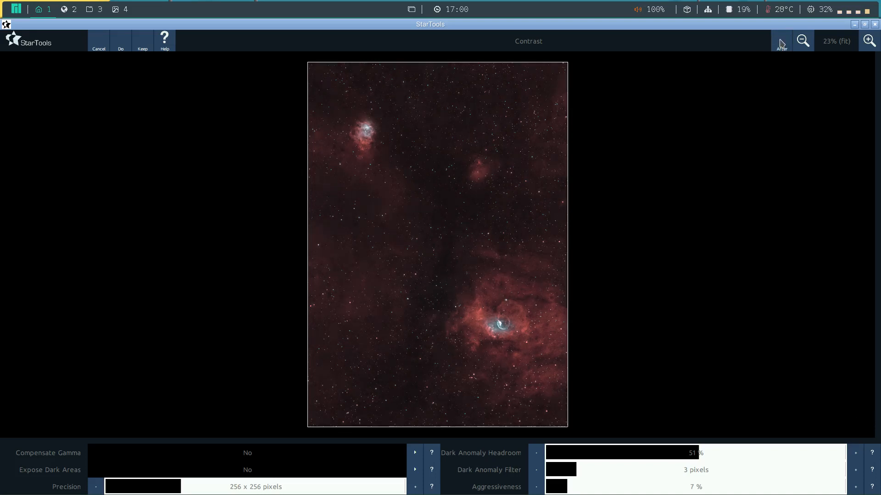
pyautogui.click(824, 453)
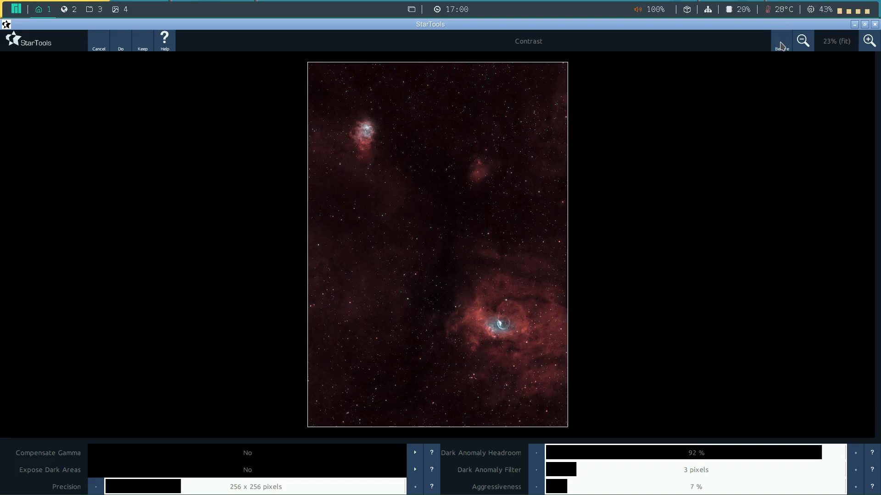
pyautogui.click(781, 45)
pyautogui.click(781, 45)
pyautogui.moveTo(836, 453); pyautogui.dragTo(849, 455)
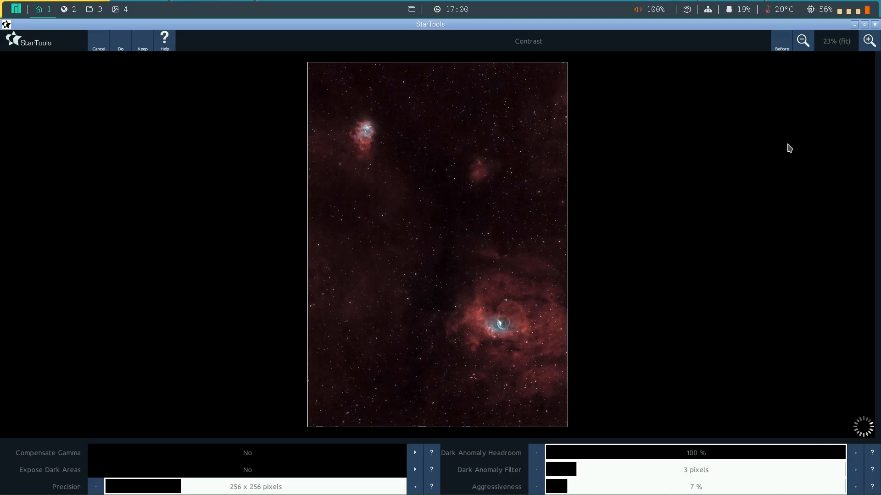
pyautogui.click(783, 45)
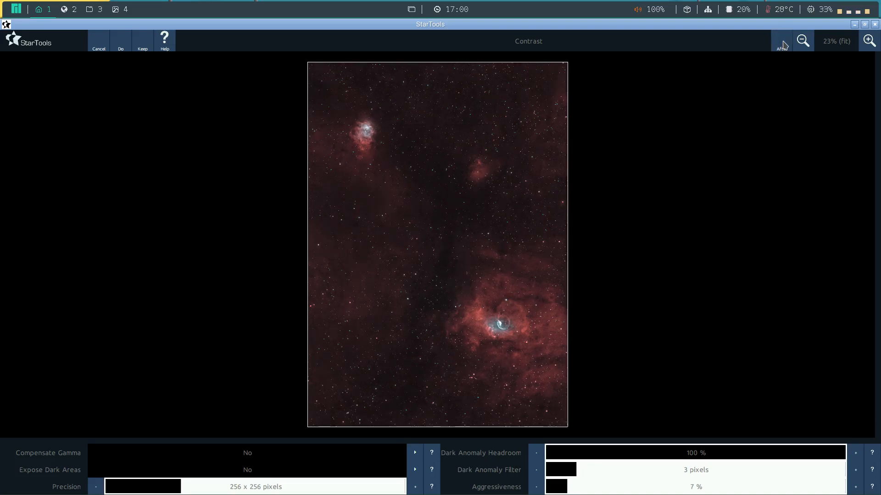
pyautogui.click(783, 44)
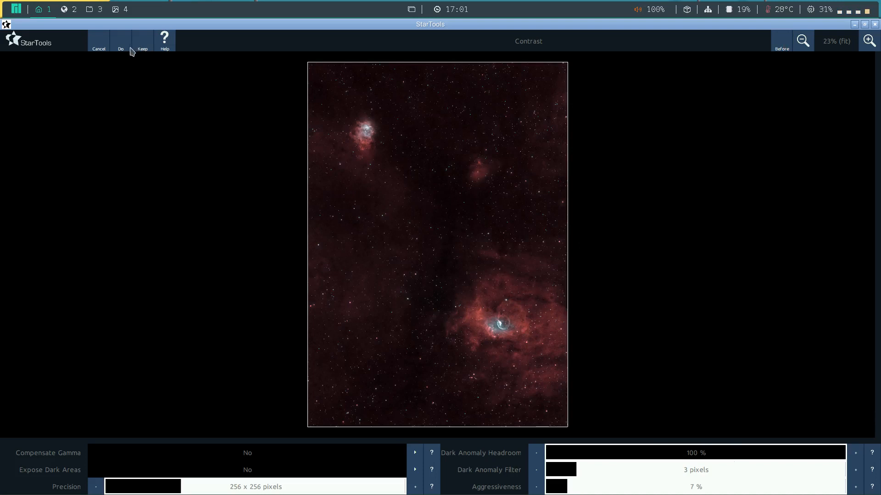
pyautogui.click(143, 44)
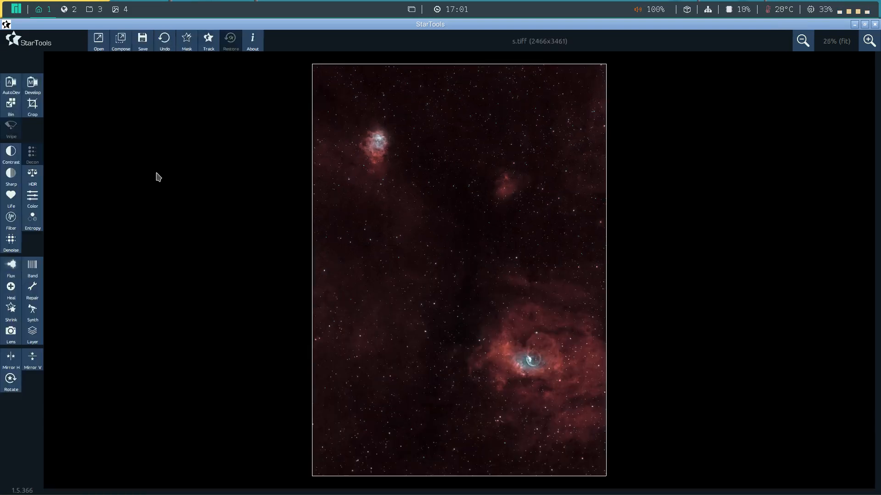
# Develop the composite with Dark Anomaly Filter off and Skyglow at 2 %, and keep the result
pyautogui.click(37, 83)
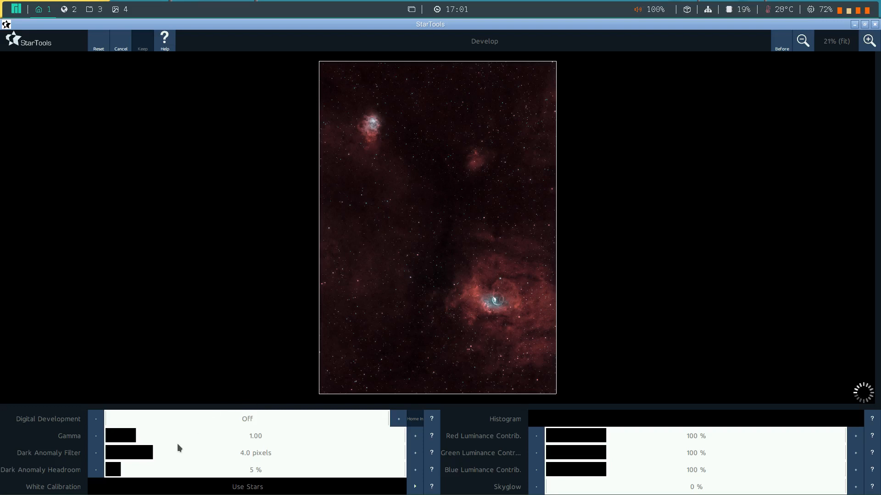
pyautogui.moveTo(161, 451); pyautogui.dragTo(77, 452)
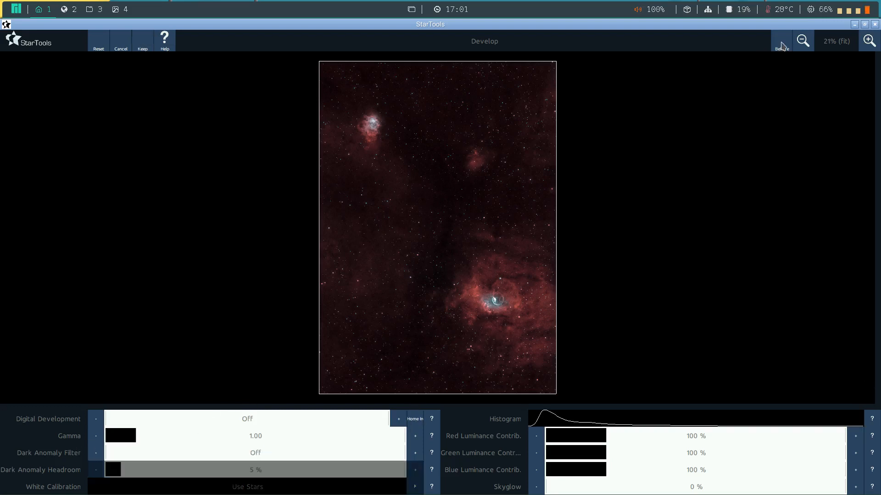
pyautogui.click(781, 45)
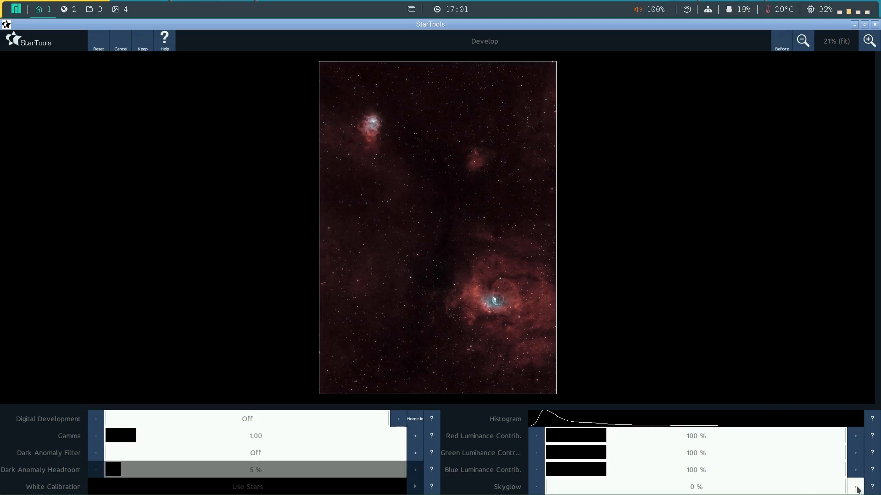
pyautogui.click(856, 488)
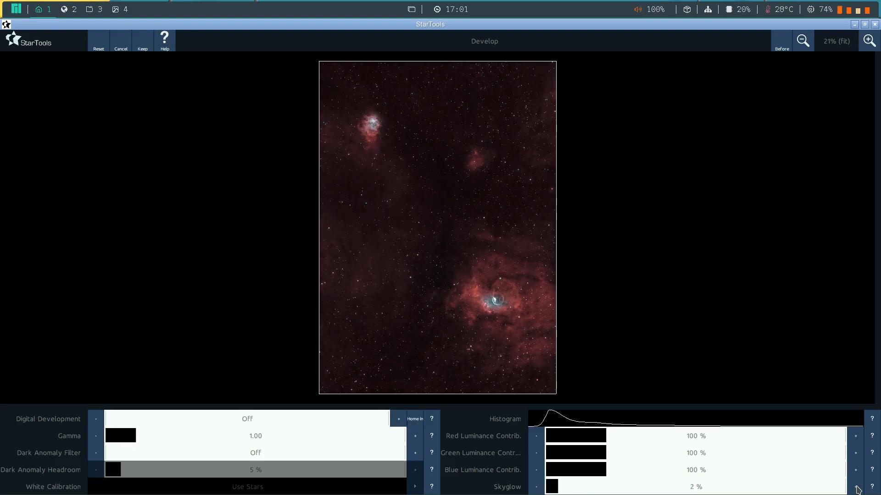
pyautogui.click(779, 40)
pyautogui.click(145, 49)
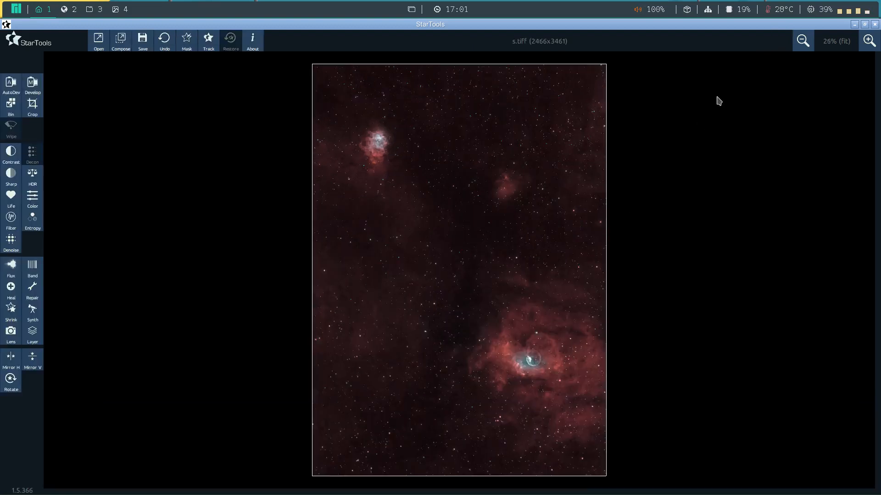
# Examine the stars, dark background and Bubble Nebula region of the developed composite at closer magnification
pyautogui.click(869, 41)
pyautogui.click(869, 41)
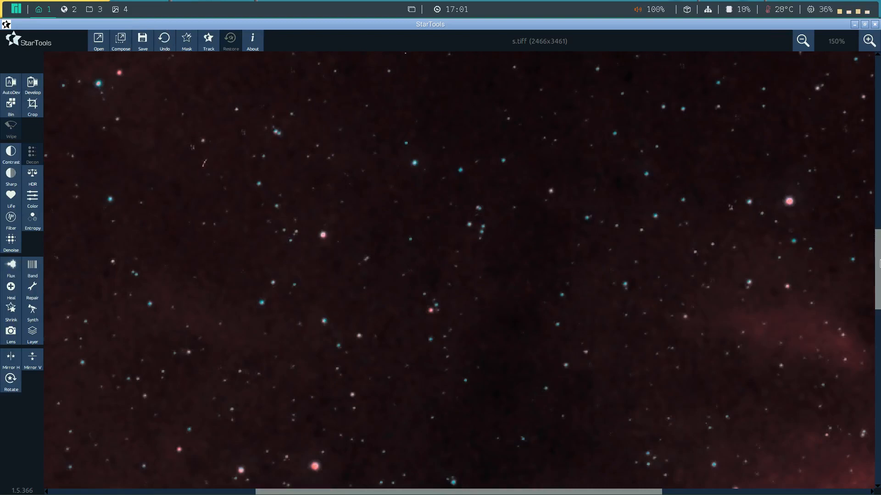
pyautogui.moveTo(879, 264); pyautogui.dragTo(877, 308)
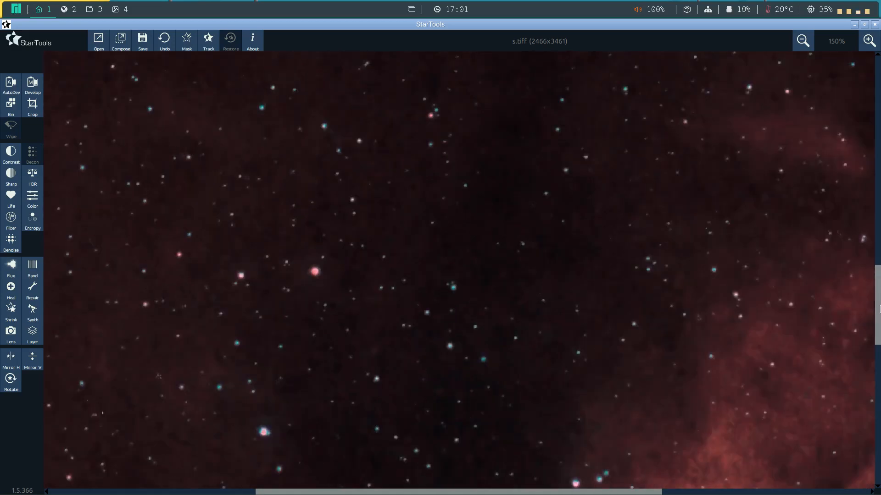
pyautogui.click(806, 43)
pyautogui.click(806, 43)
pyautogui.click(806, 43)
pyautogui.click(805, 43)
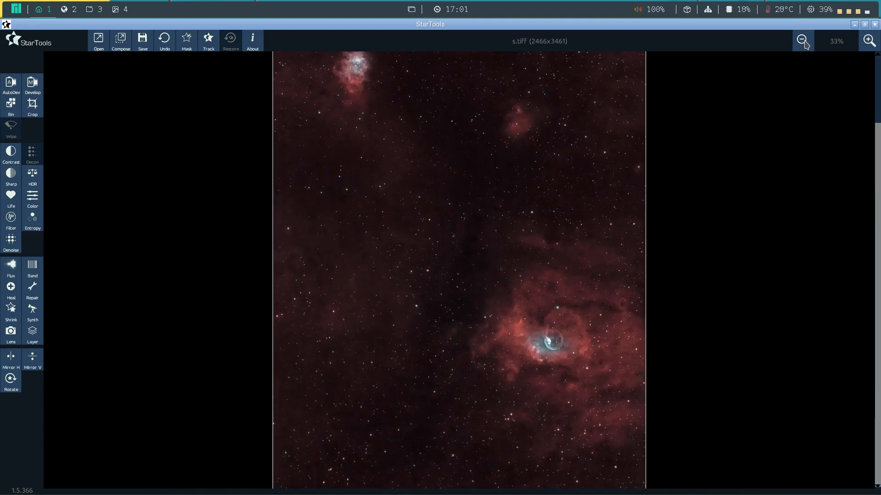
pyautogui.click(806, 43)
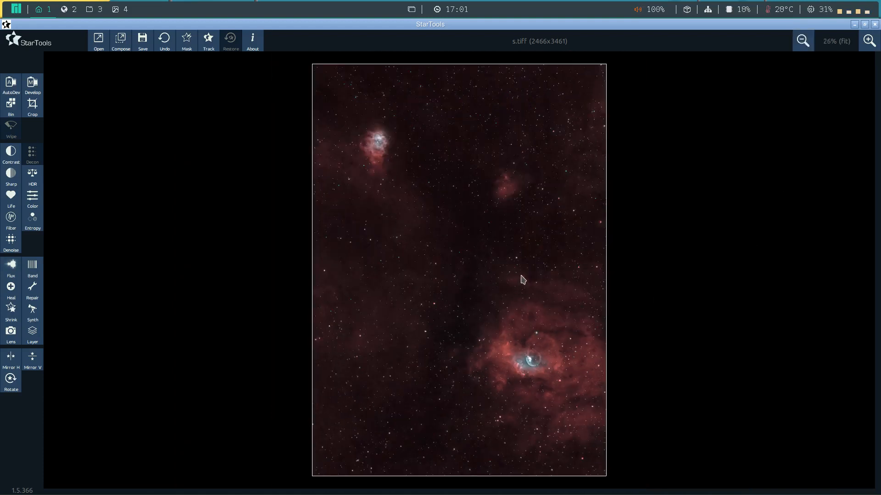
pyautogui.click(868, 40)
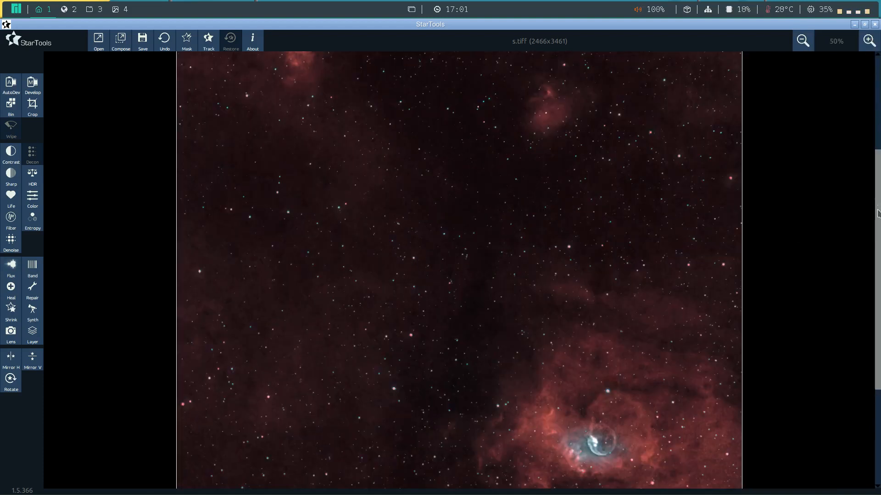
pyautogui.moveTo(878, 212); pyautogui.dragTo(876, 321)
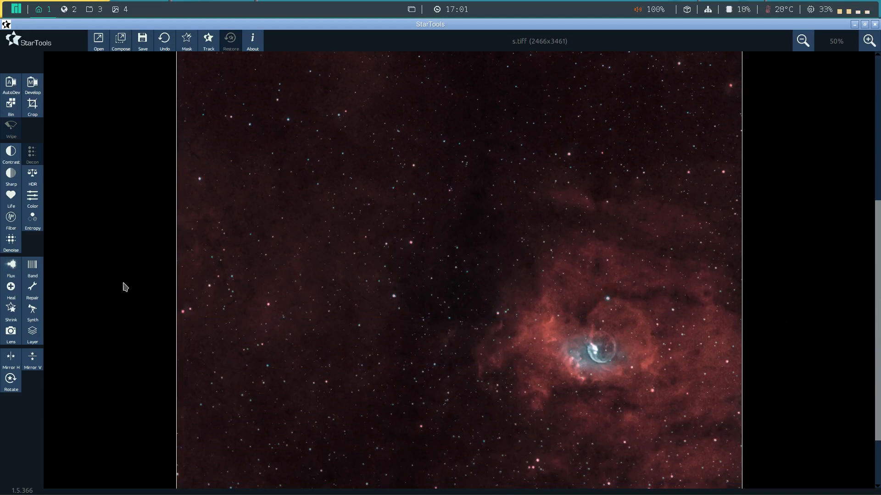
# Render the Entropy module with Dark/Light Enhance 76% / 24% and Resolution Low, and compare it with the original
pyautogui.click(33, 222)
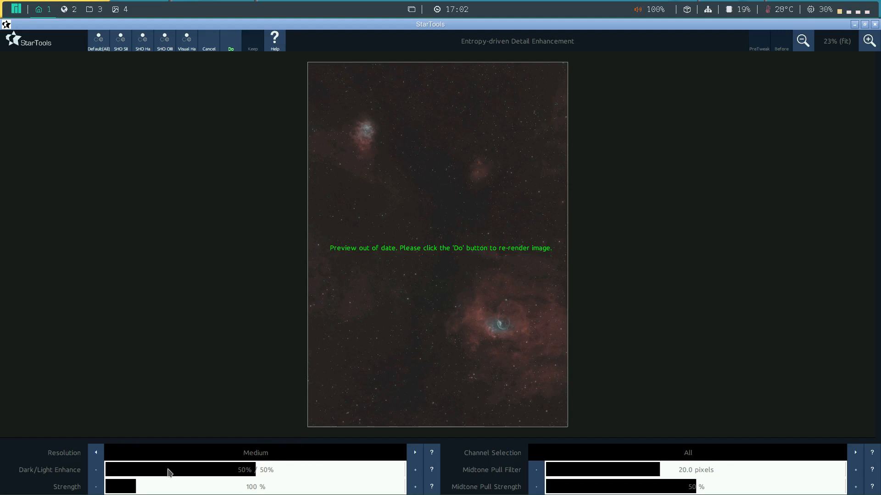
pyautogui.click(177, 470)
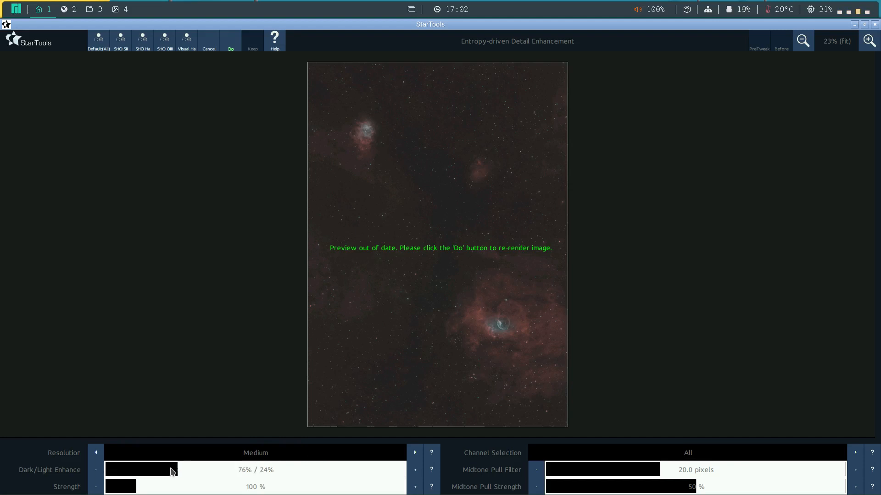
pyautogui.click(96, 453)
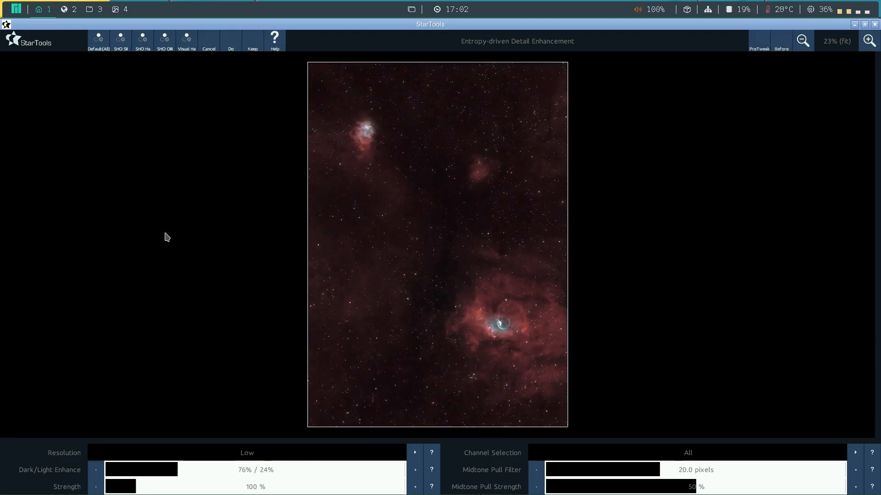
pyautogui.click(232, 43)
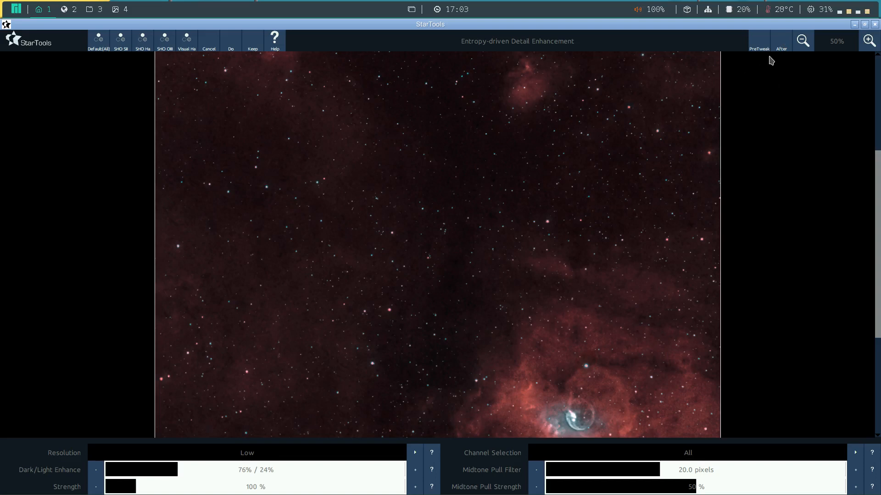
pyautogui.click(782, 45)
pyautogui.click(782, 46)
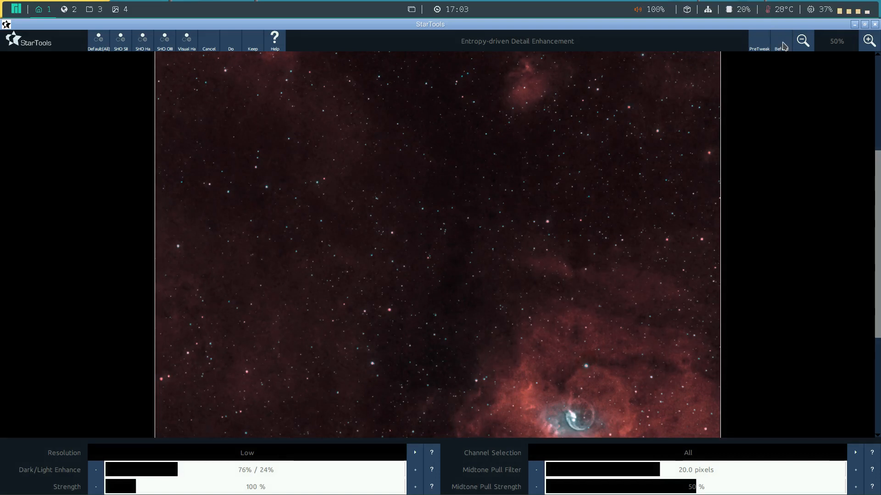
pyautogui.click(783, 46)
pyautogui.click(783, 46)
# Set the Entropy module's Dark/Light Enhance to 84% / 16% and Strength to 270 %, compare before and after, and keep the result
pyautogui.click(139, 472)
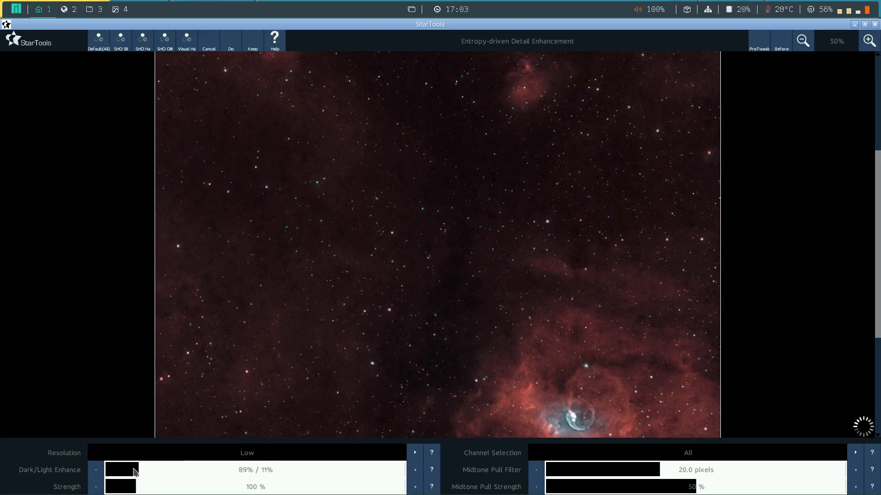
pyautogui.click(130, 471)
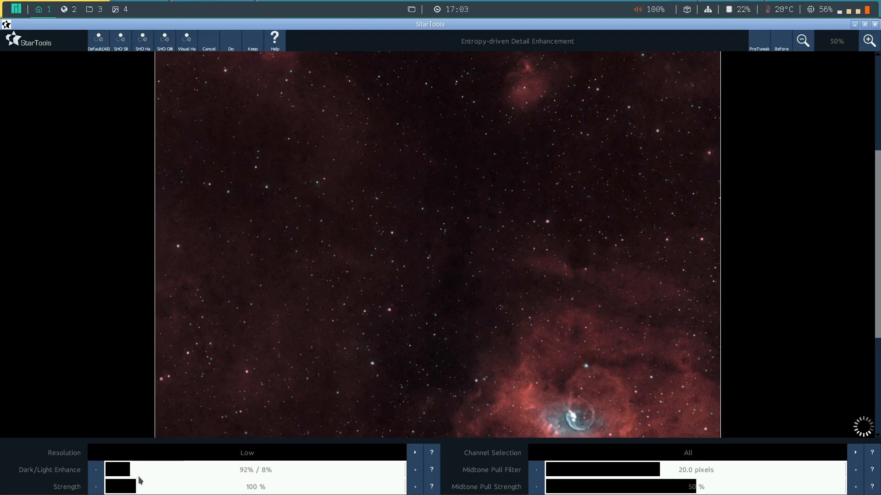
pyautogui.click(172, 490)
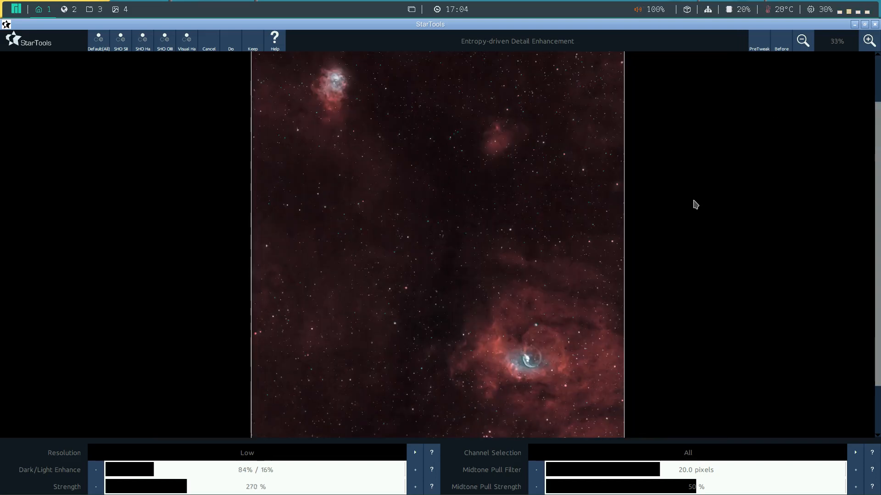
pyautogui.click(783, 43)
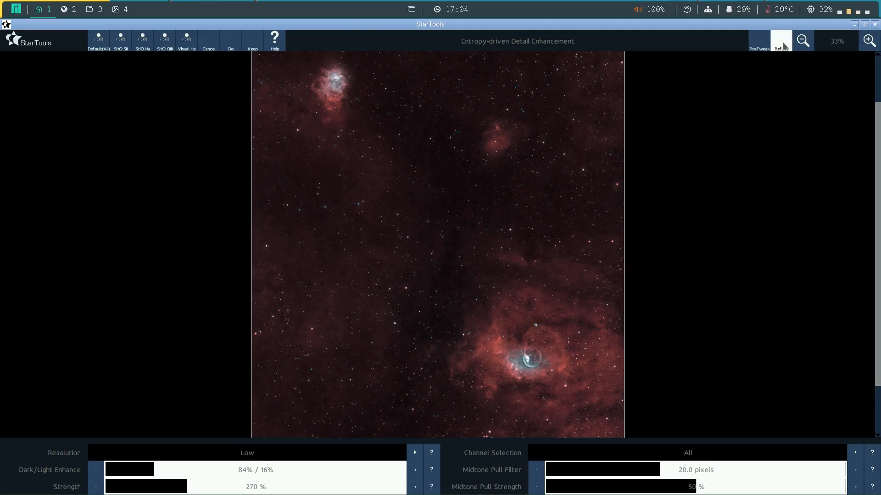
pyautogui.click(782, 43)
pyautogui.click(782, 43)
pyautogui.click(782, 43)
pyautogui.click(253, 43)
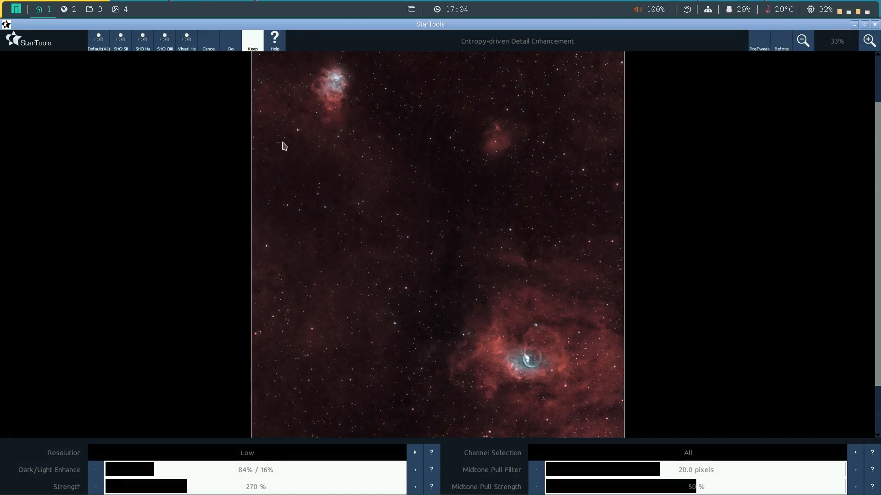
pyautogui.click(797, 49)
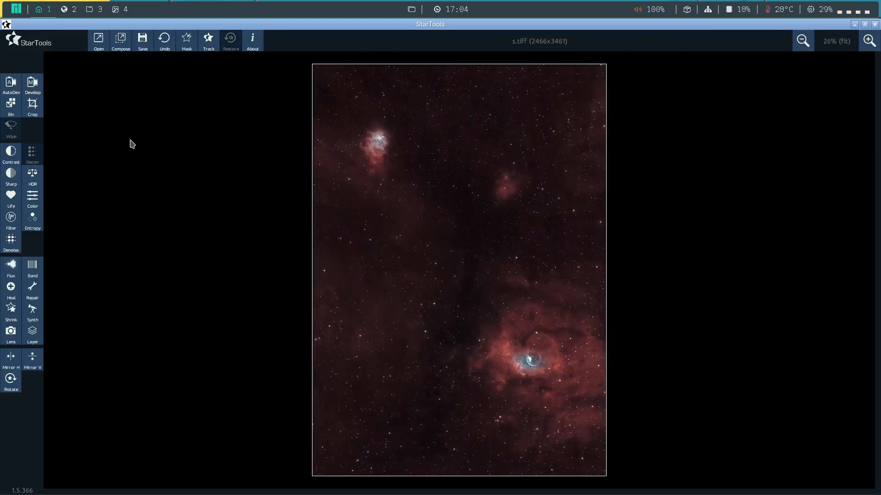
# Develop the entropy-enhanced composite with Skyglow at 1 % and keep the result
pyautogui.click(32, 84)
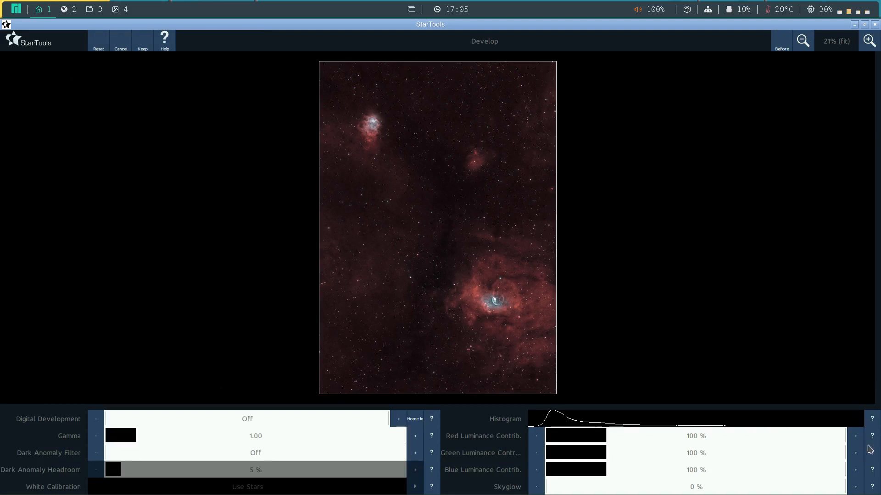
pyautogui.click(782, 44)
pyautogui.click(782, 44)
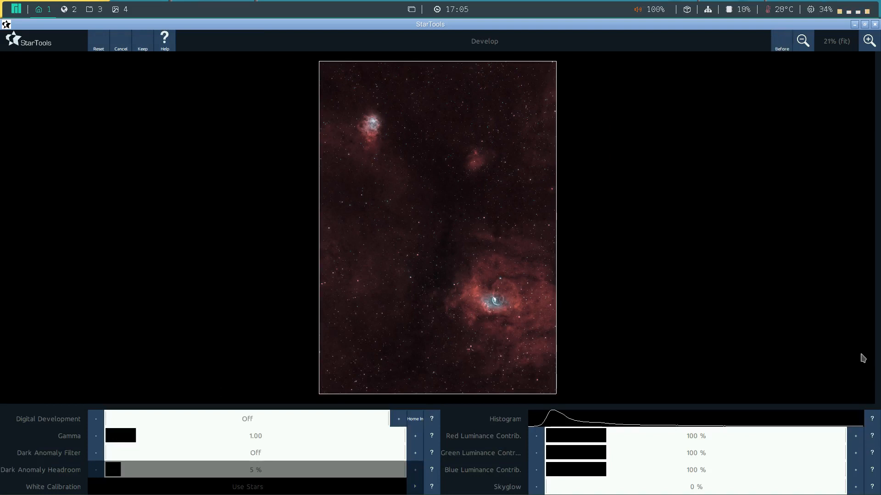
pyautogui.click(856, 487)
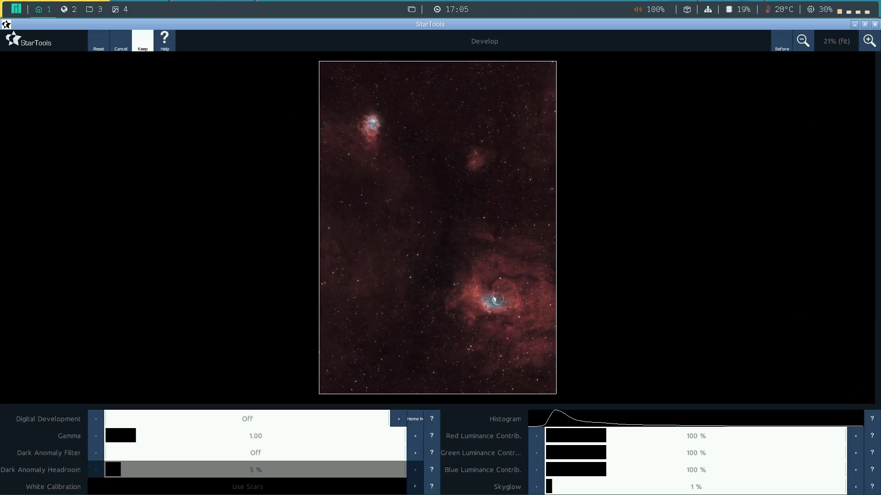
pyautogui.click(142, 42)
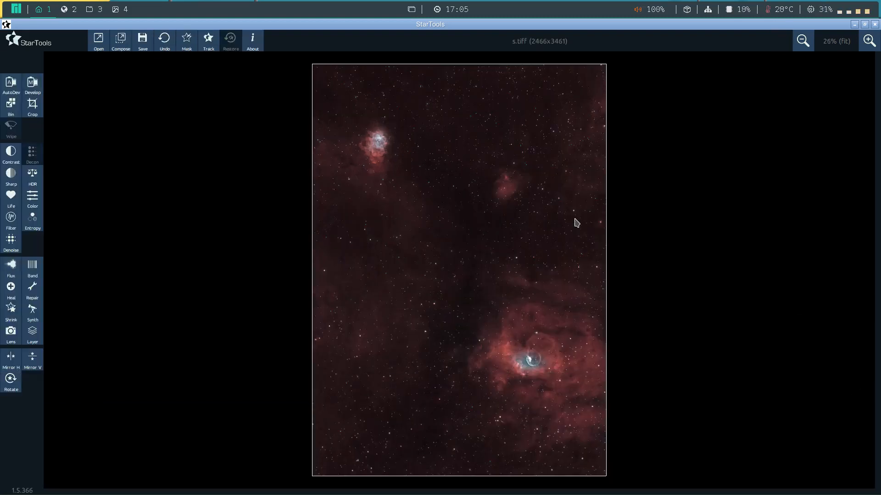